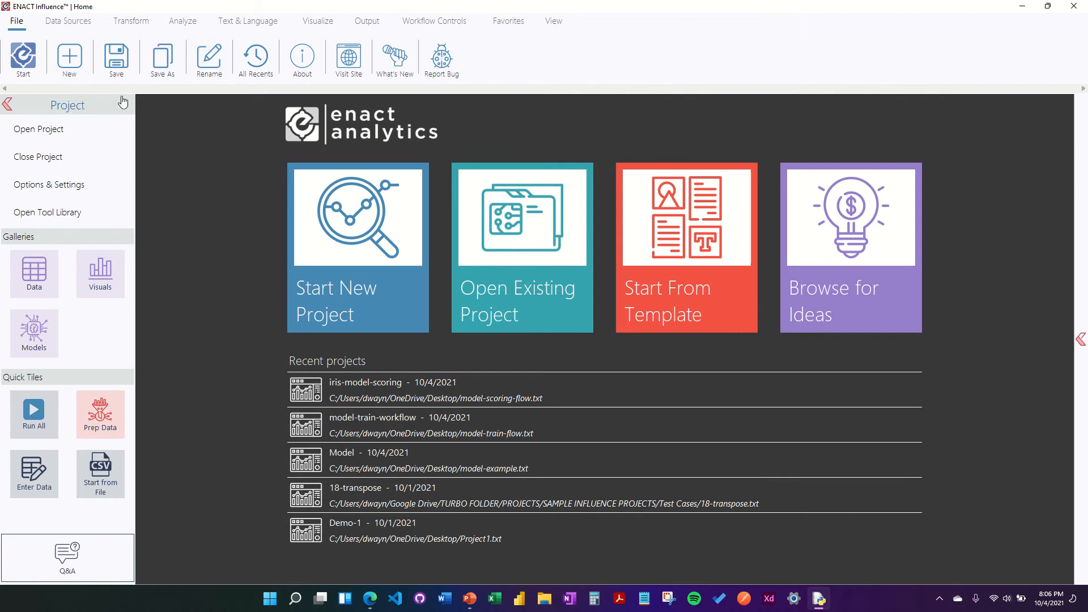
Step: Create a new empty project named model-training
left_click(69, 57)
type("model-t")
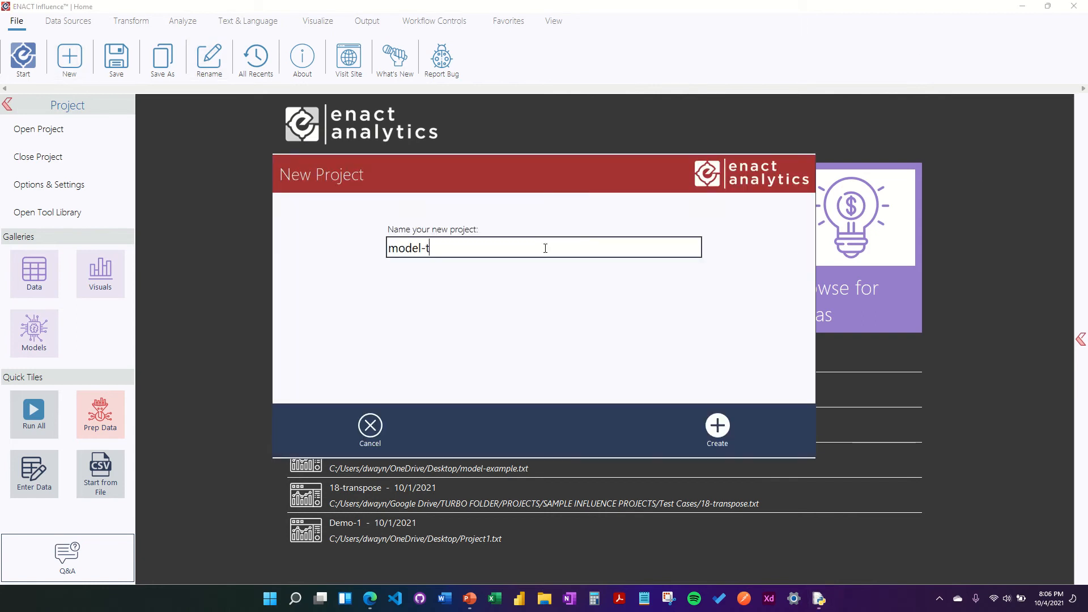
type("raining")
left_click(717, 426)
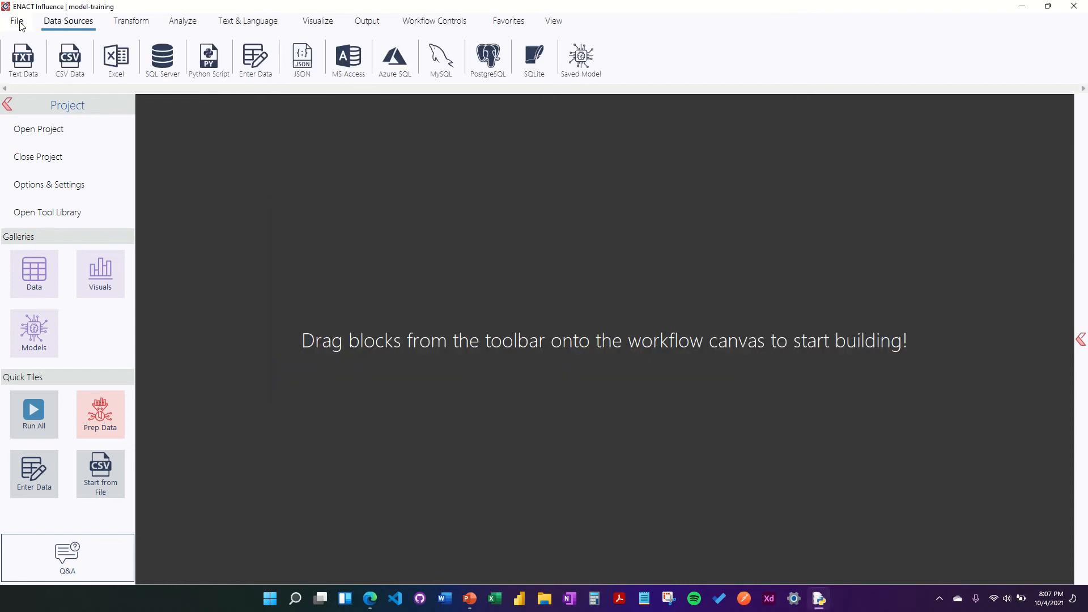
Step: Save the project over model-train-flow.txt on the Desktop, confirming the overwrite
left_click(17, 21)
left_click(117, 58)
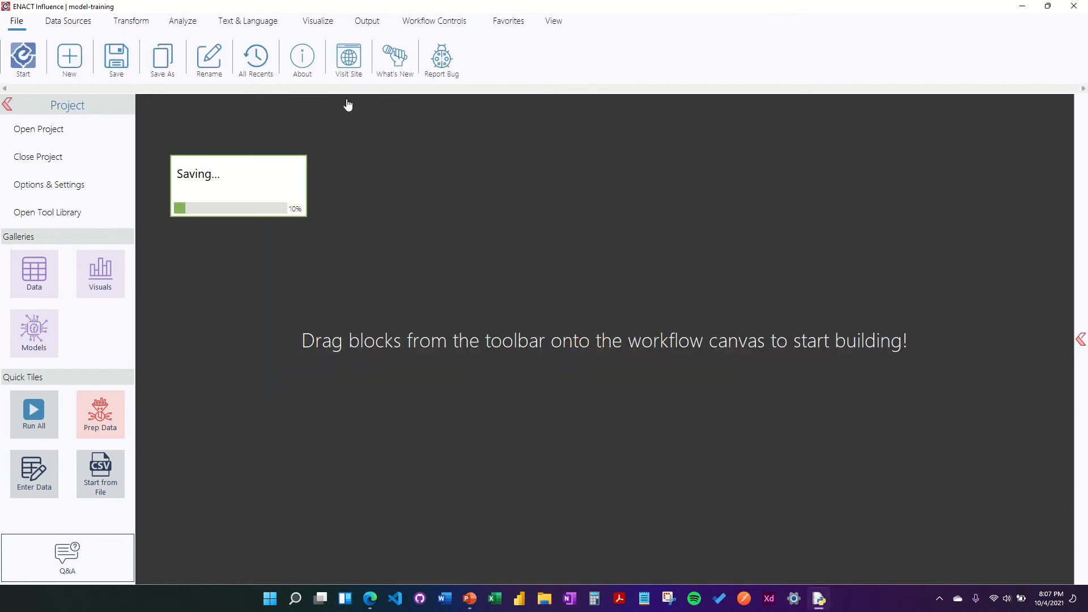
left_click(344, 214)
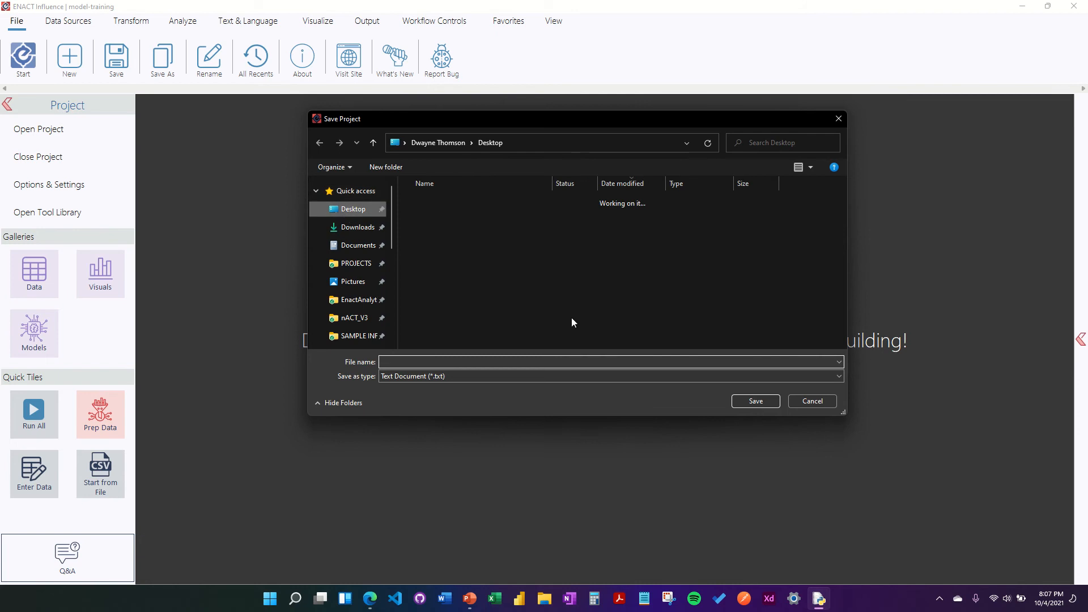
left_click(471, 219)
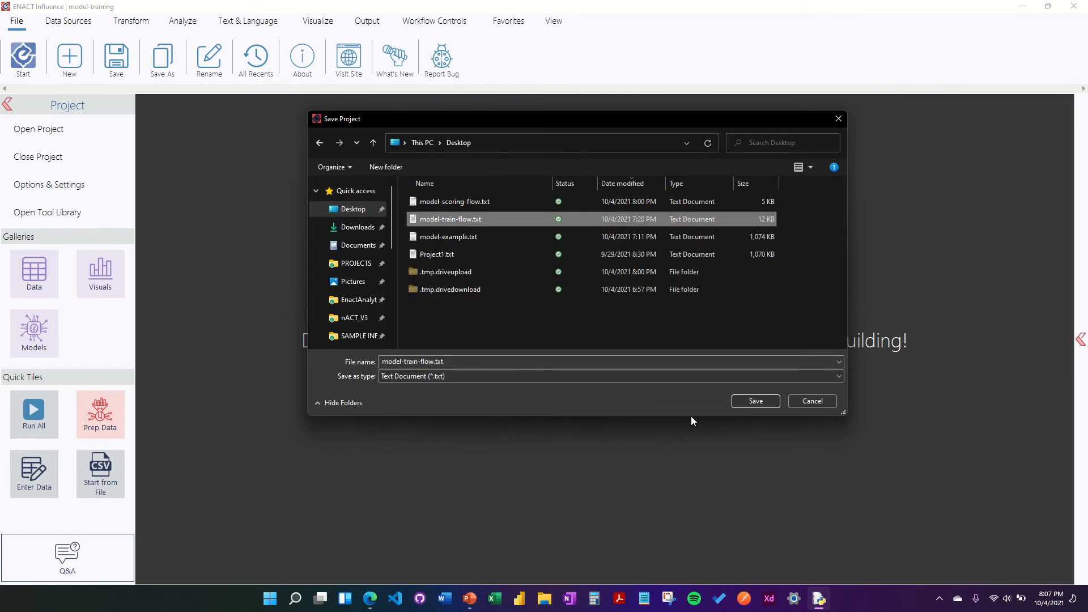
left_click(753, 401)
left_click(567, 299)
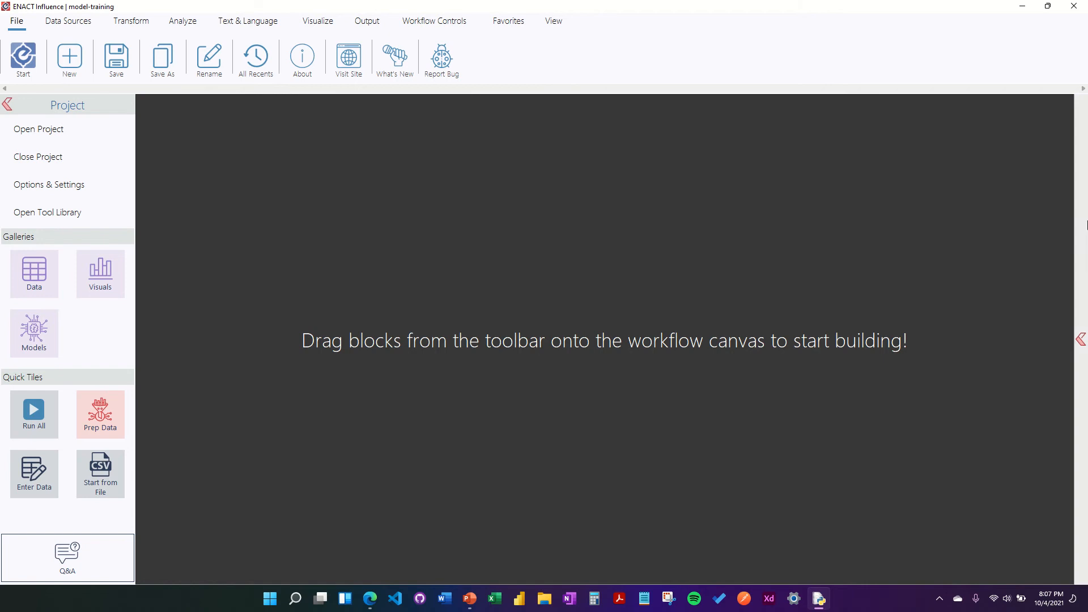
Step: Add a CSV Data block to the workflow and name its table training-data
left_click(68, 20)
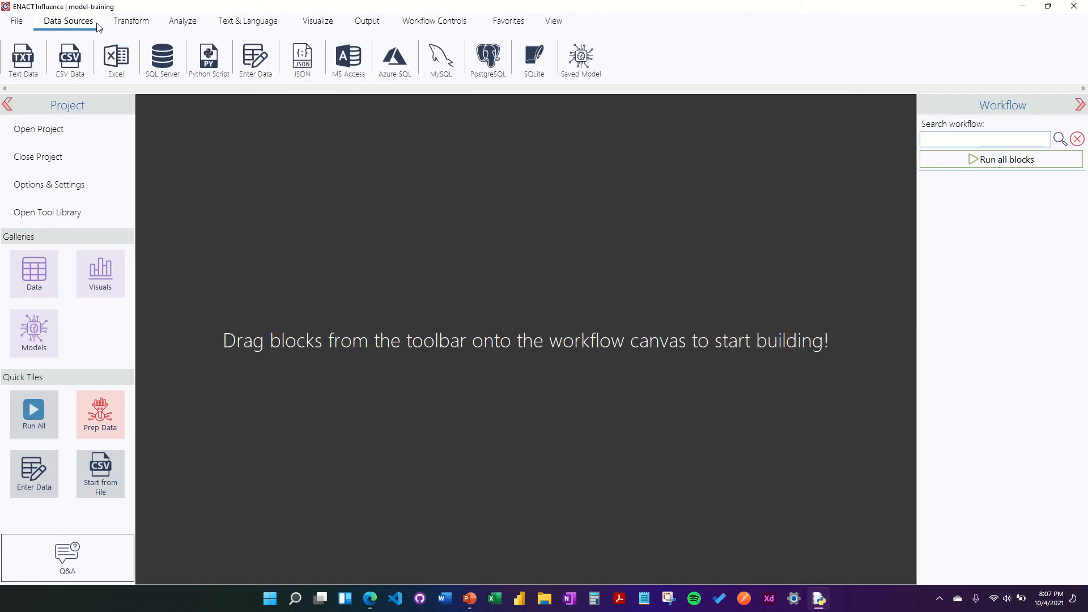
left_click_drag(70, 56, 1006, 212)
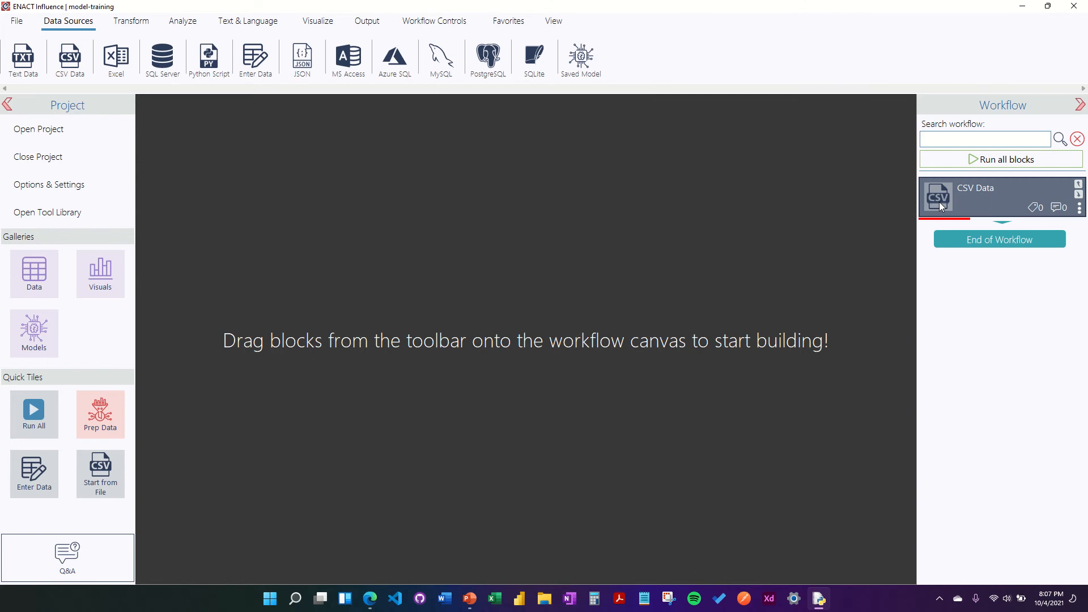
left_click(939, 203)
left_click_drag(352, 190, 3, 168)
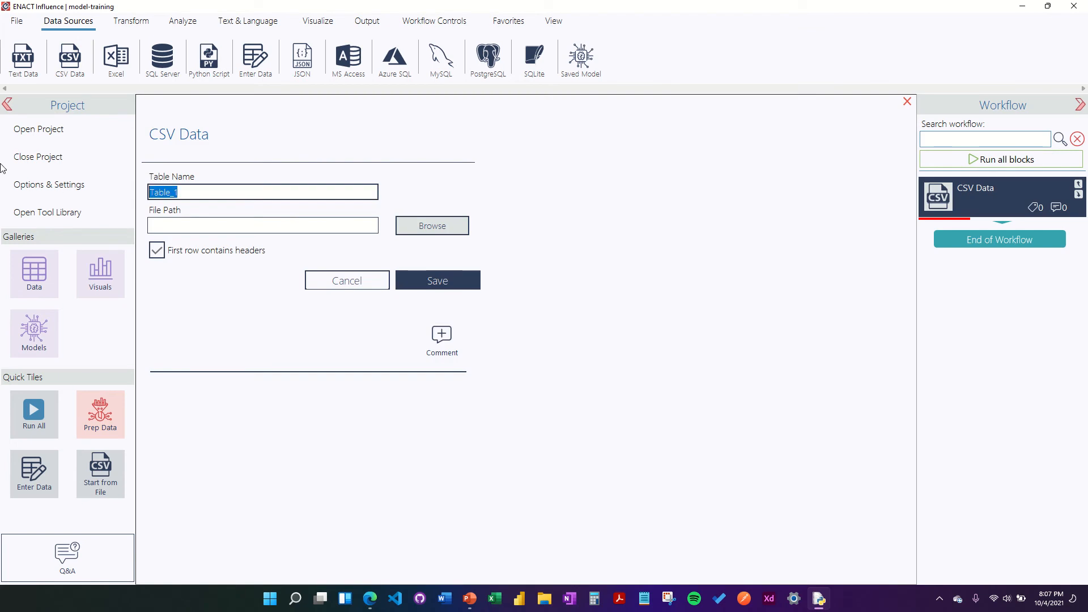
type("training-data")
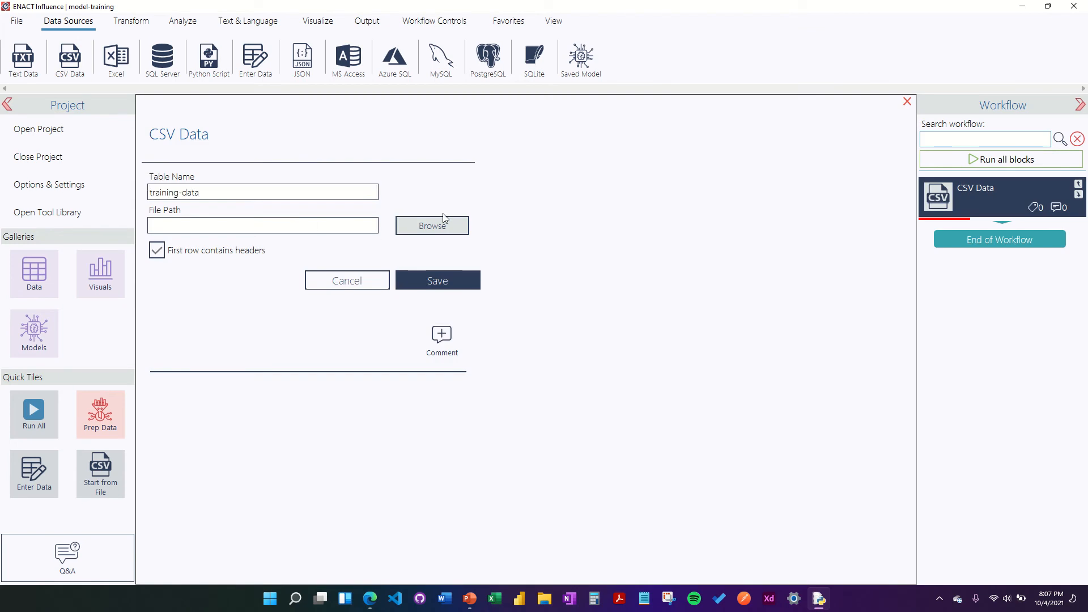
Step: Load iris_training.csv from the Desktop without a header row and save the block settings
left_click(439, 229)
left_click(363, 209)
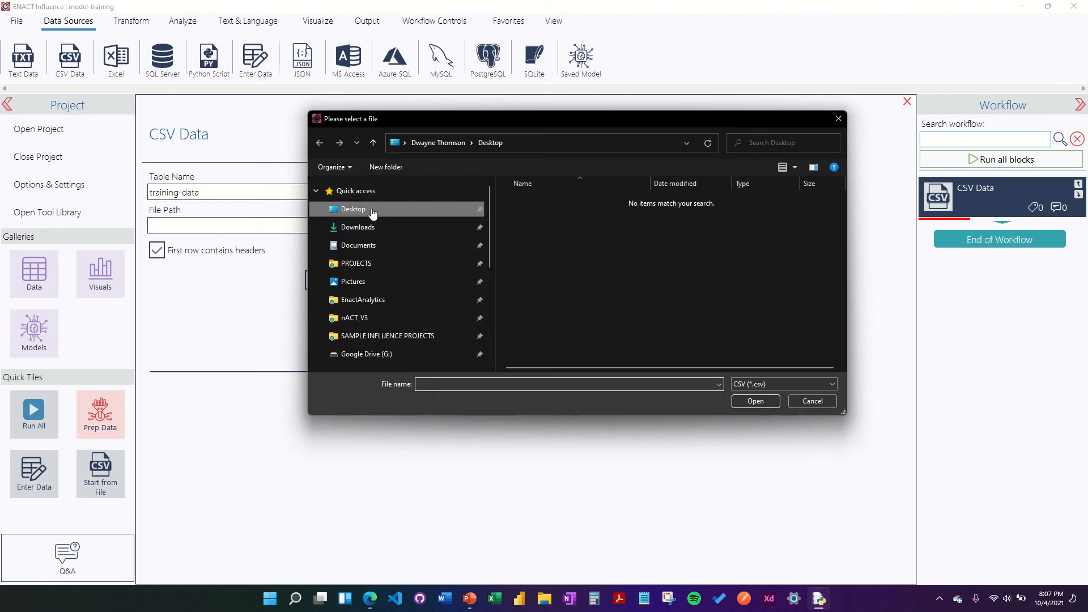
left_click(541, 236)
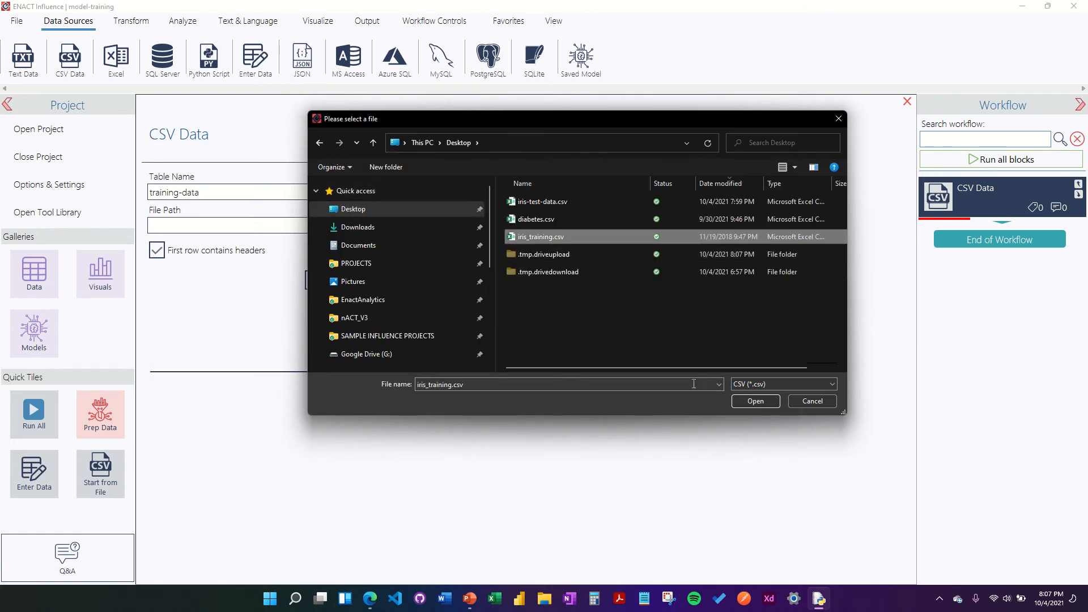
left_click(735, 402)
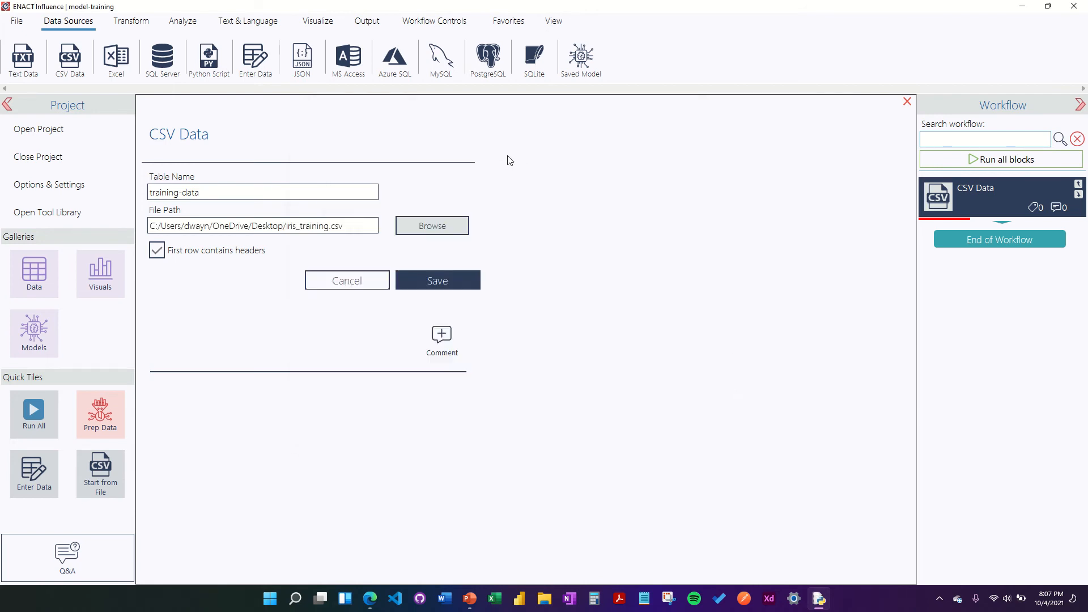
left_click(174, 254)
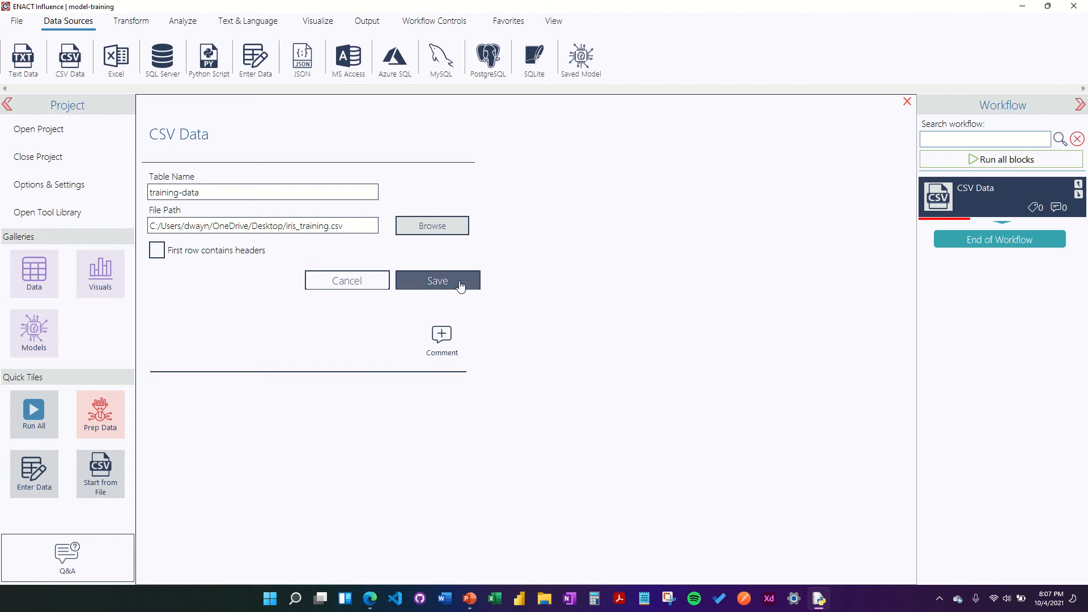
left_click(437, 280)
Step: Execute the CSV block and preview the loaded training-data table in the Data gallery
right_click(934, 195)
left_click(843, 216)
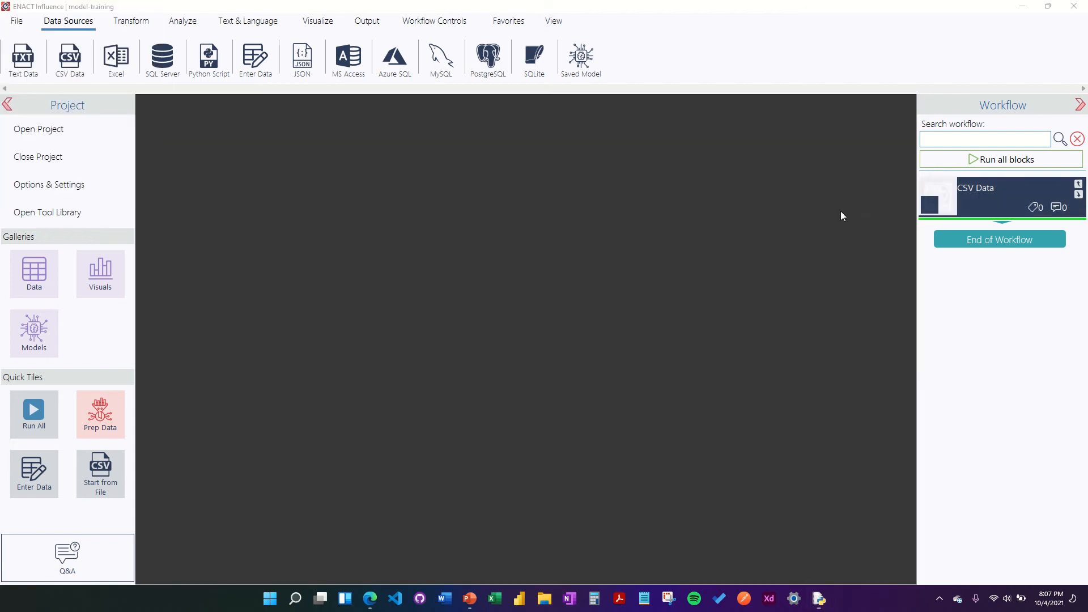
left_click(38, 289)
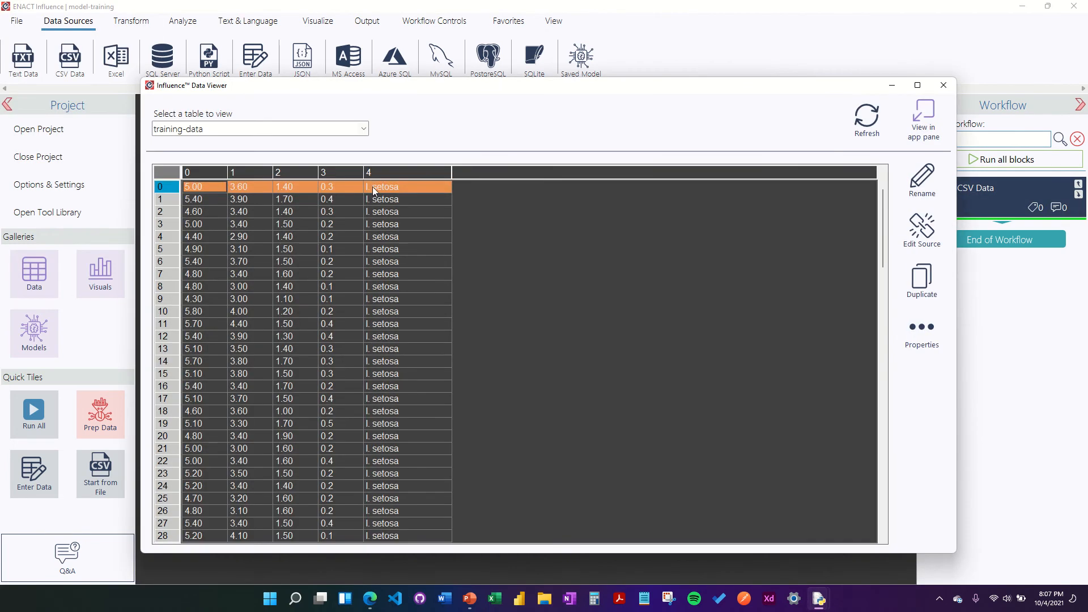
scroll(355, 260, "down", 1)
scroll(313, 236, "up", 1)
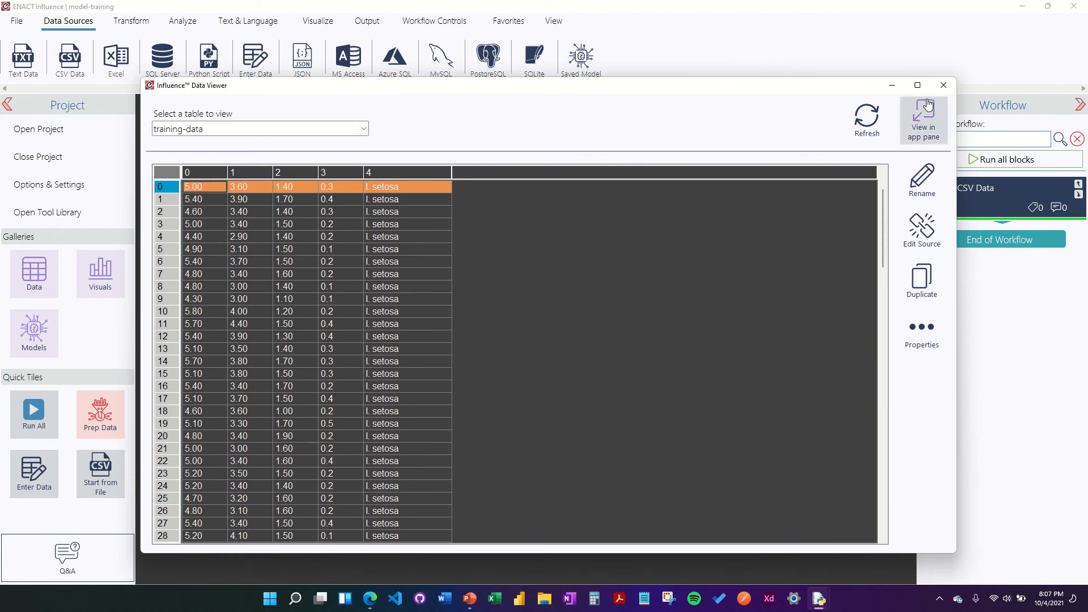
left_click(943, 86)
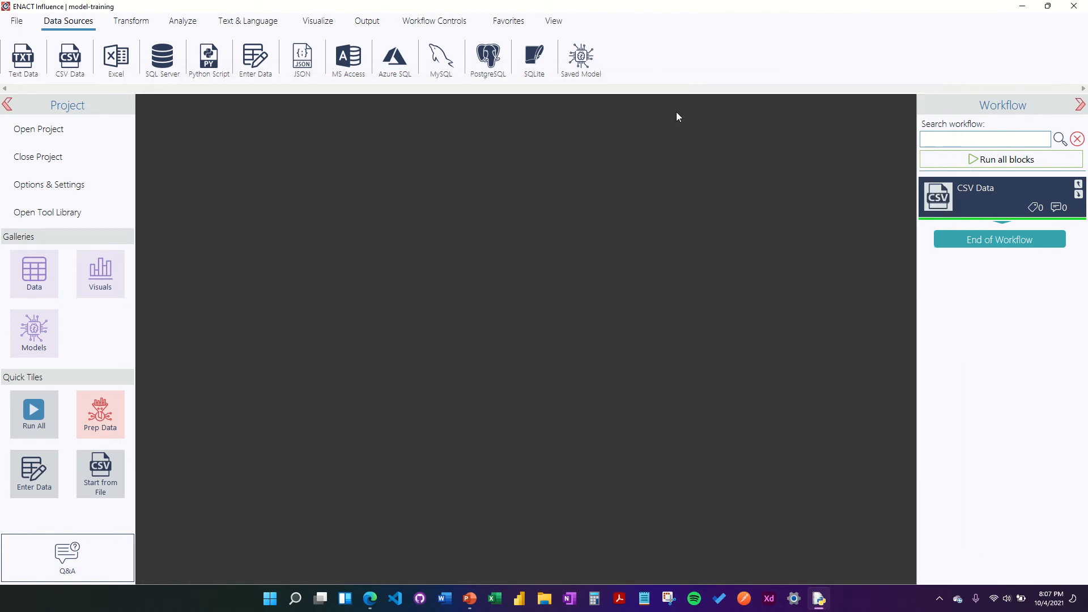
Step: Add a Transform Sample block after CSV Data, then search the tool library for split and sample
left_click(132, 23)
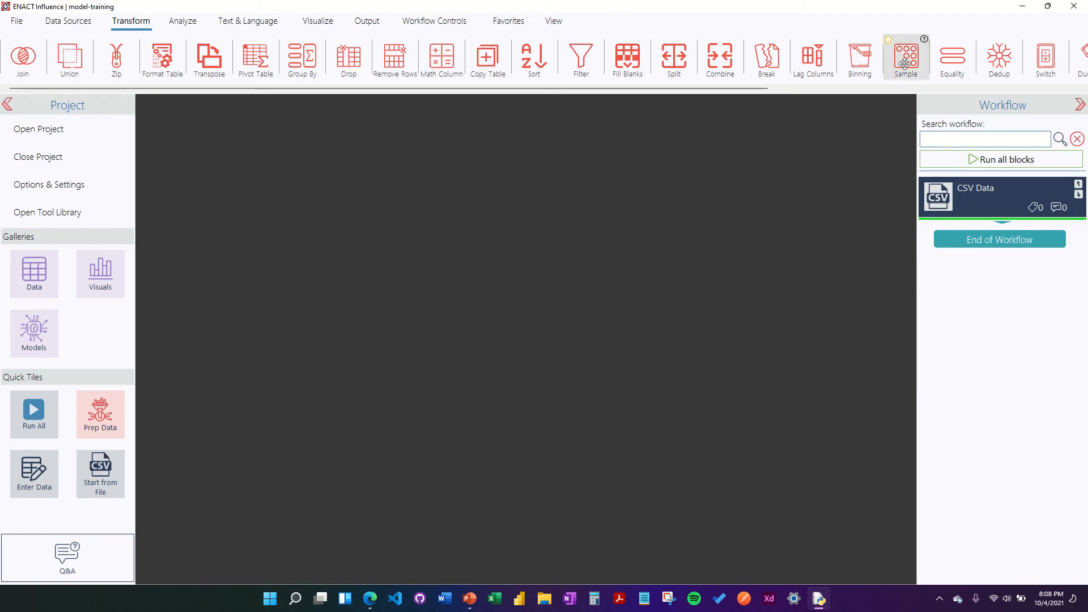
left_click_drag(906, 57, 974, 210)
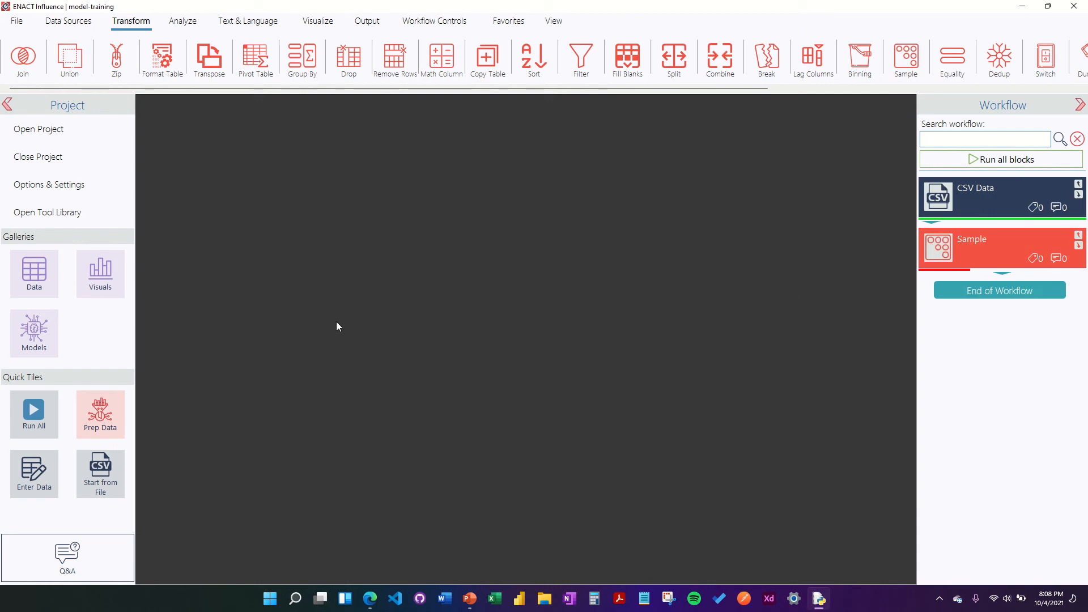
left_click(85, 213)
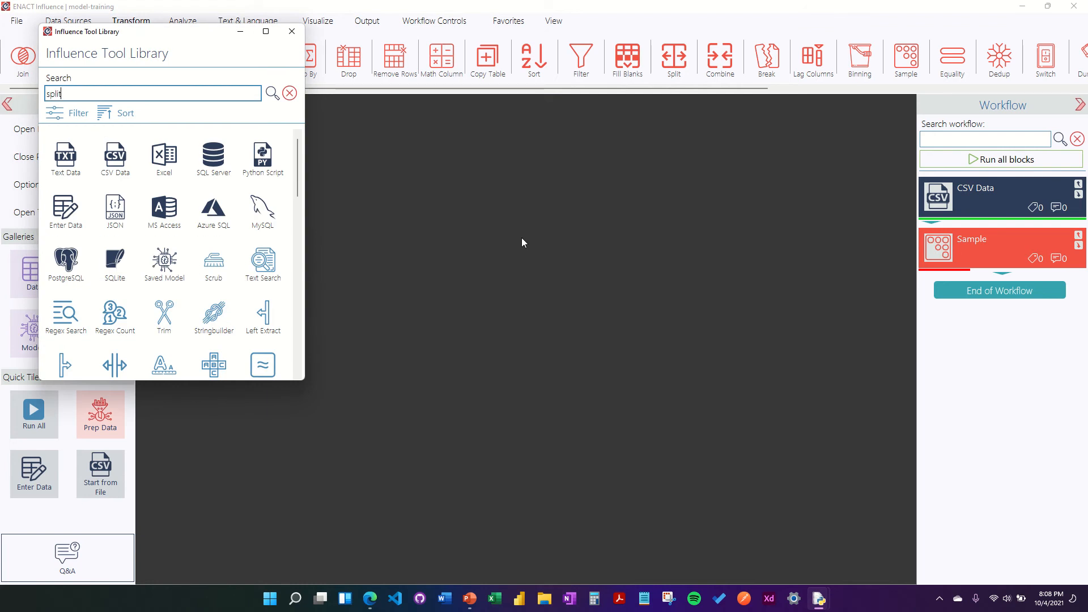
left_click(272, 94)
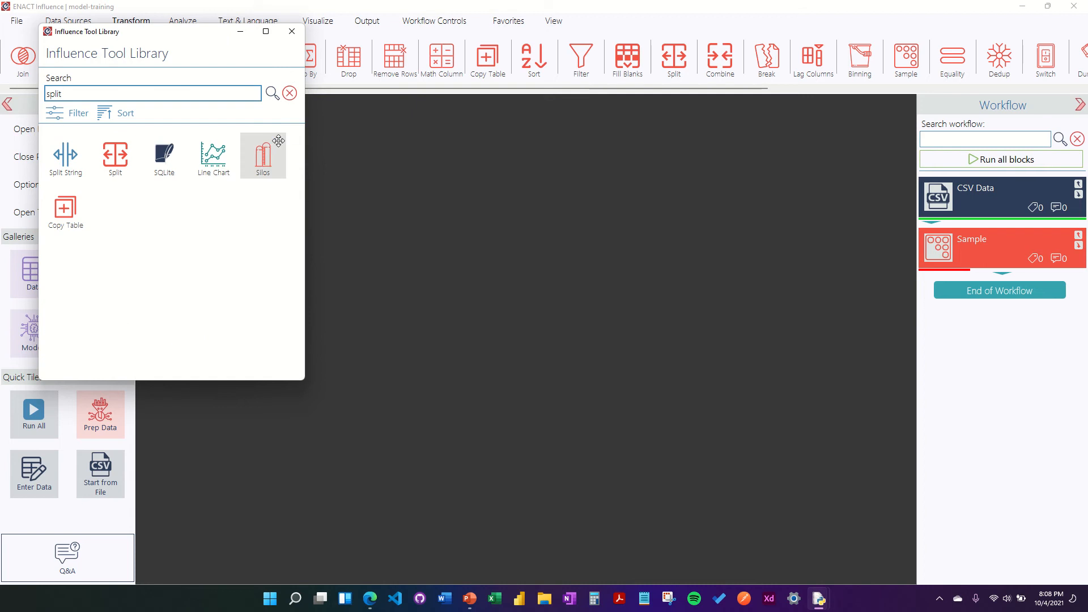
left_click_drag(181, 97, 33, 92)
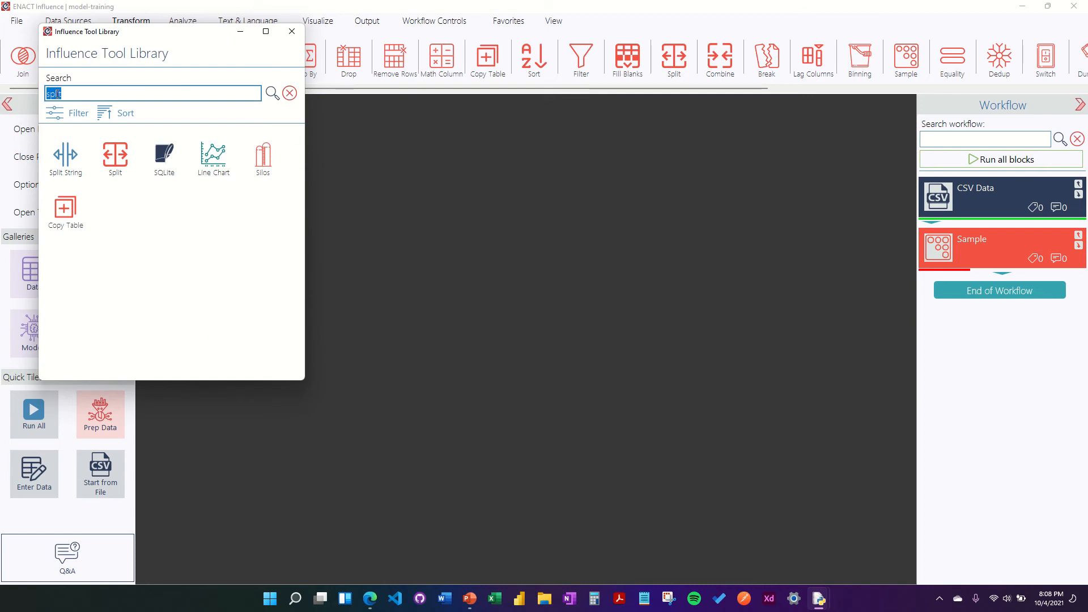
type("sample")
left_click(273, 94)
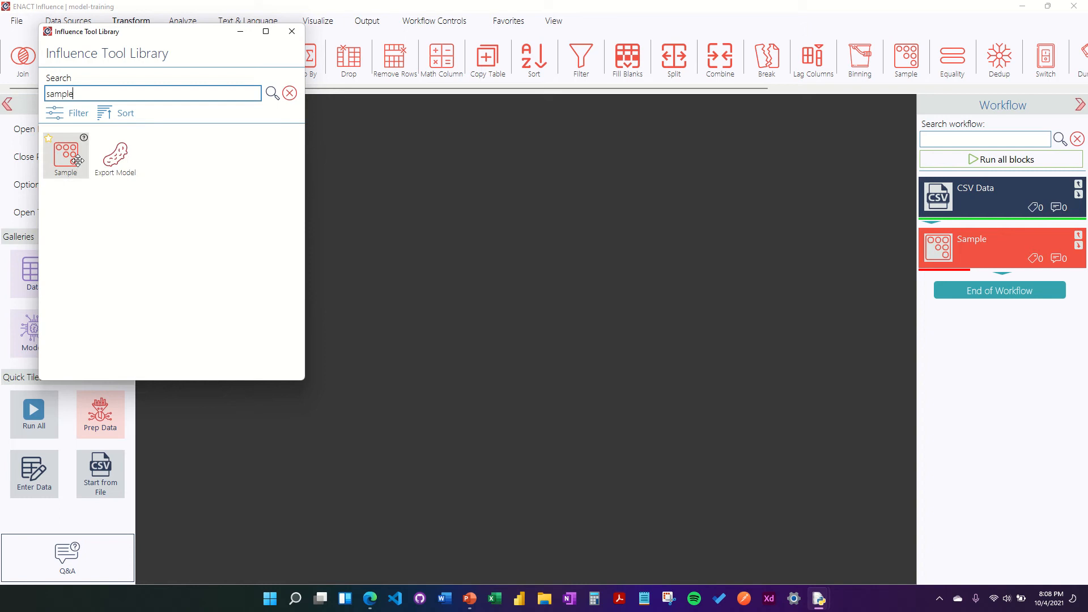
left_click_drag(77, 161, 162, 212)
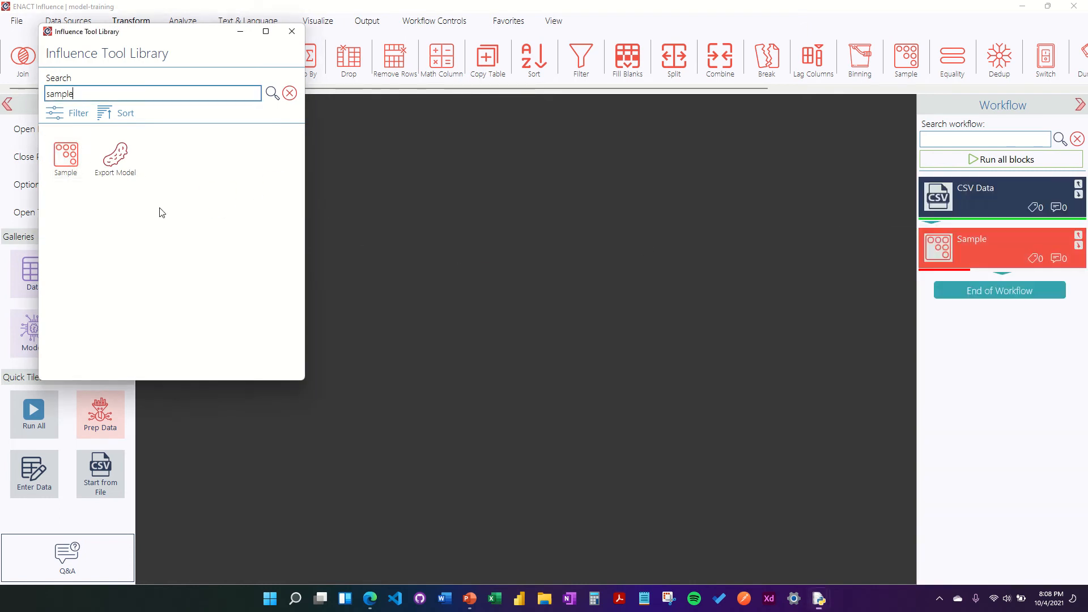
left_click(292, 32)
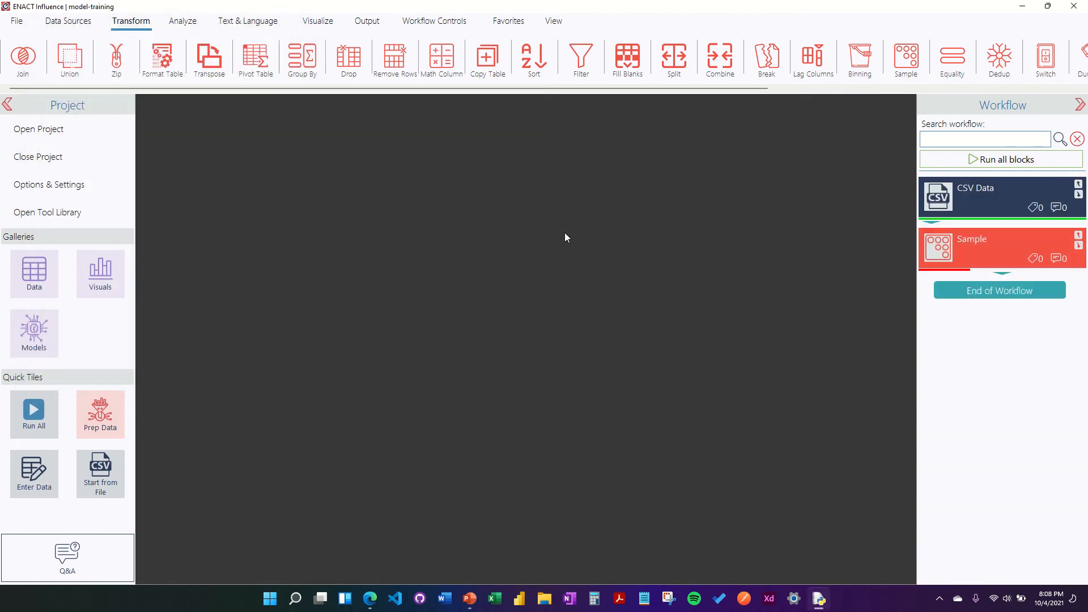
Step: Set the Sample block to take 15% of the data into an output table named test-data
left_click(932, 253)
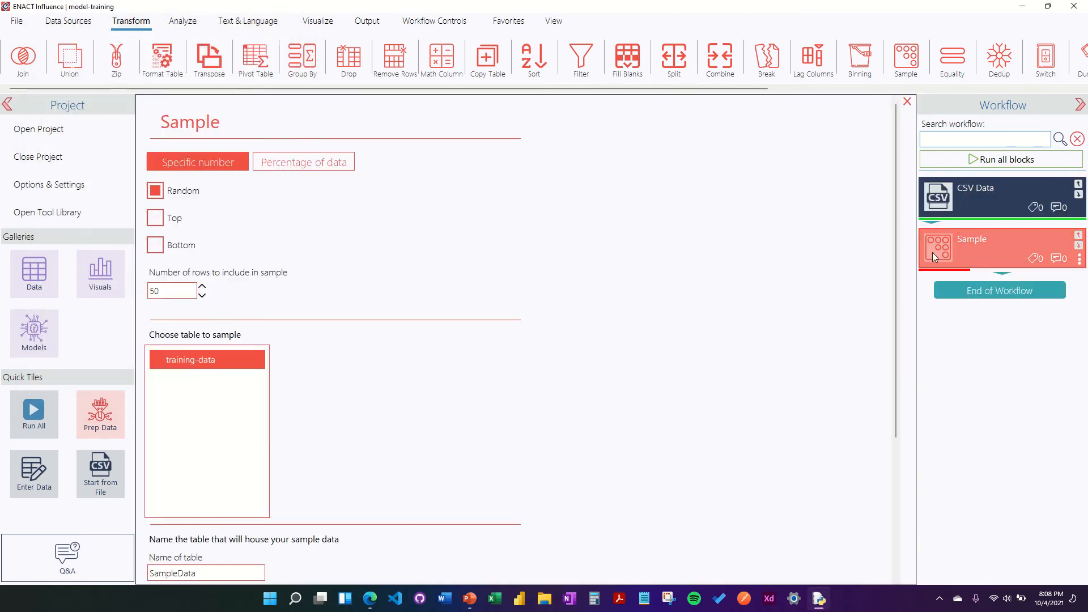
left_click(325, 162)
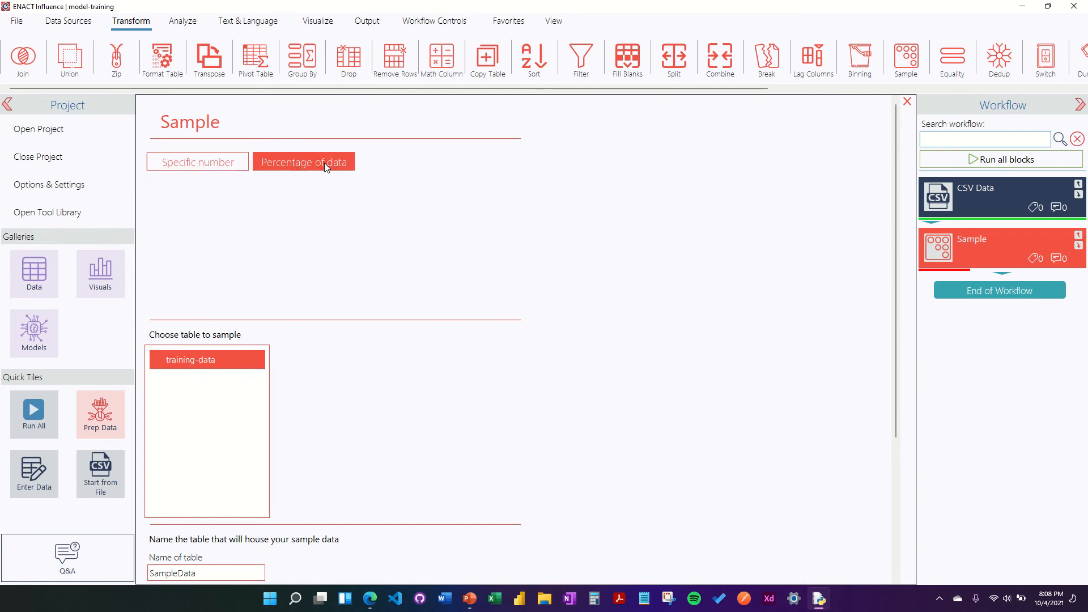
left_click(205, 293)
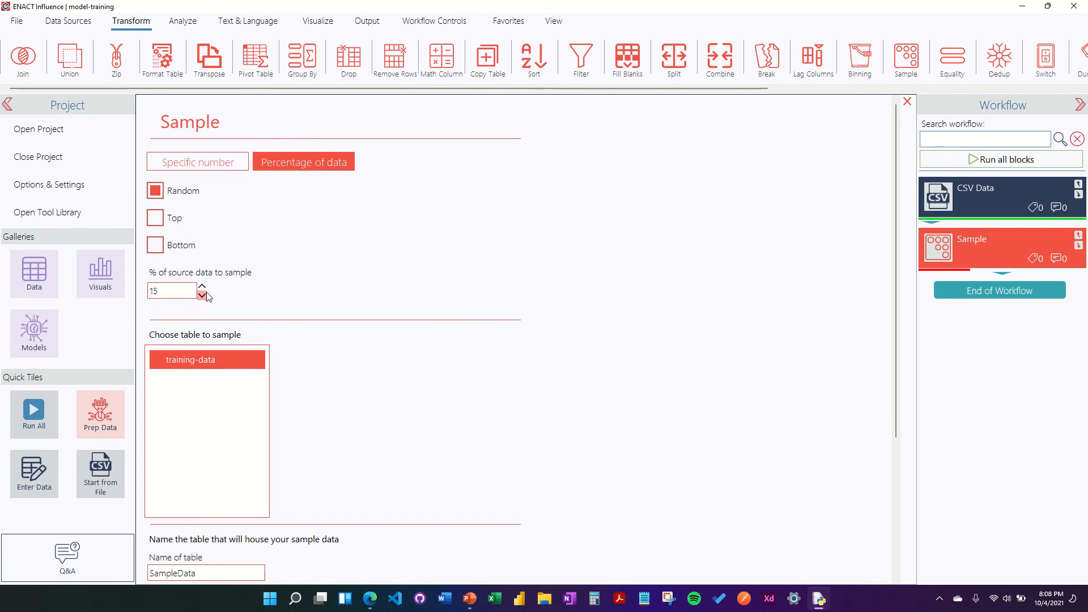
scroll(204, 202, "down", 2)
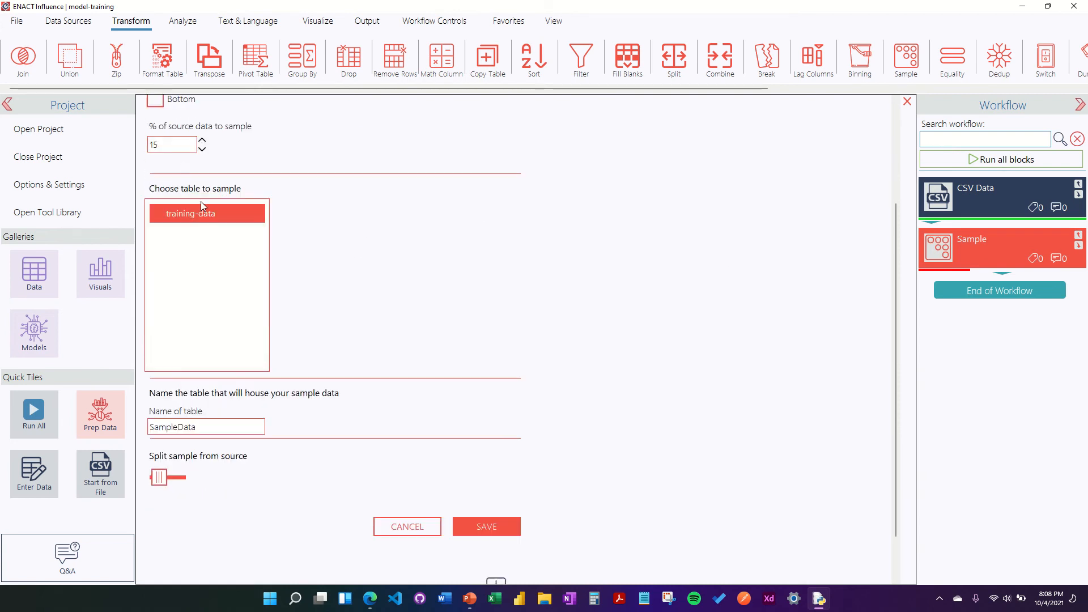
double_click(220, 422)
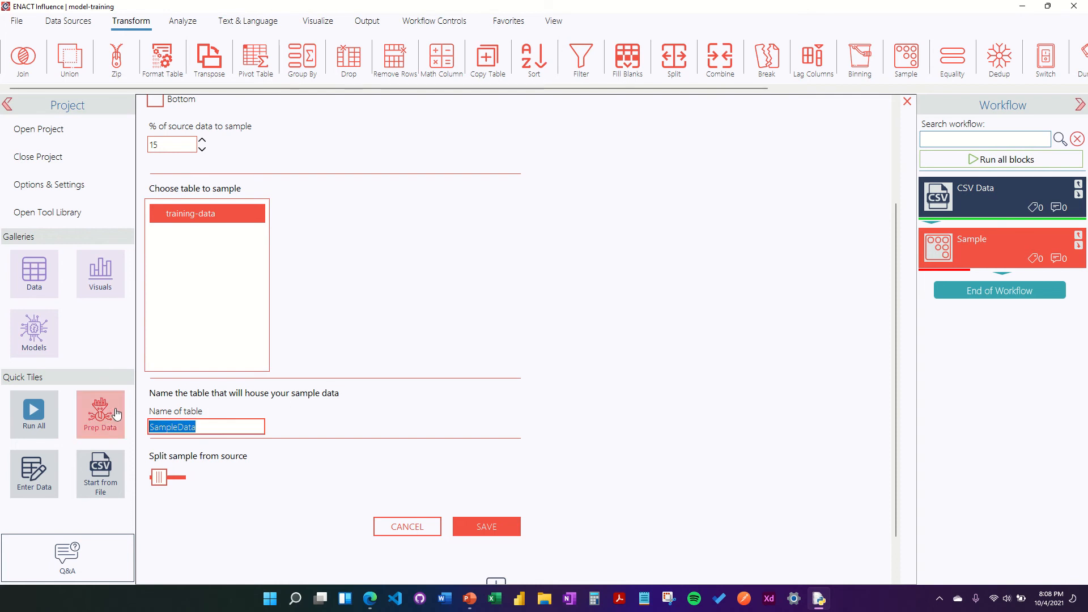
type("test-data")
Step: Turn on splitting the sample from the source, save, and rerun the Sample block
scroll(518, 318, "down", 1)
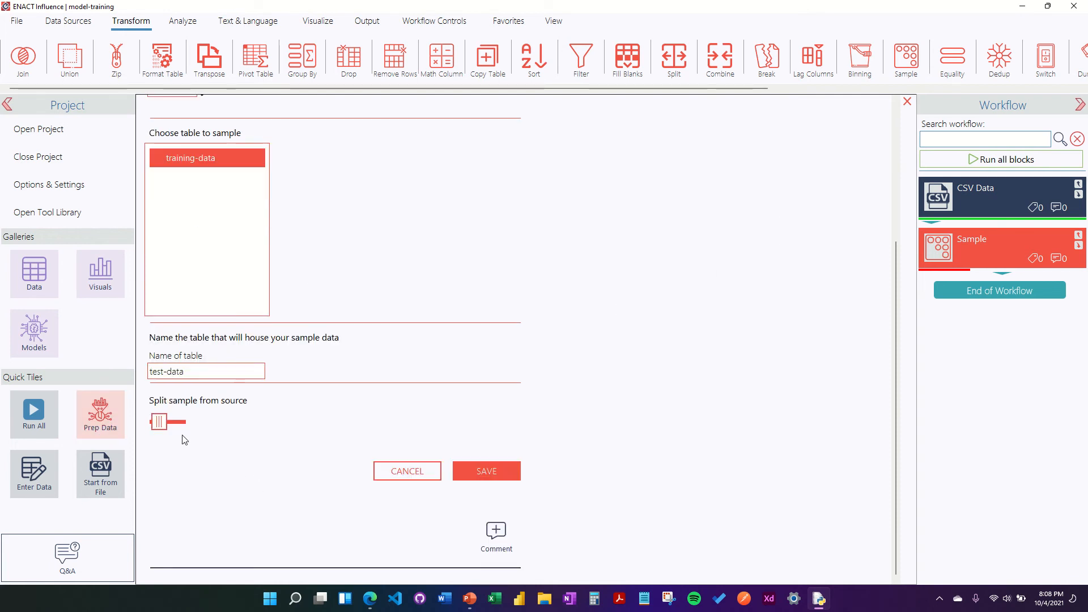
left_click(168, 425)
left_click(167, 426)
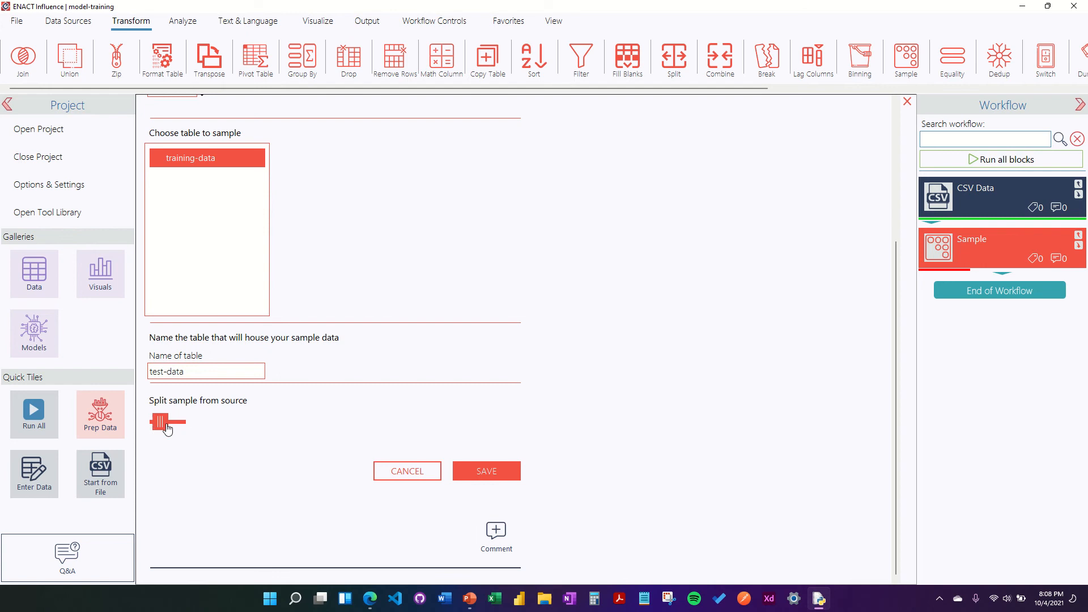
left_click(168, 428)
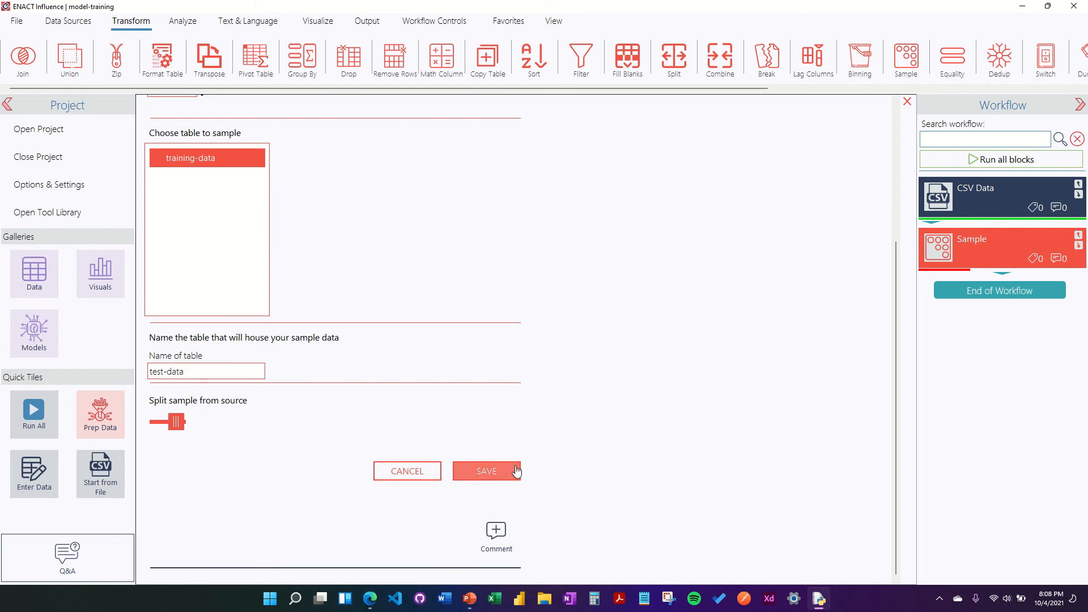
left_click(486, 471)
right_click(957, 247)
left_click(861, 261)
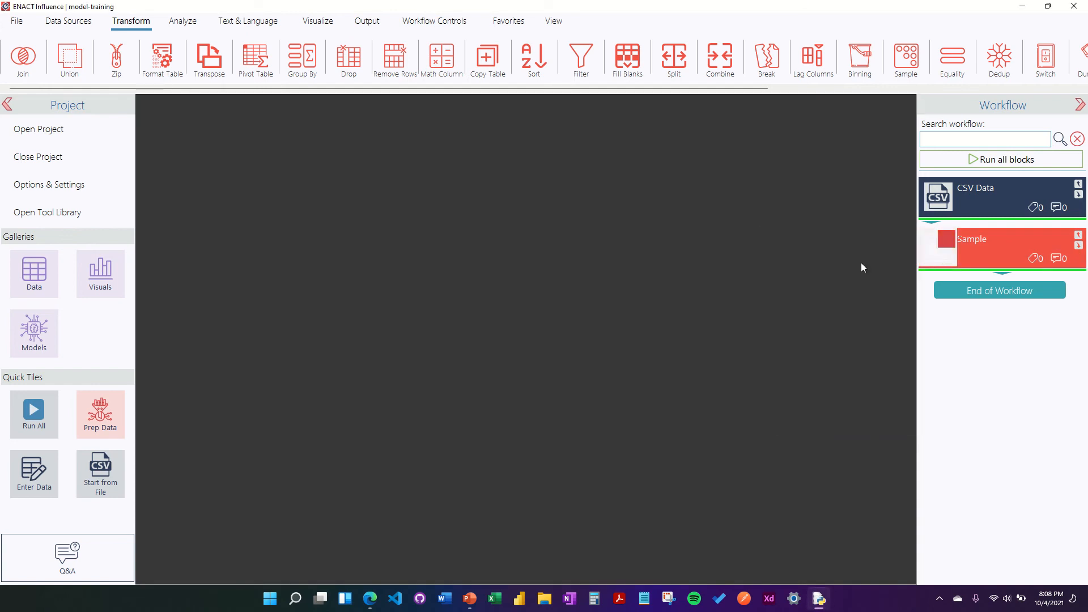
left_click(34, 286)
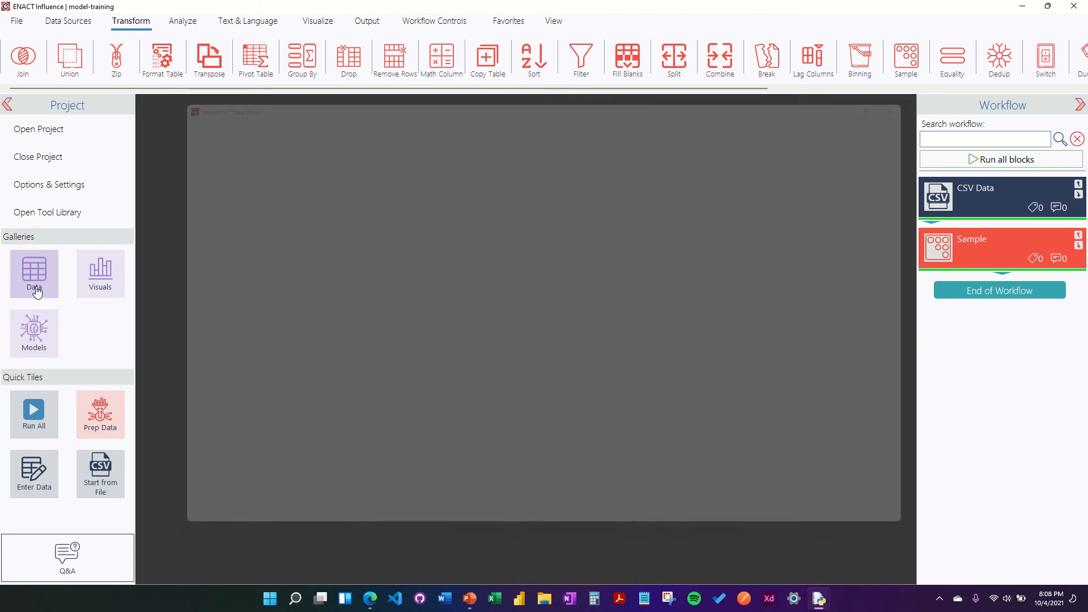
left_click(364, 129)
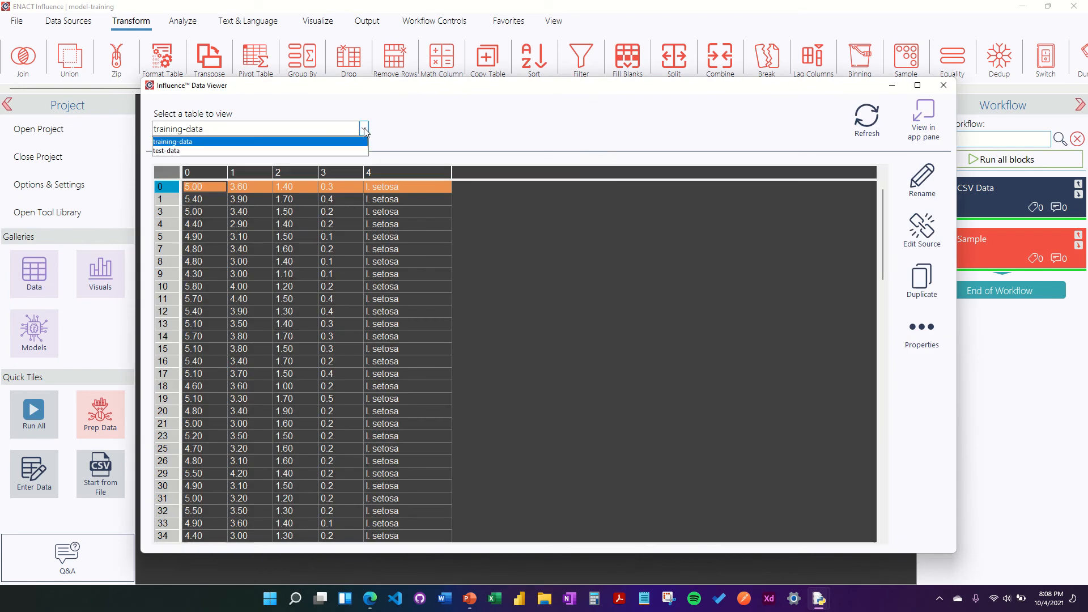
left_click(331, 150)
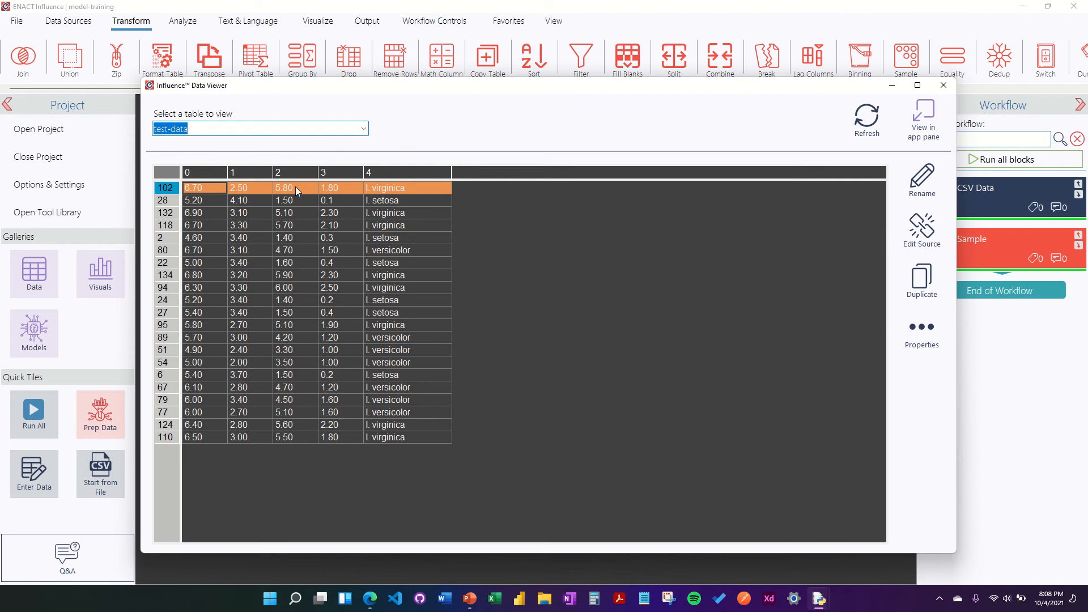
left_click(937, 352)
scroll(504, 404, "down", 3)
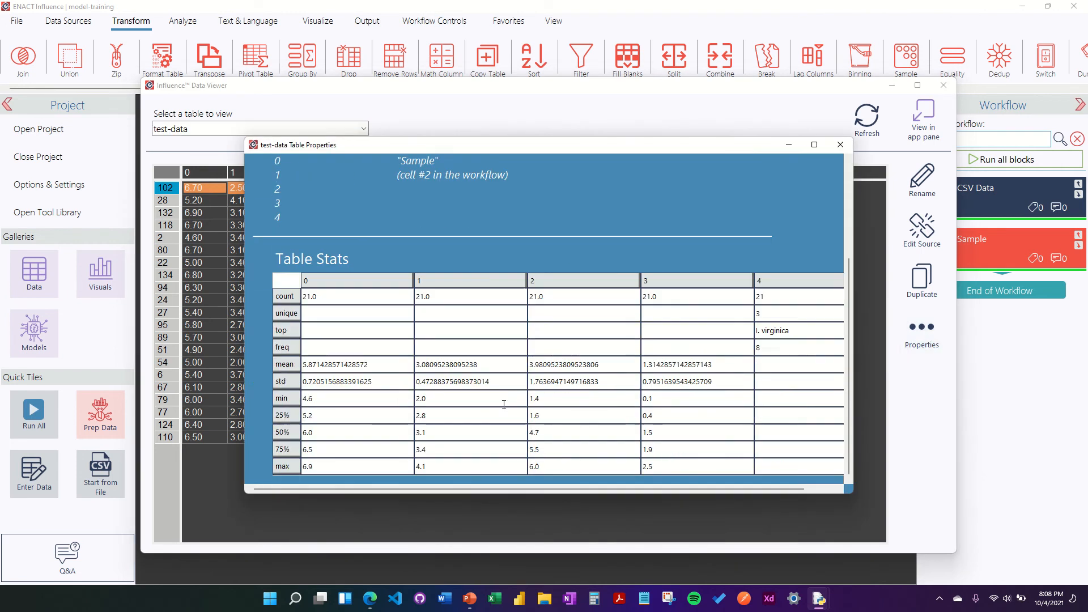
scroll(504, 404, "up", 3)
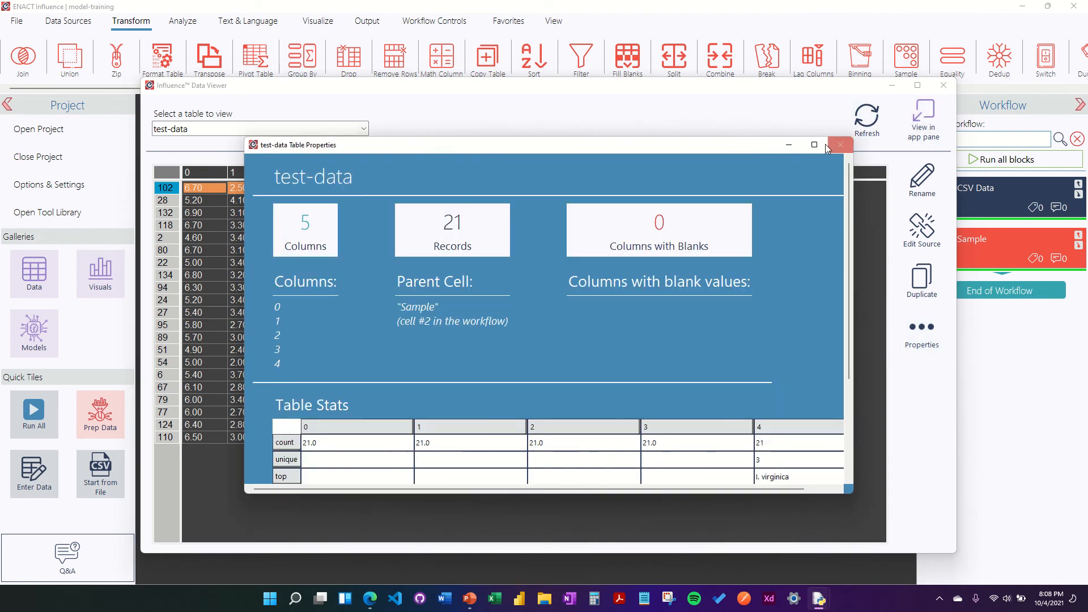
left_click(840, 145)
left_click(943, 85)
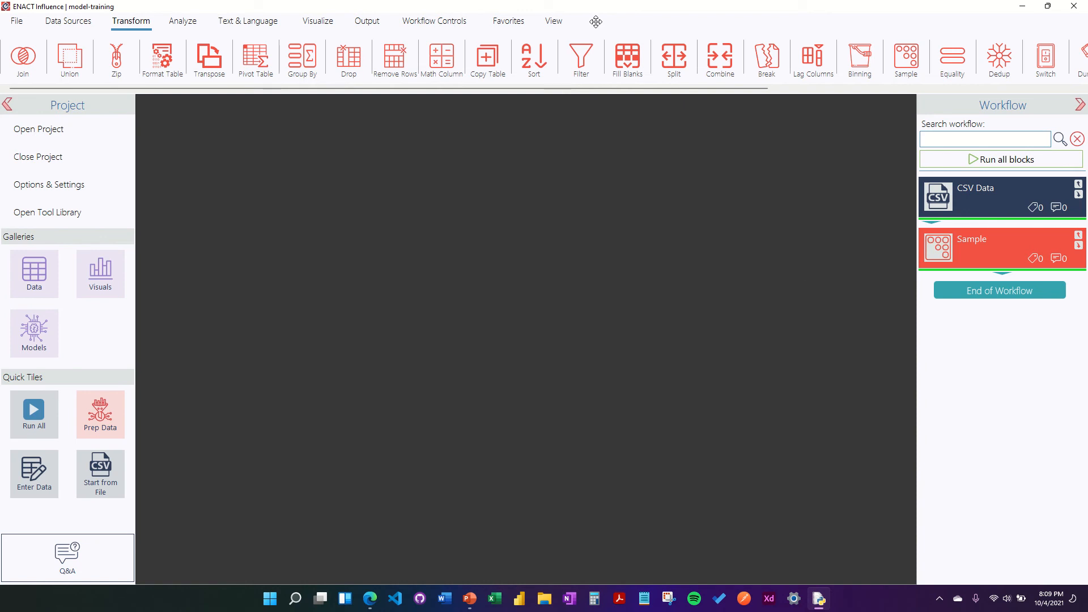
Step: Add a K-Nearest Classifier block from the Analyze tools after the Sample block
left_click(183, 21)
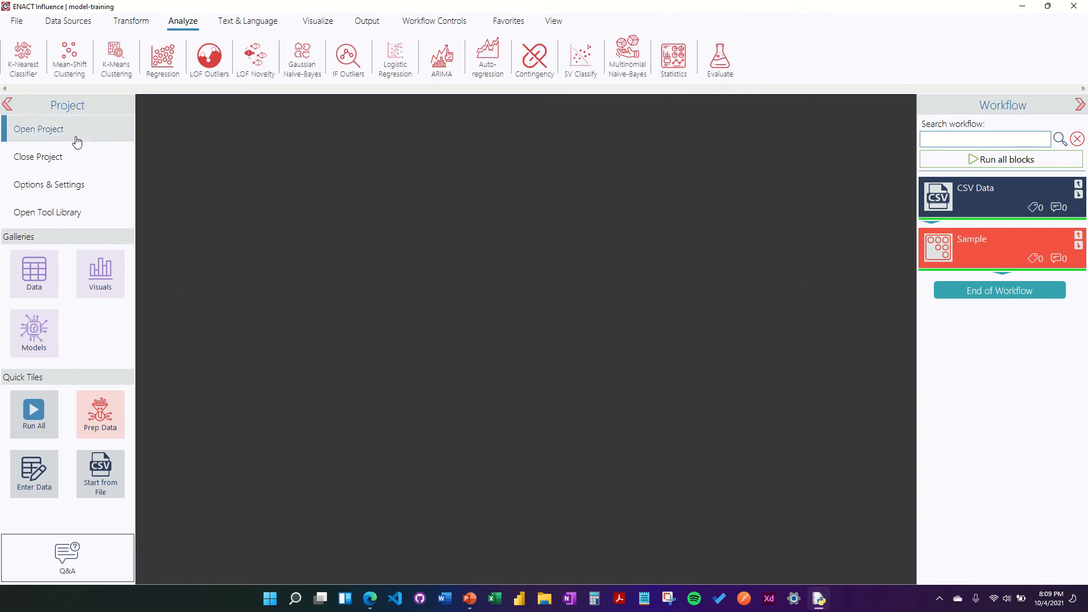
left_click_drag(23, 56, 985, 259)
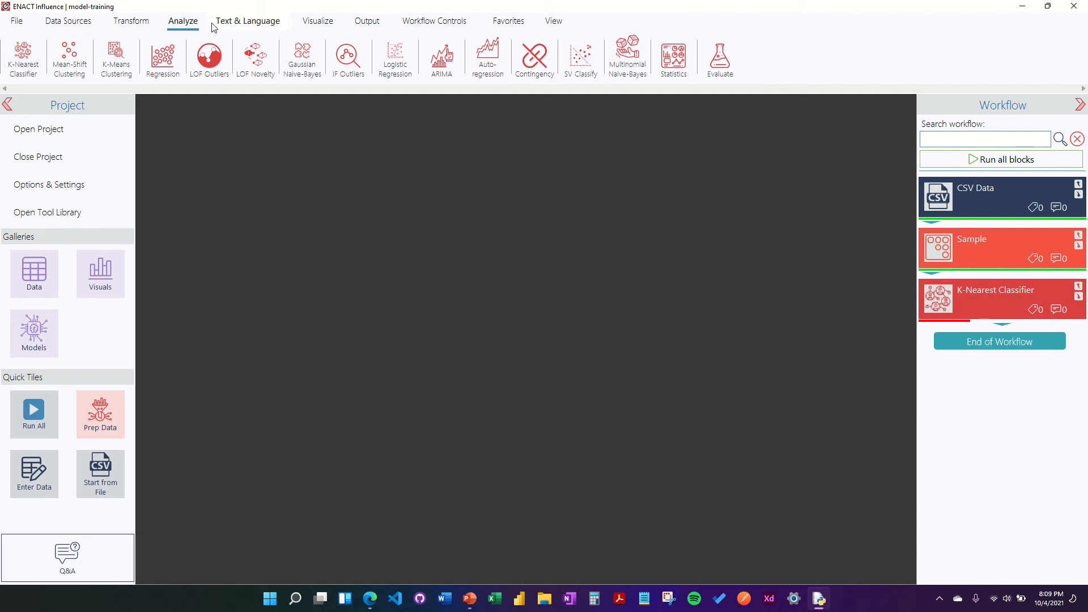
left_click(131, 20)
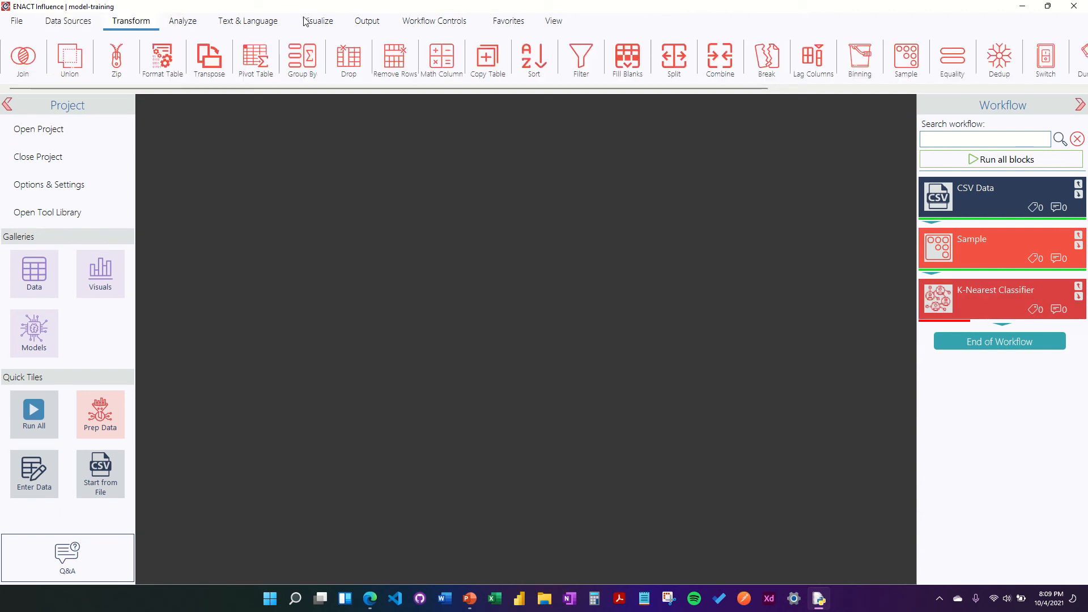
Step: Add columns 0, 1, 2 and 3 as the classifier's training columns
left_click(940, 301)
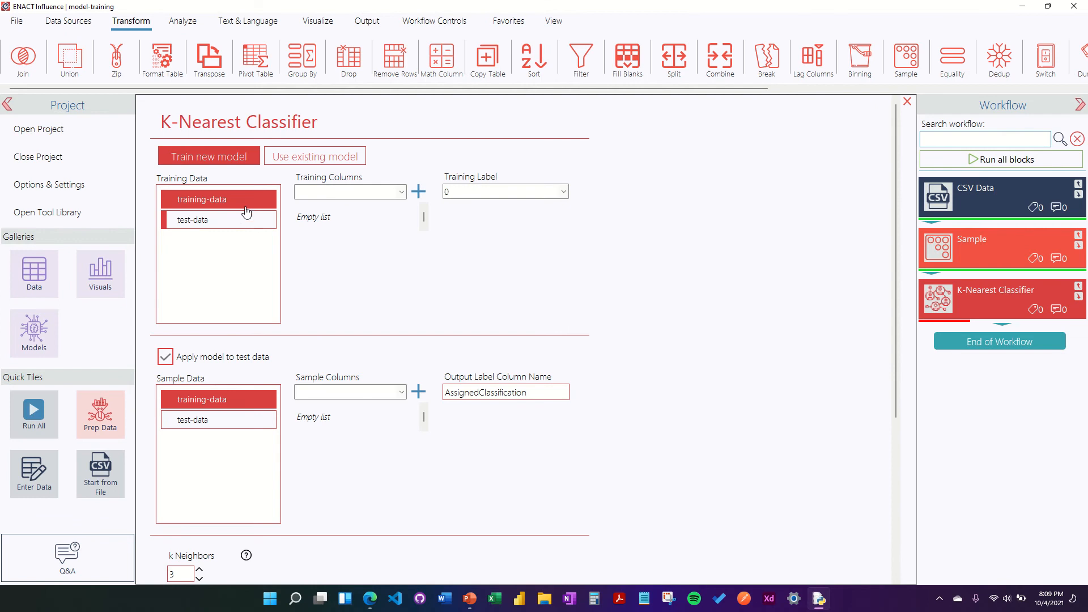
left_click(399, 193)
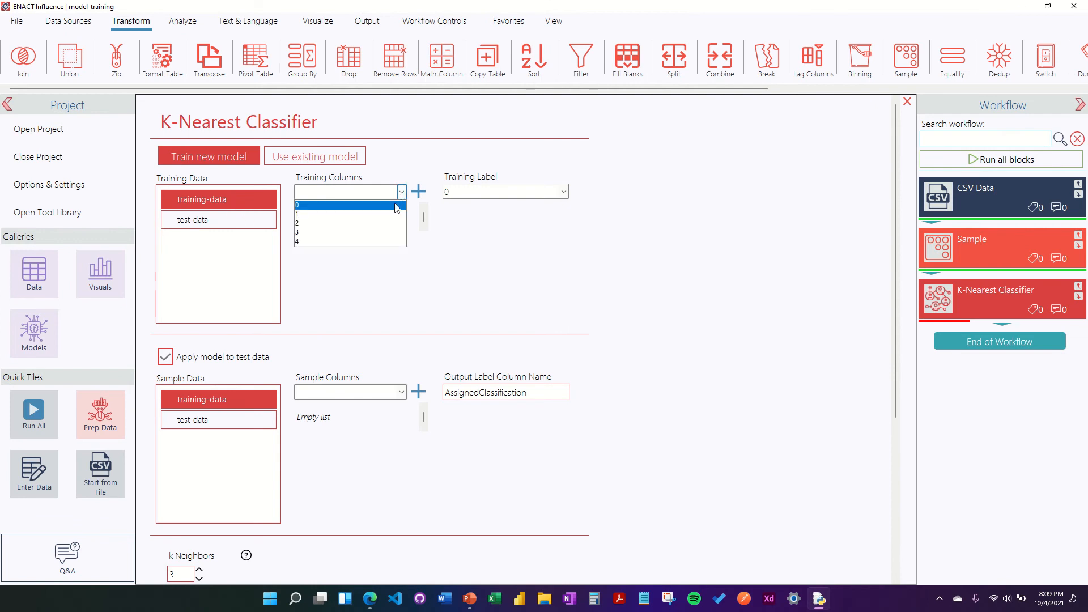
left_click(397, 205)
left_click(418, 192)
left_click(402, 191)
left_click(398, 206)
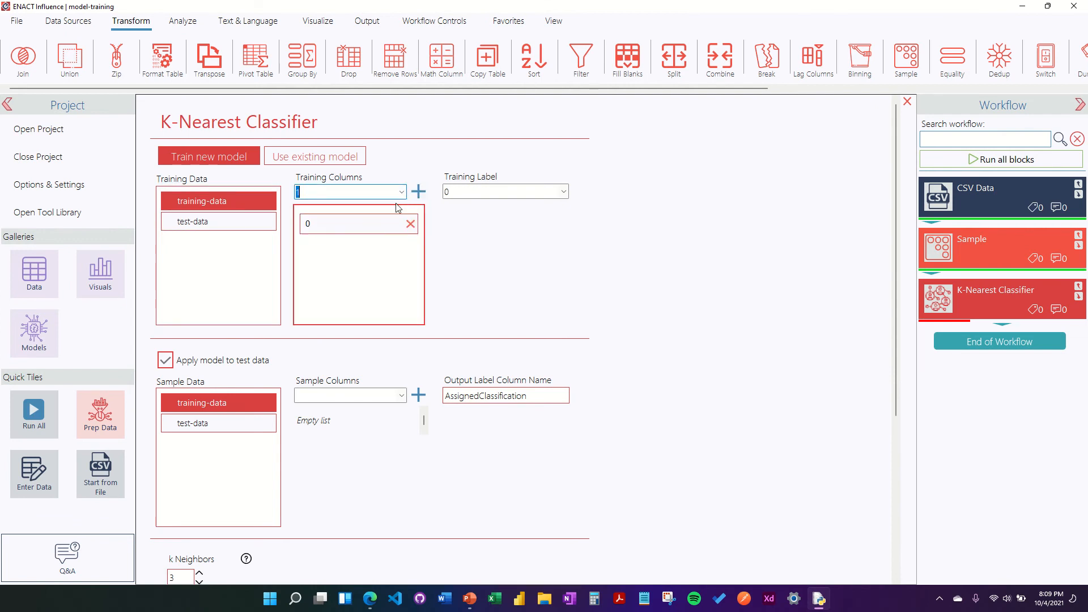
left_click(418, 192)
left_click(401, 192)
left_click(398, 205)
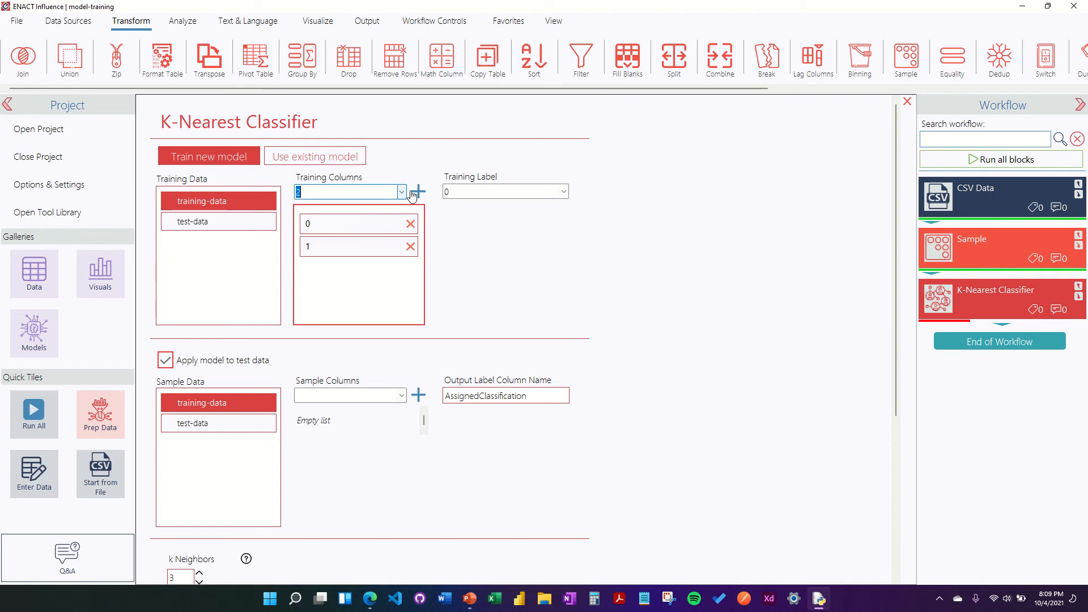
left_click(418, 191)
left_click(401, 191)
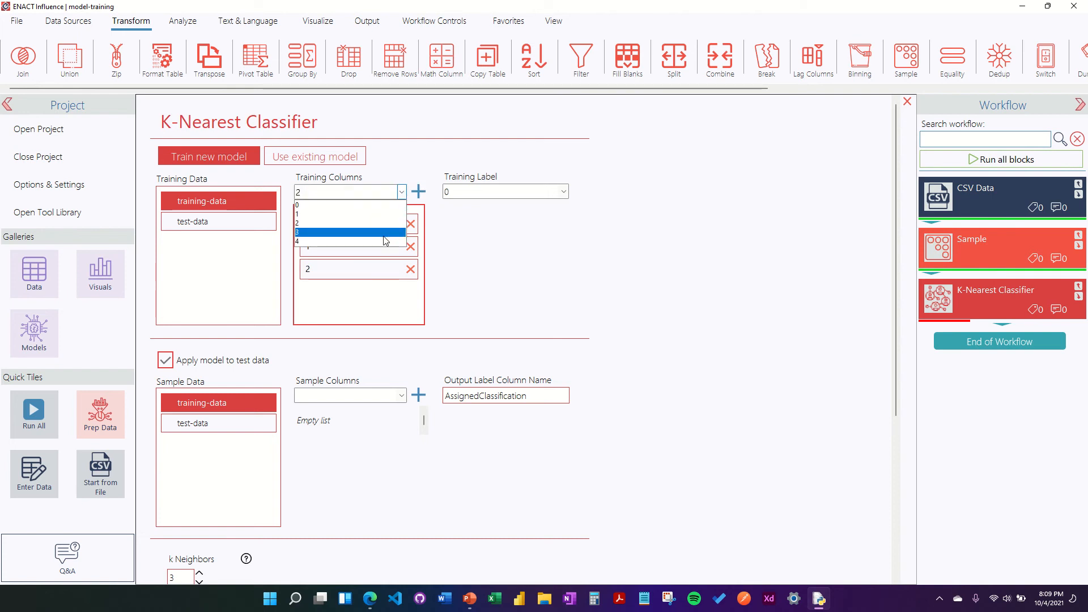
left_click(384, 234)
left_click(418, 192)
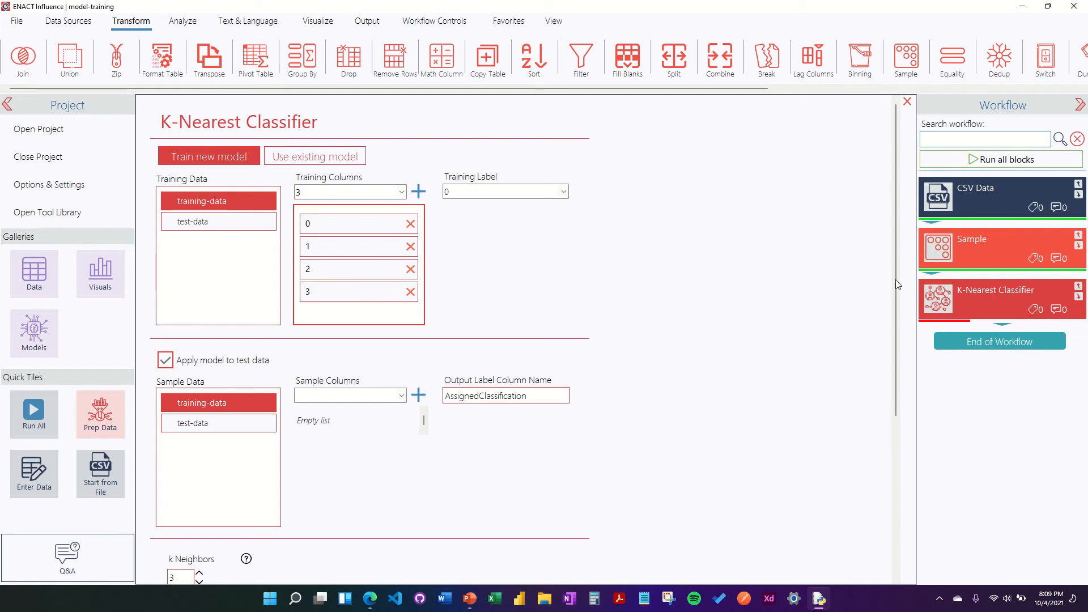
Step: Set the training label to column 4 and stop applying the model to test data
left_click(563, 192)
left_click(544, 241)
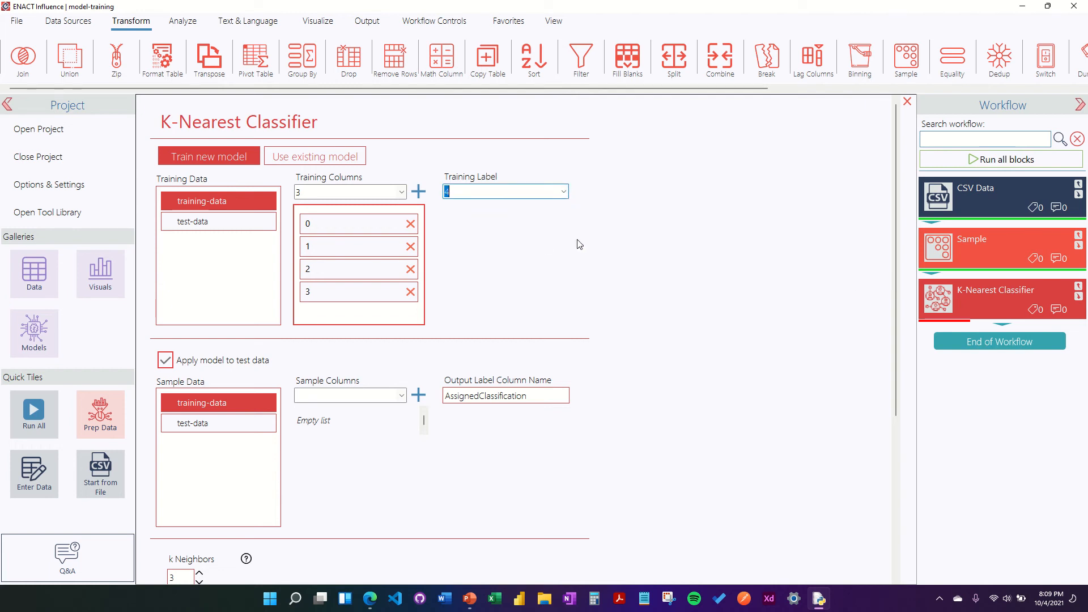
scroll(761, 262, "down", 4)
scroll(762, 261, "up", 4)
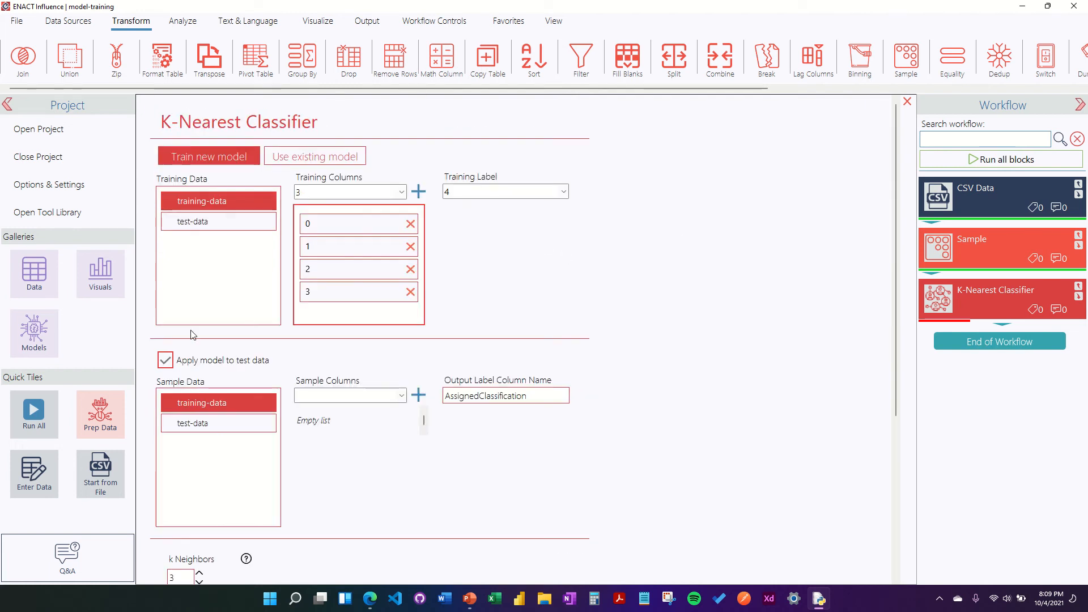
left_click(165, 360)
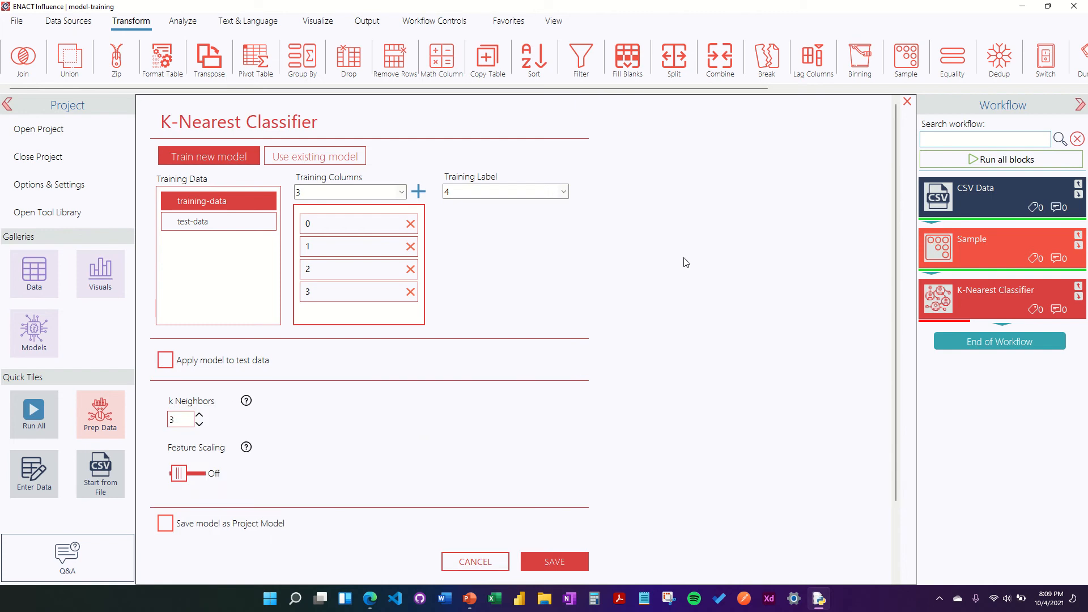
Step: Turn on feature scaling and save the model as project model iris-species-predictor
scroll(657, 277, "down", 2)
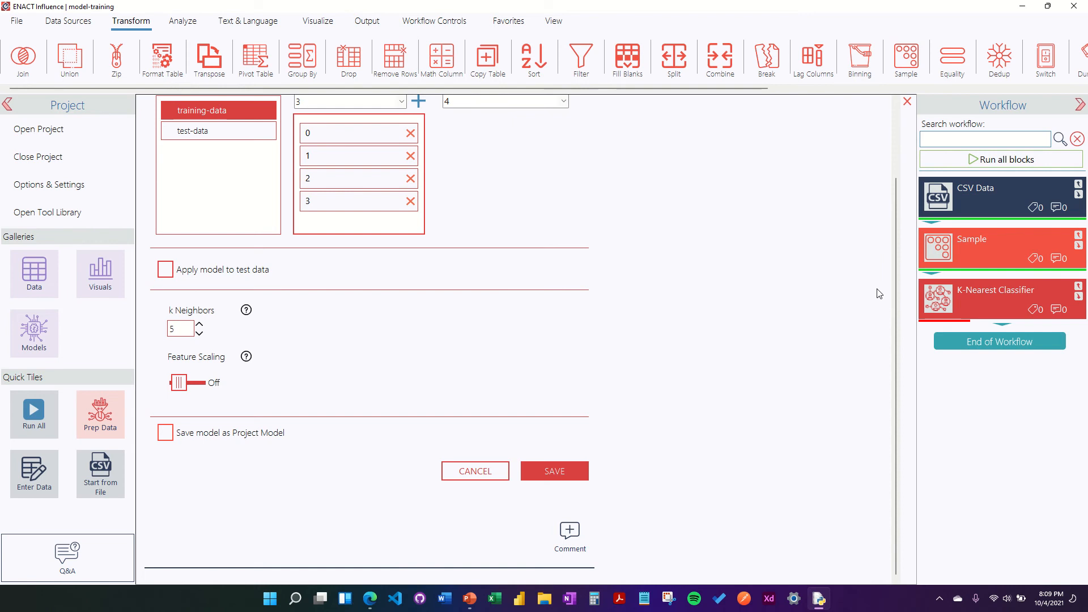
left_click(179, 382)
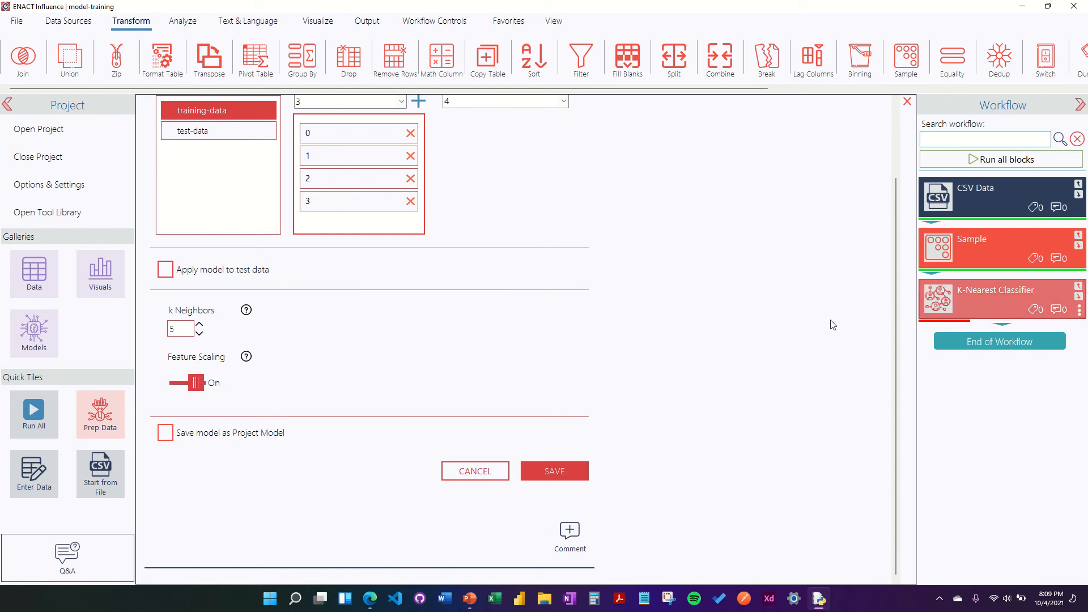
left_click(164, 433)
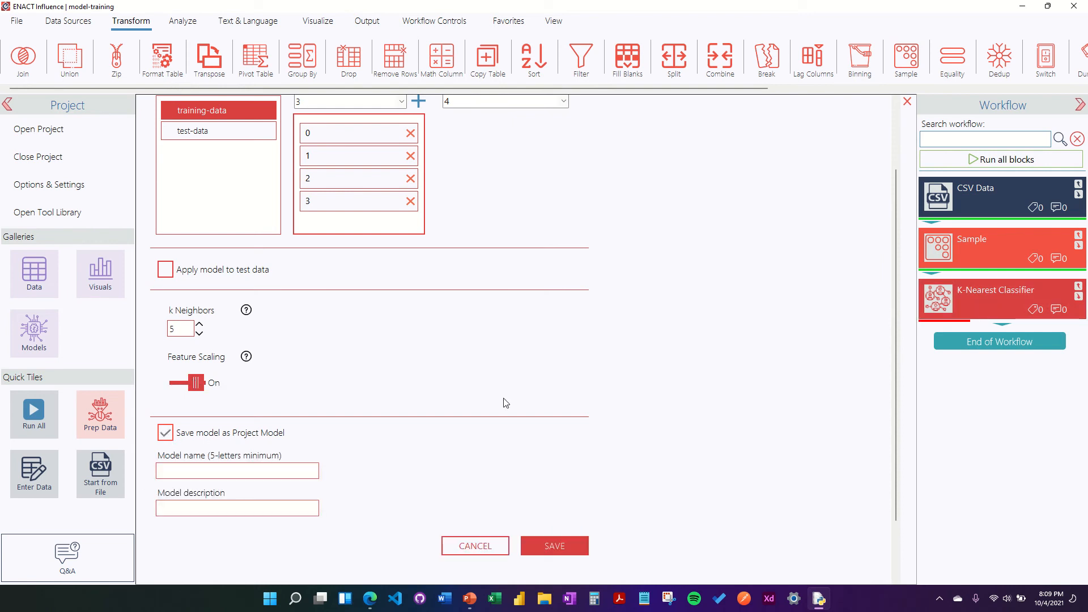
left_click(218, 471)
scroll(567, 404, "down", 2)
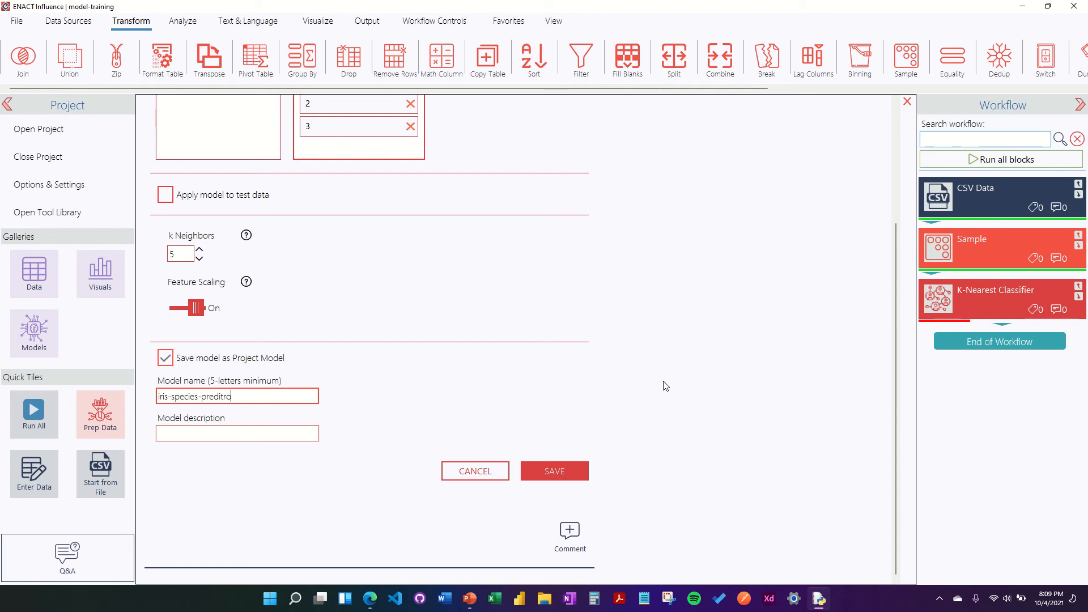
key("BackSpace")
type("cto")
Step: Describe the model as predicting iris species from petal and sepal measurements, and save the settings
left_click(264, 431)
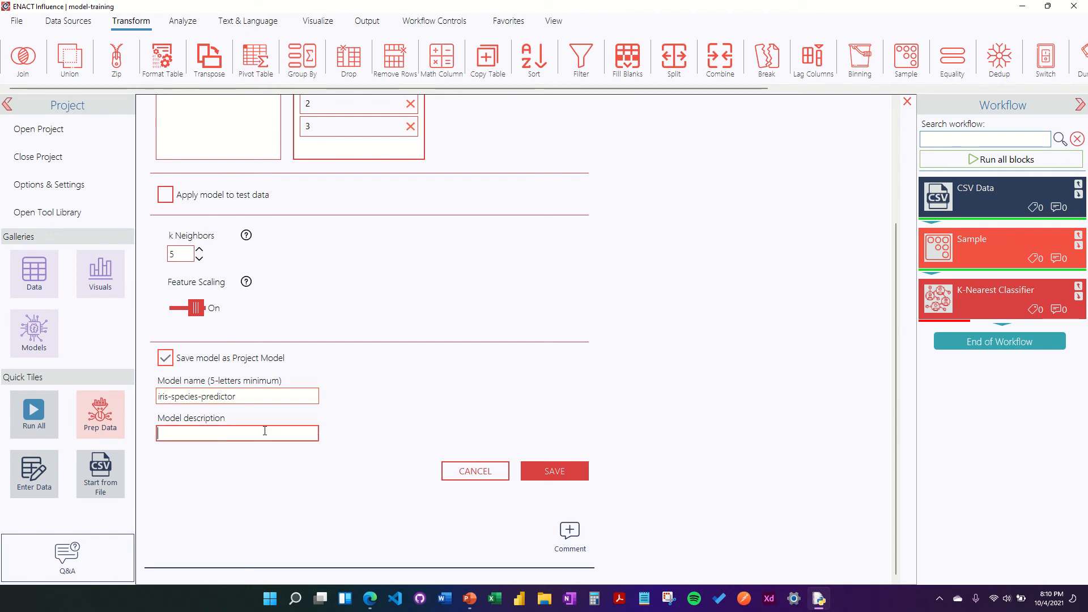
type("predict the species of an iris from")
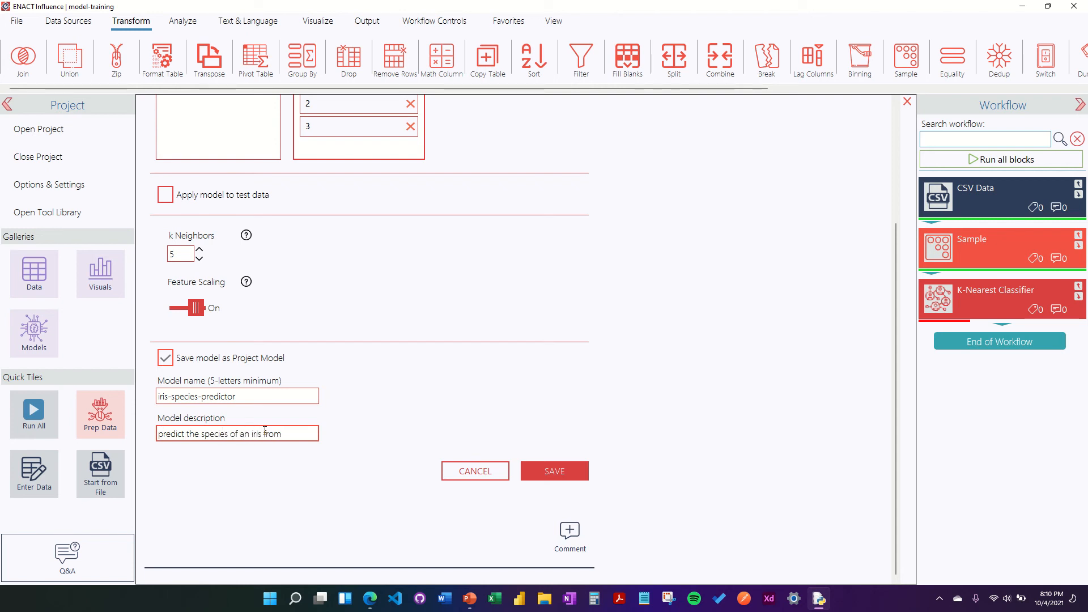
type("it's petal and sepal mea")
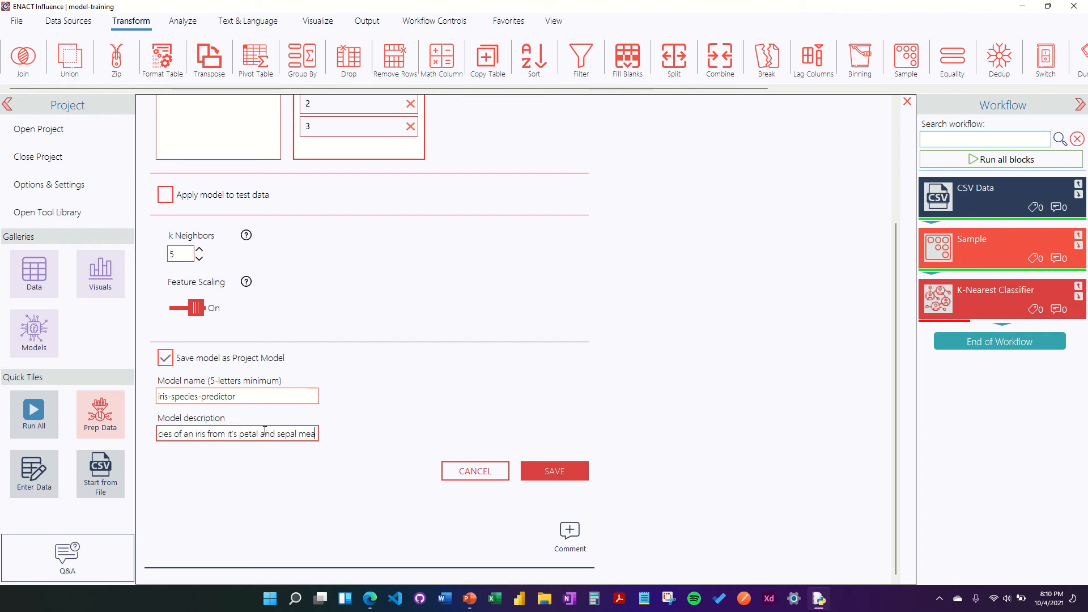
type("surements")
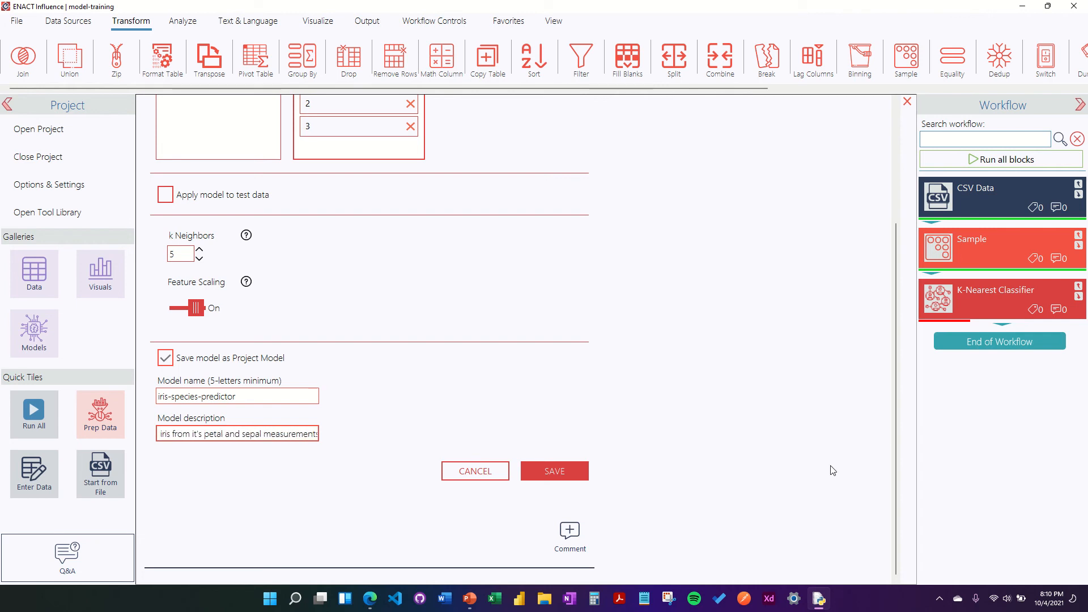
left_click(889, 435)
scroll(723, 425, "up", 3)
scroll(723, 425, "down", 3)
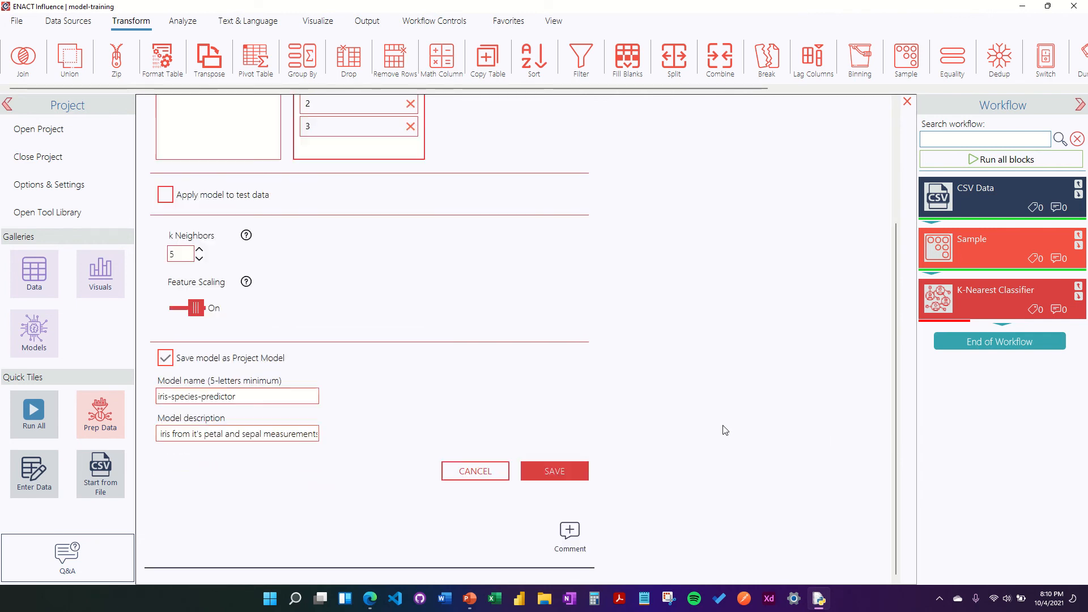
left_click(554, 471)
Step: Run the K-Nearest Classifier block and save the model-training project
right_click(943, 291)
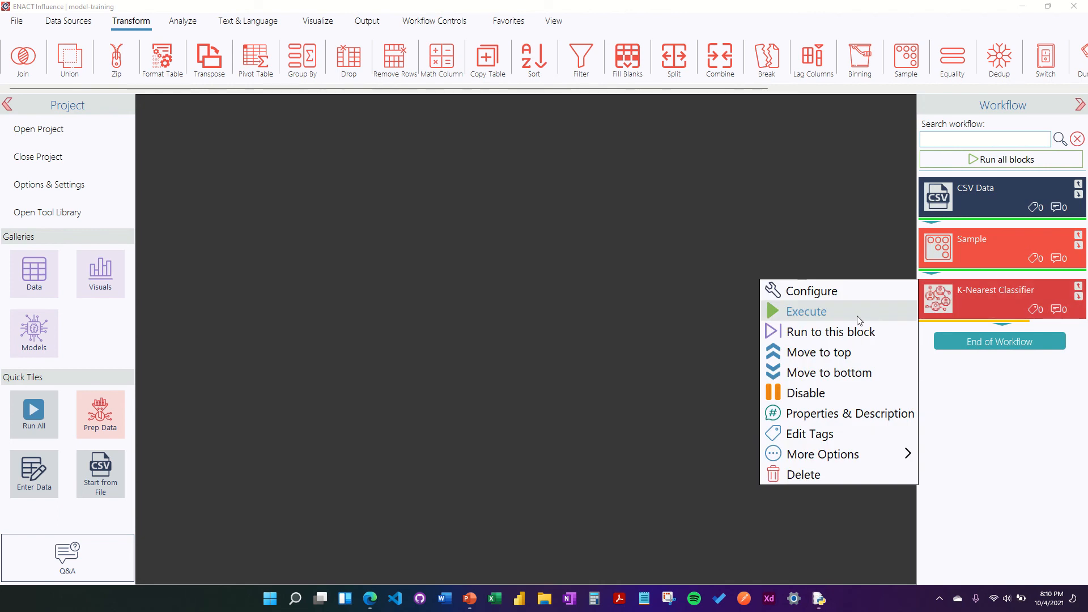
left_click(858, 315)
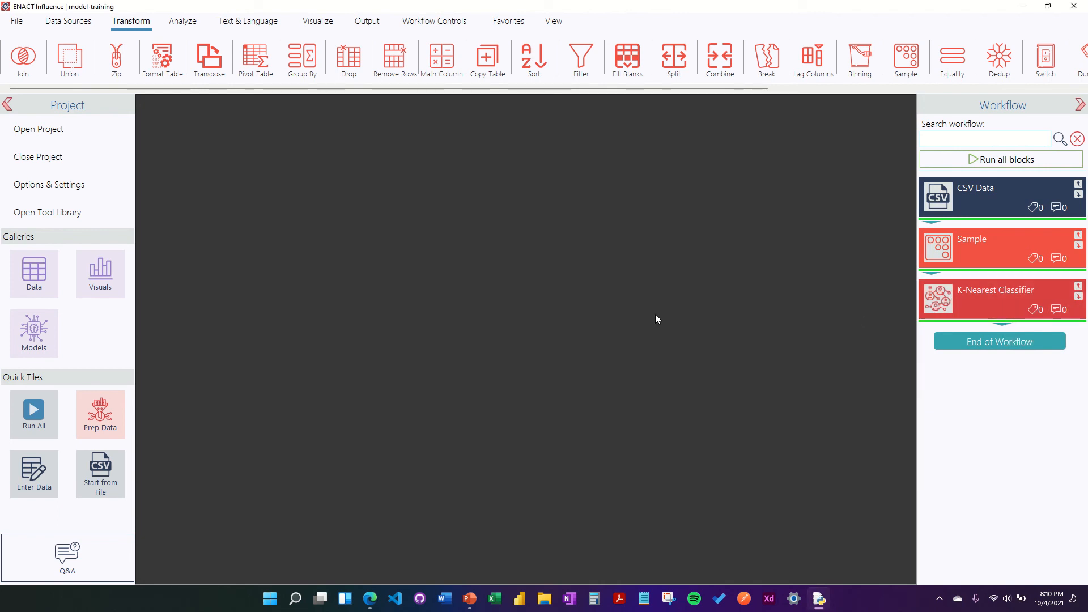
left_click(17, 20)
left_click(116, 56)
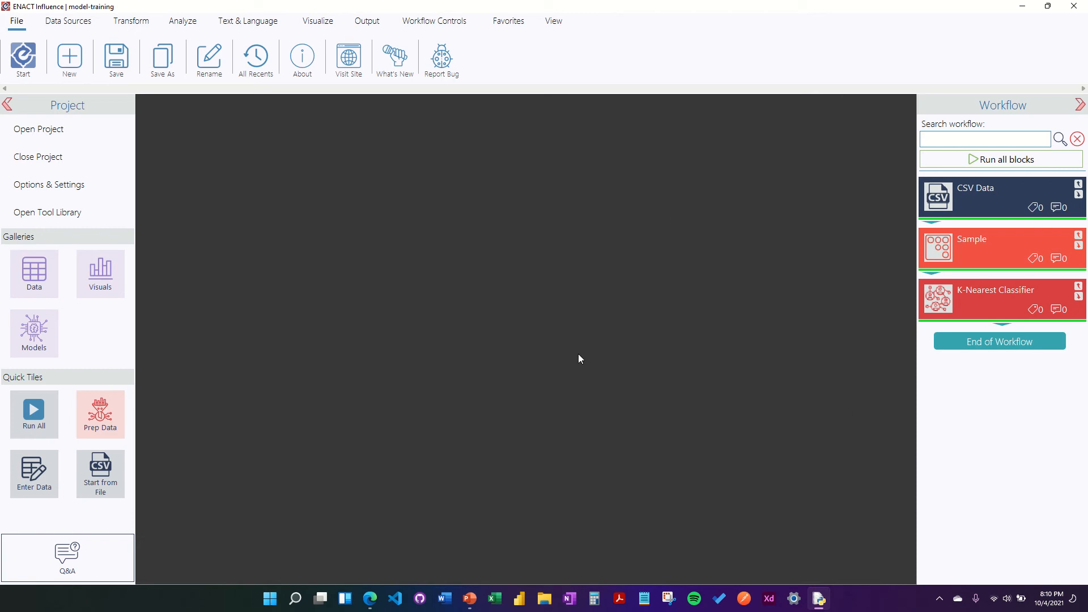
Step: Rename the Sample block to 'create test data'
double_click(975, 243)
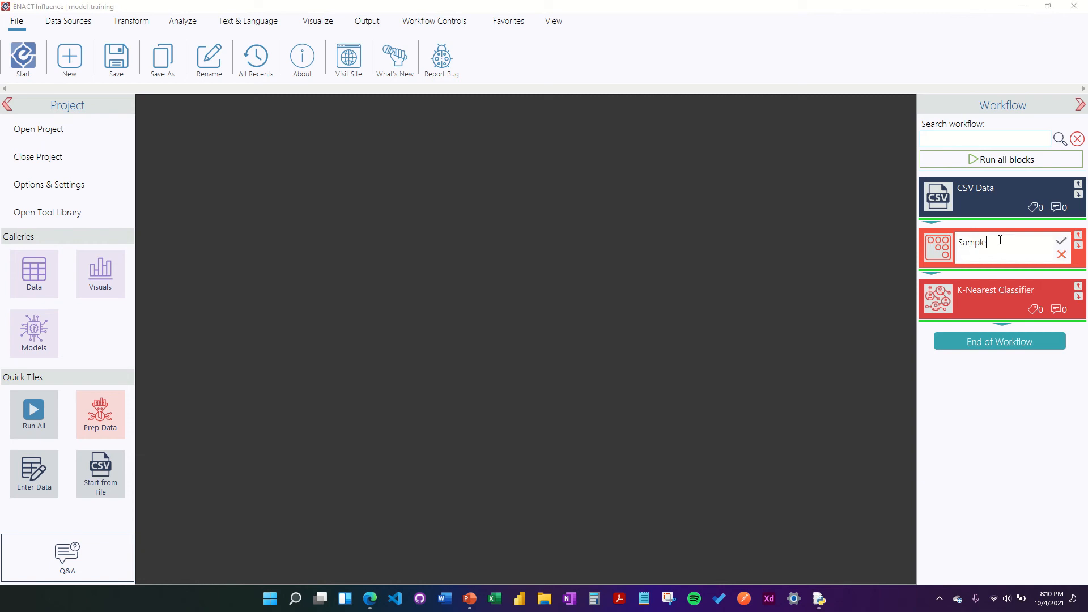
left_click_drag(998, 238, 959, 243)
type("Creat")
left_click(632, 312)
double_click(973, 242)
left_click_drag(997, 241, 933, 236)
type("create test data")
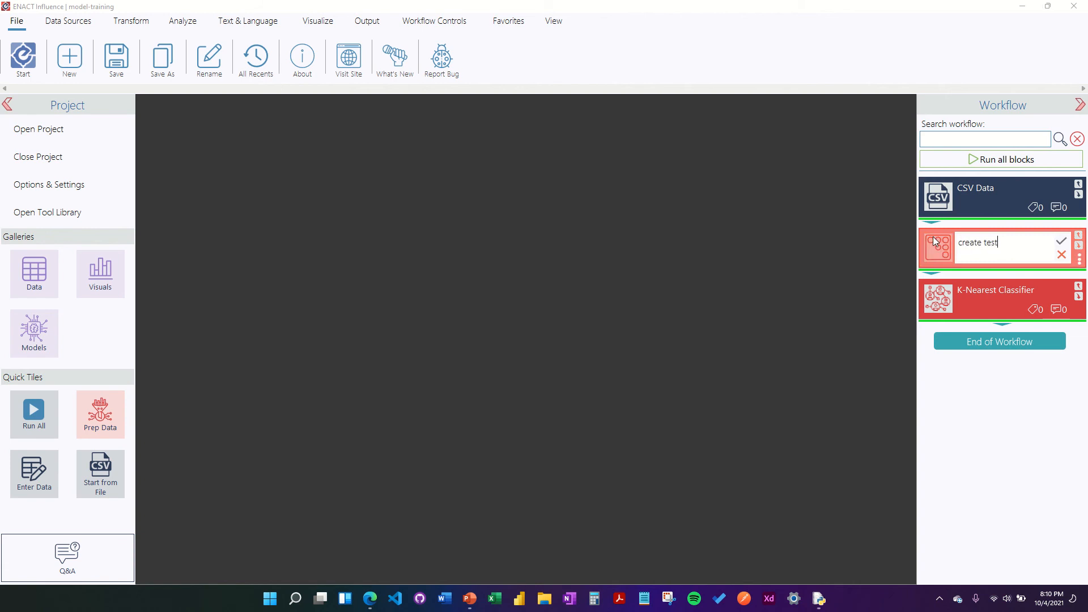
key("Return")
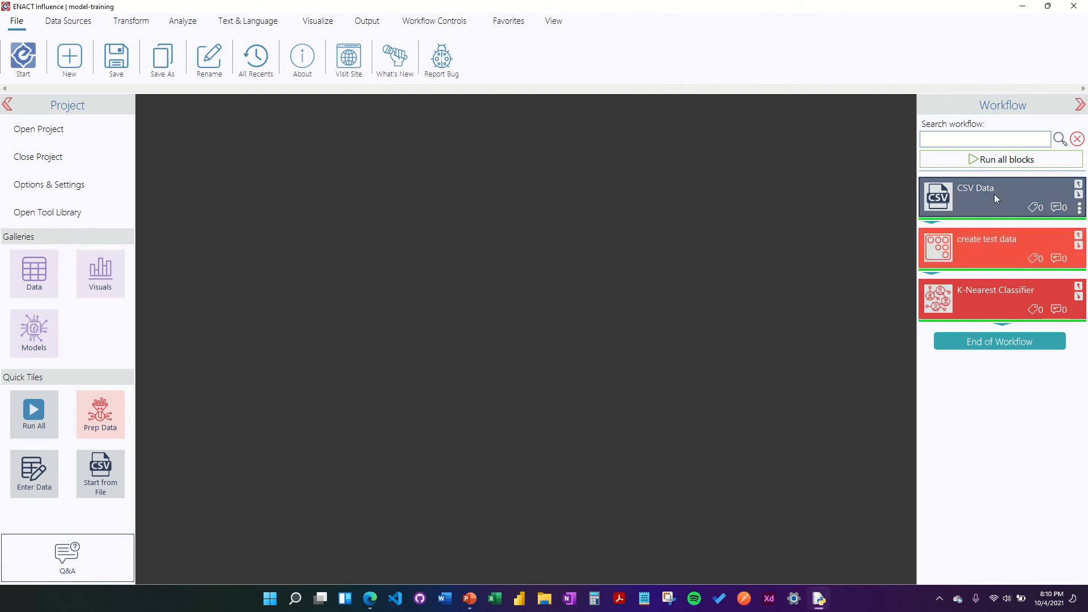
Step: Rename the CSV Data and classifier blocks 'import dataset' and 'train predictor model', then save
double_click(975, 189)
type("impo")
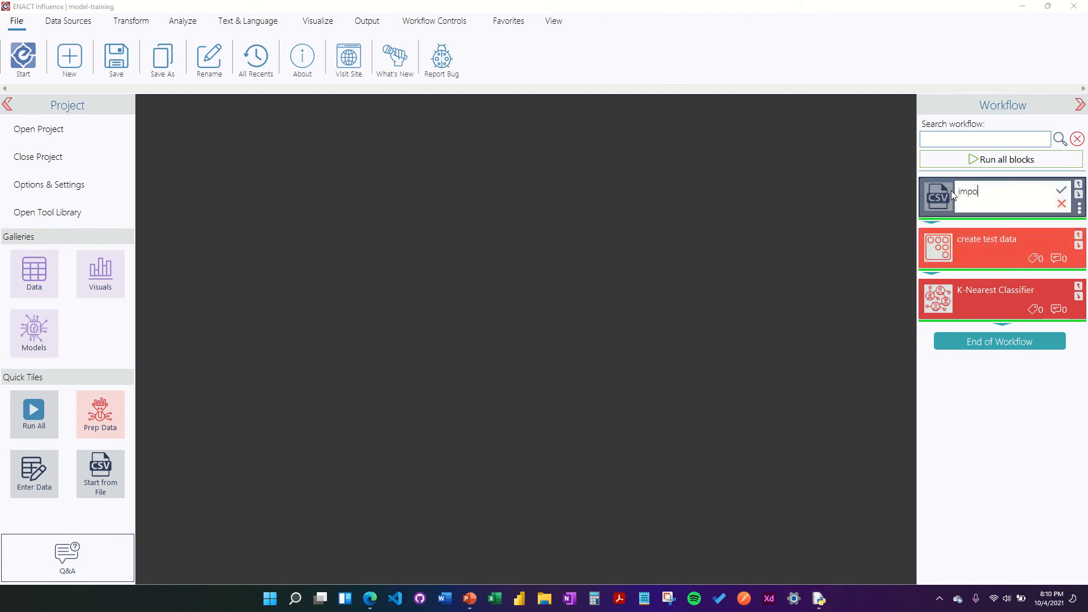
type("rt dataset")
key("Return")
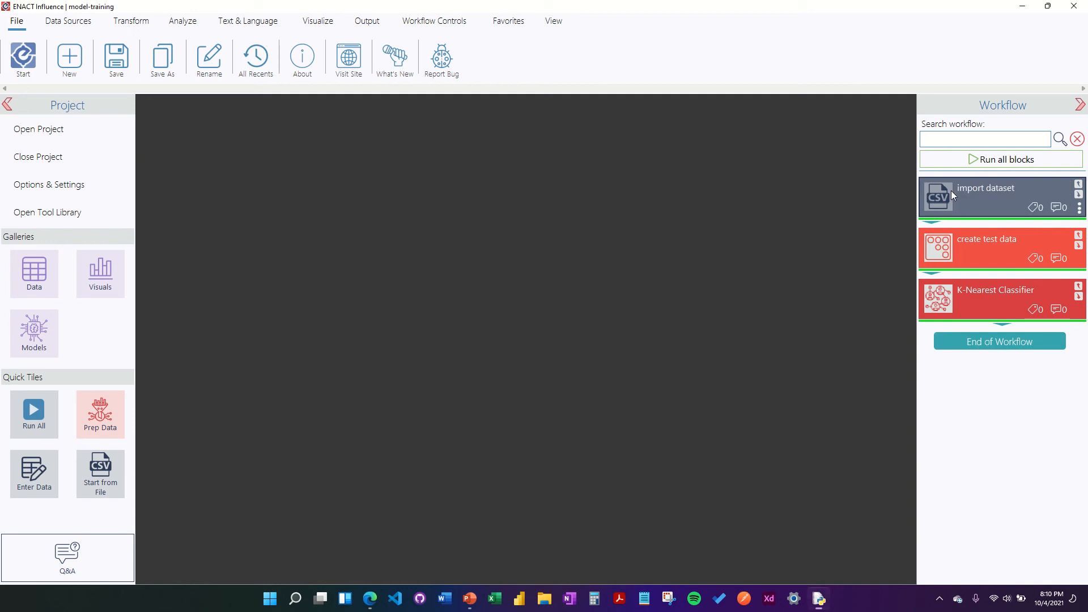
double_click(1011, 290)
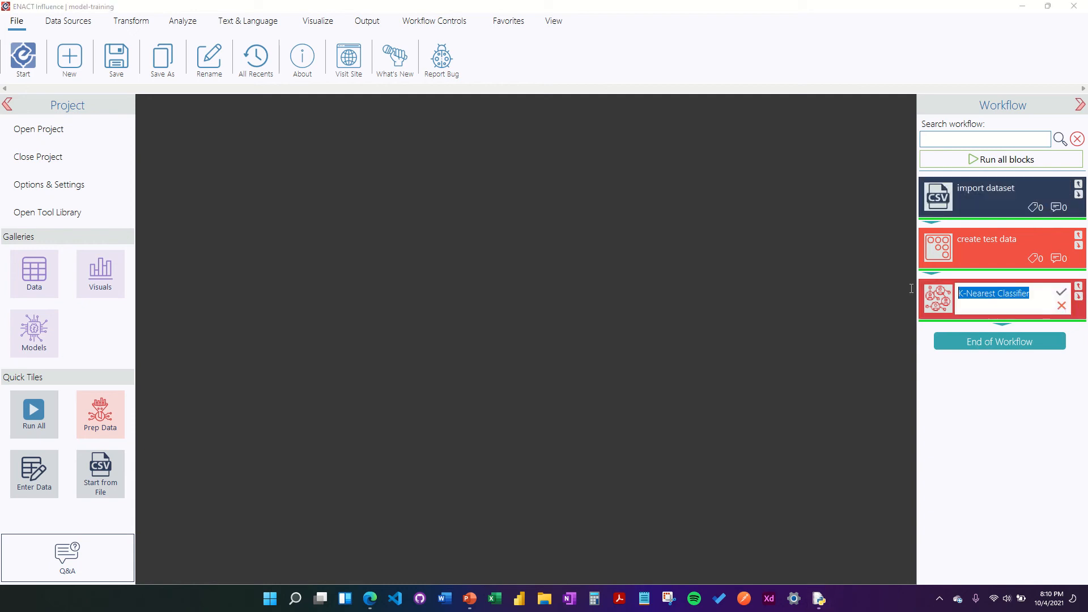
type("train pred")
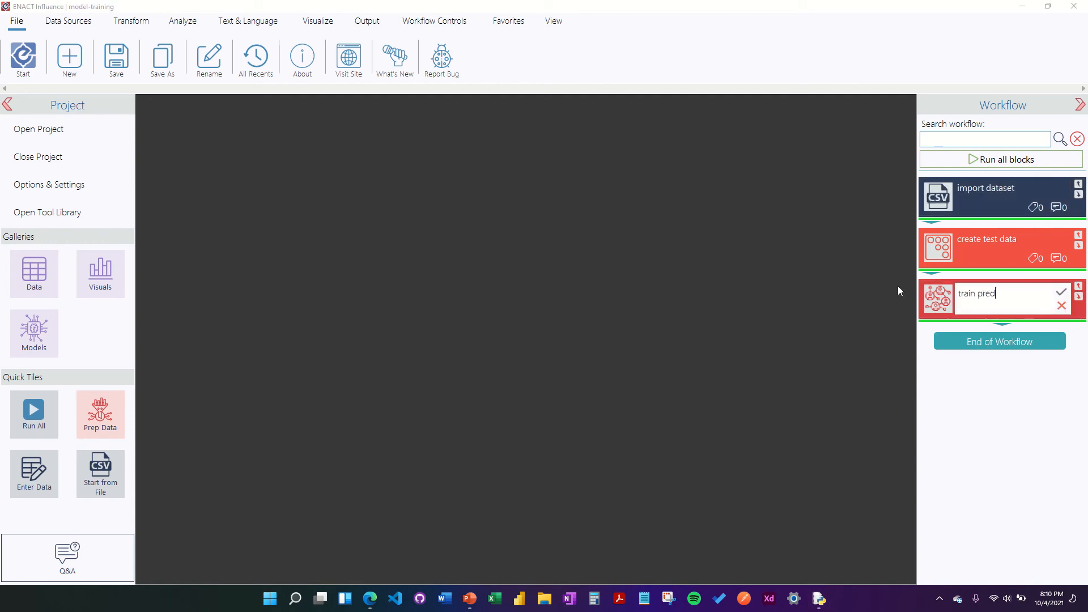
type("ictor model")
key("Return")
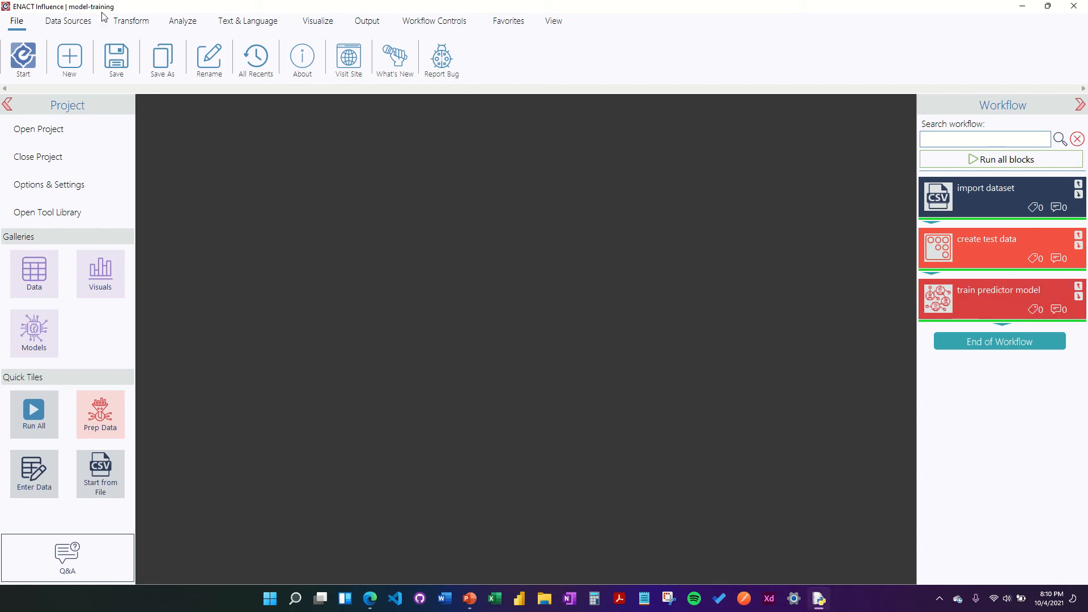
left_click(116, 56)
Step: Add Save Pickled Model and Write to file blocks from the Output options
left_click(366, 20)
left_click(209, 56)
left_click(233, 97)
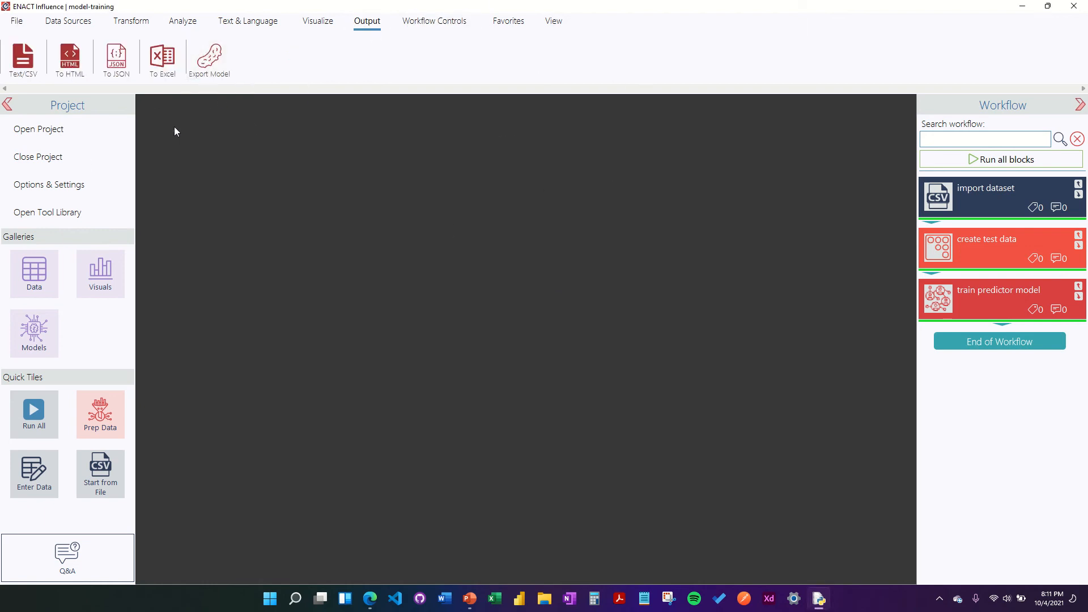
left_click(23, 57)
left_click(61, 85)
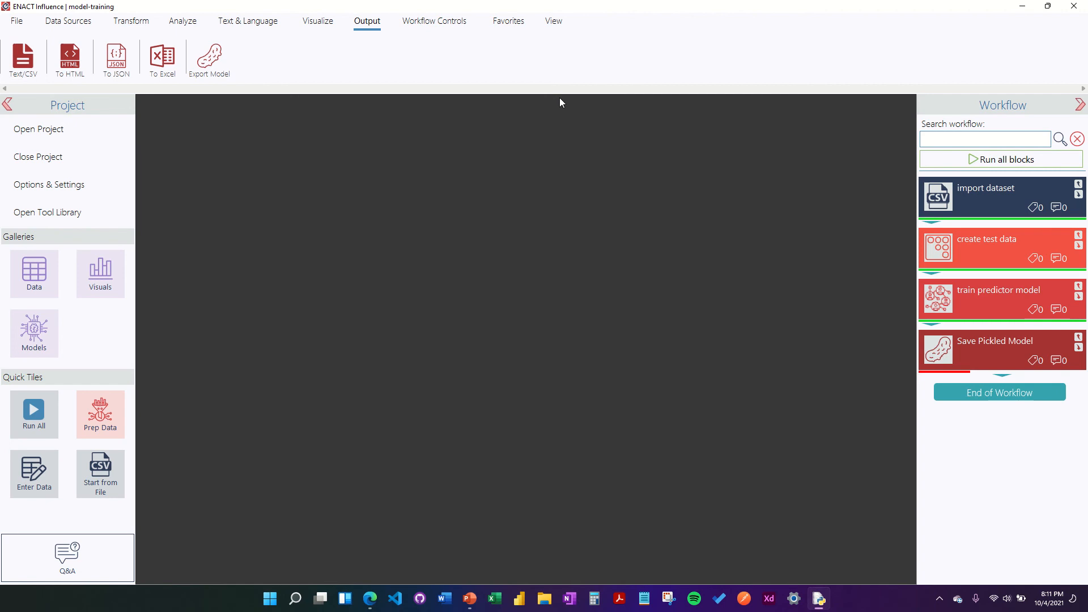
Step: Set the pickled model export to the Desktop as species-predictor and save it
left_click(930, 352)
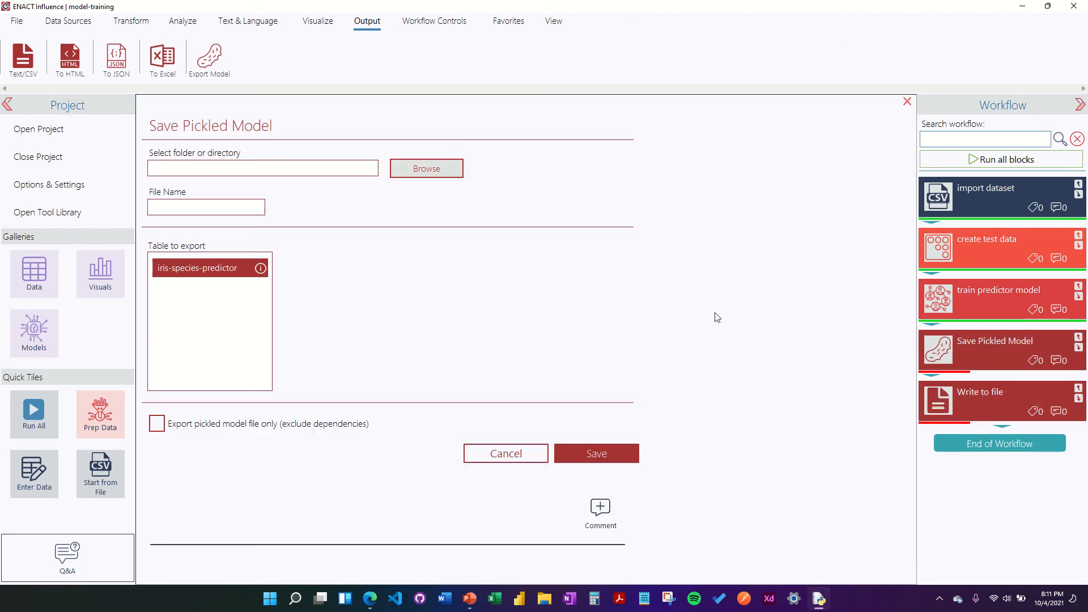
left_click(444, 169)
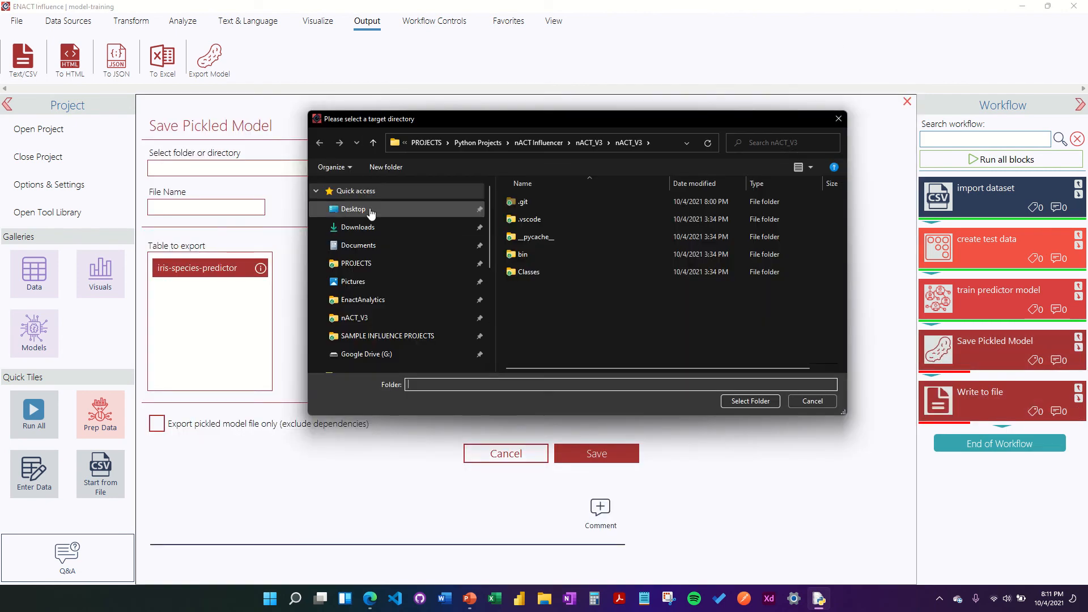
left_click(357, 209)
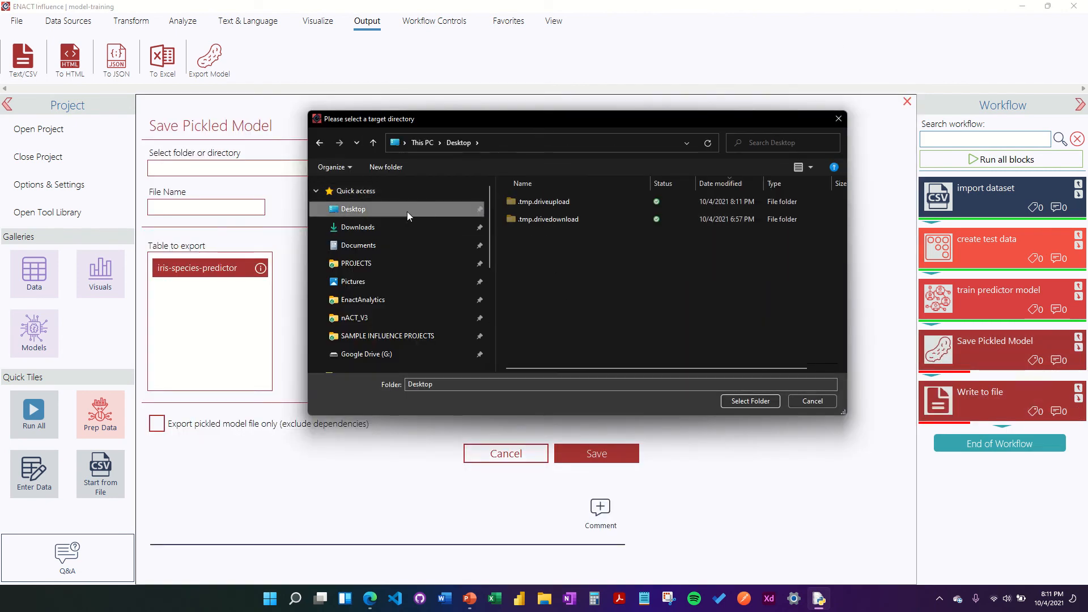
left_click(757, 400)
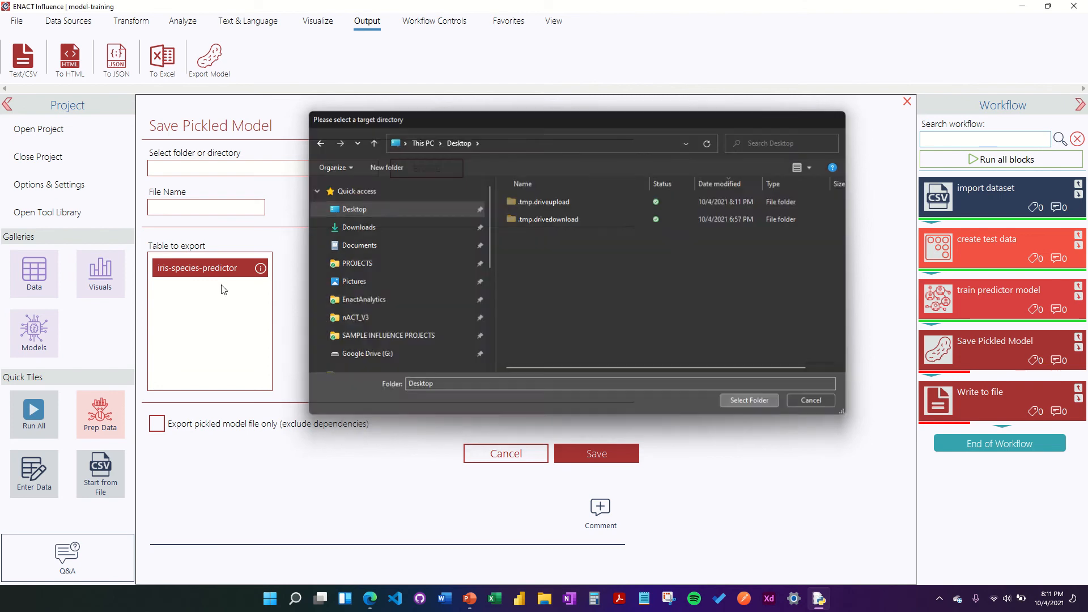
left_click(226, 211)
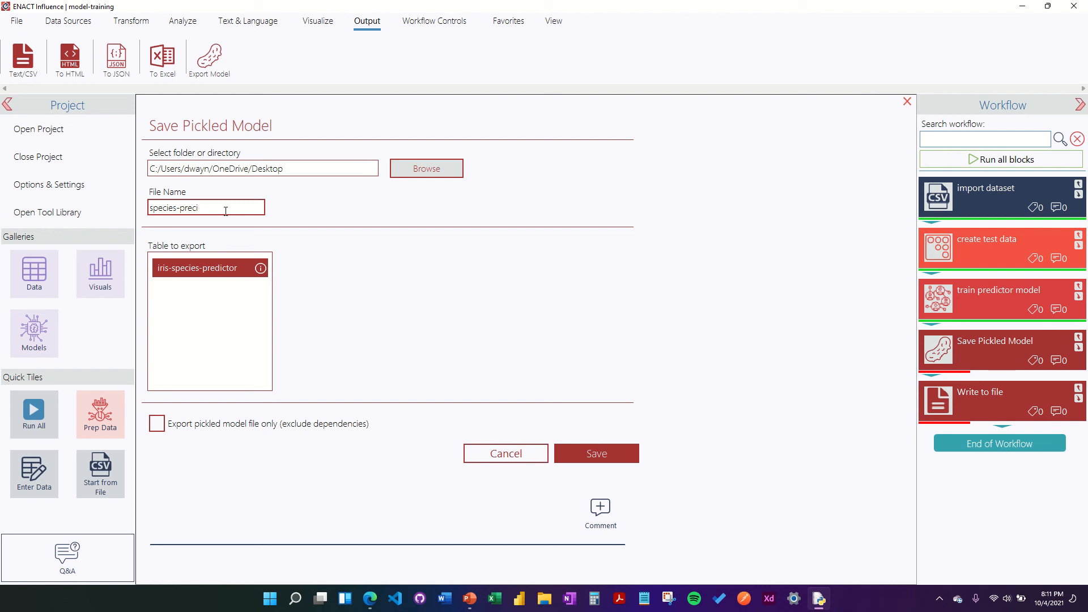
left_click(782, 243)
left_click(566, 454)
Step: Export the pickled model, then set Write to file to output test-data as test-data-iris
right_click(947, 354)
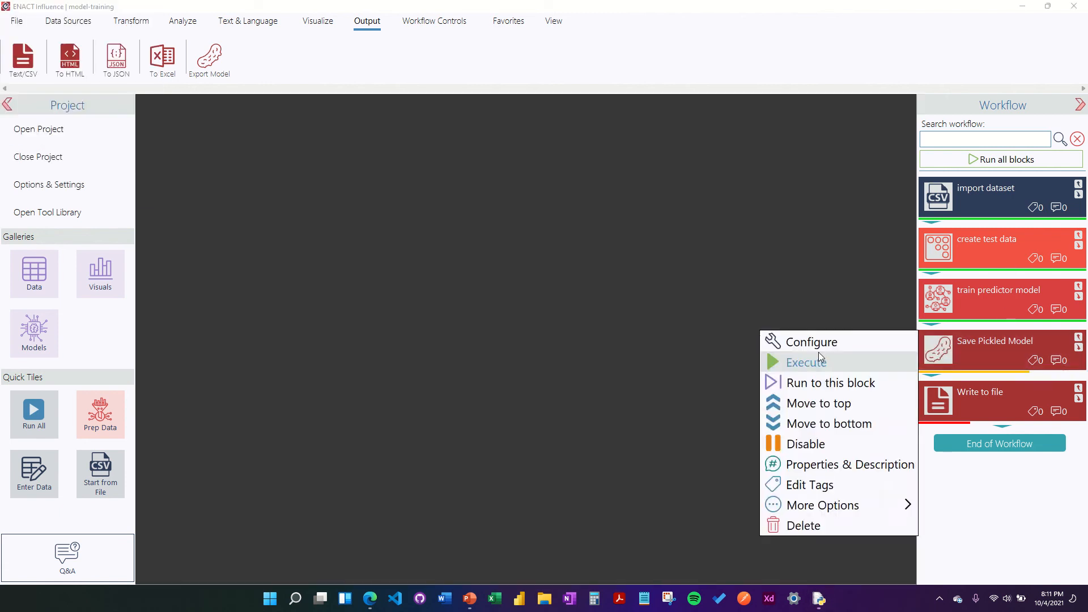
left_click(818, 360)
left_click(935, 407)
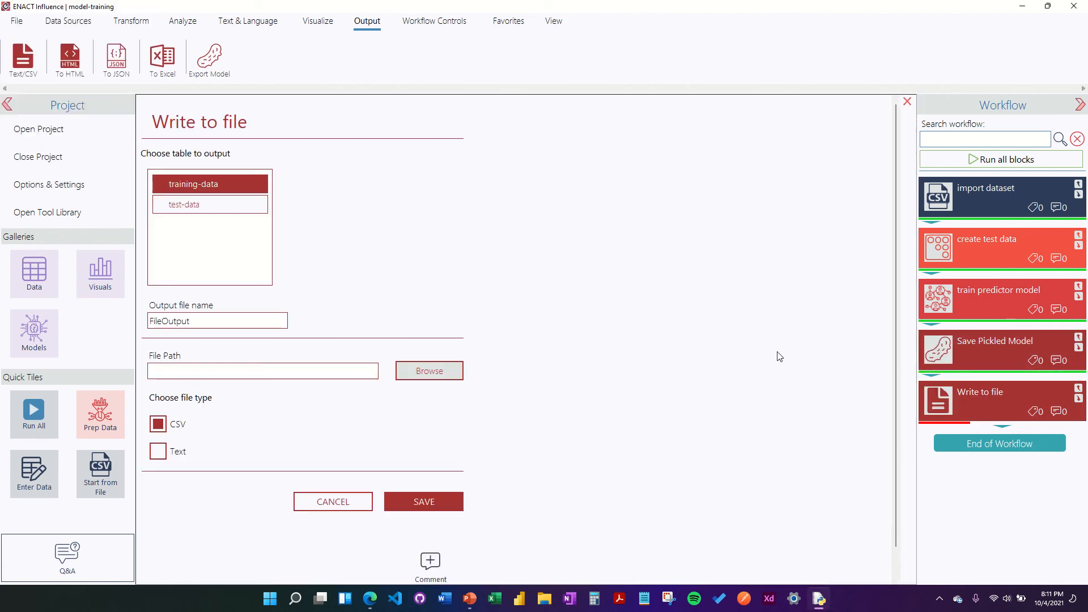
left_click(221, 204)
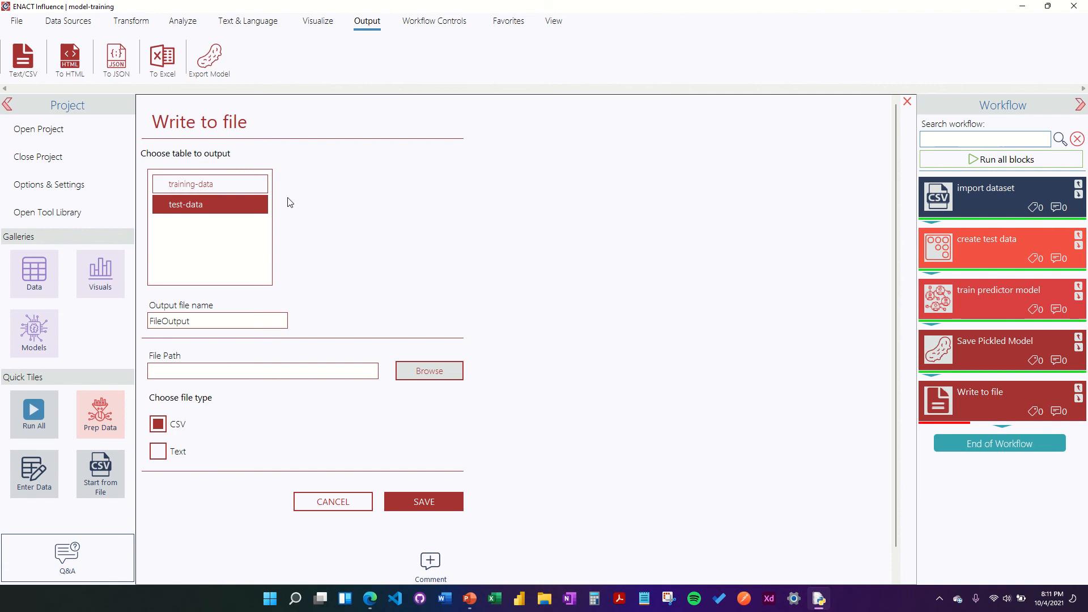
double_click(260, 316)
type("test-data-iris")
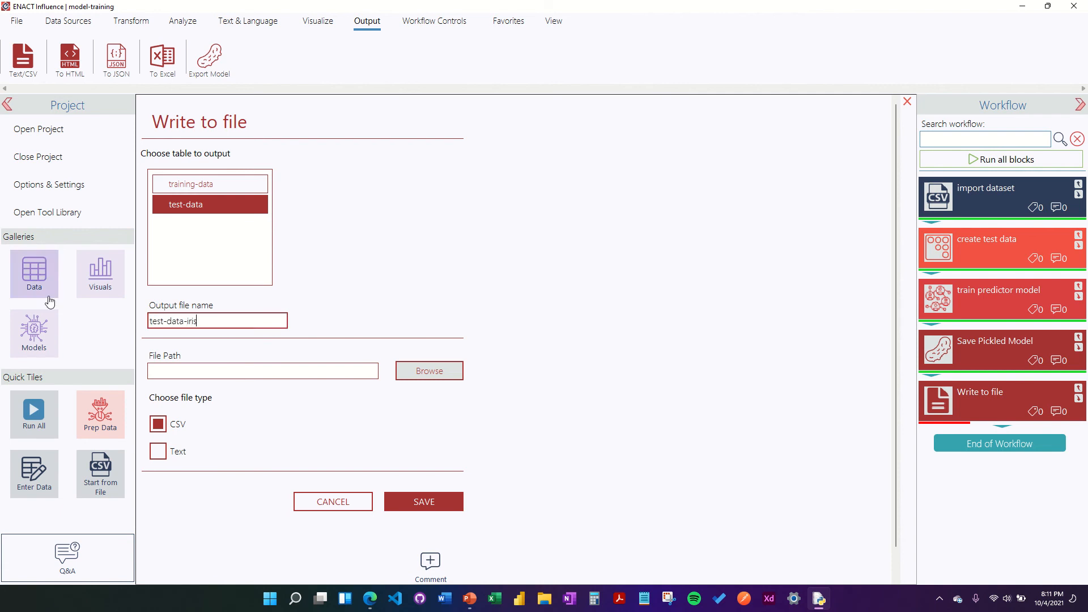
Step: Write test-data-iris as CSV to the Desktop and run the Write to file block
left_click(444, 370)
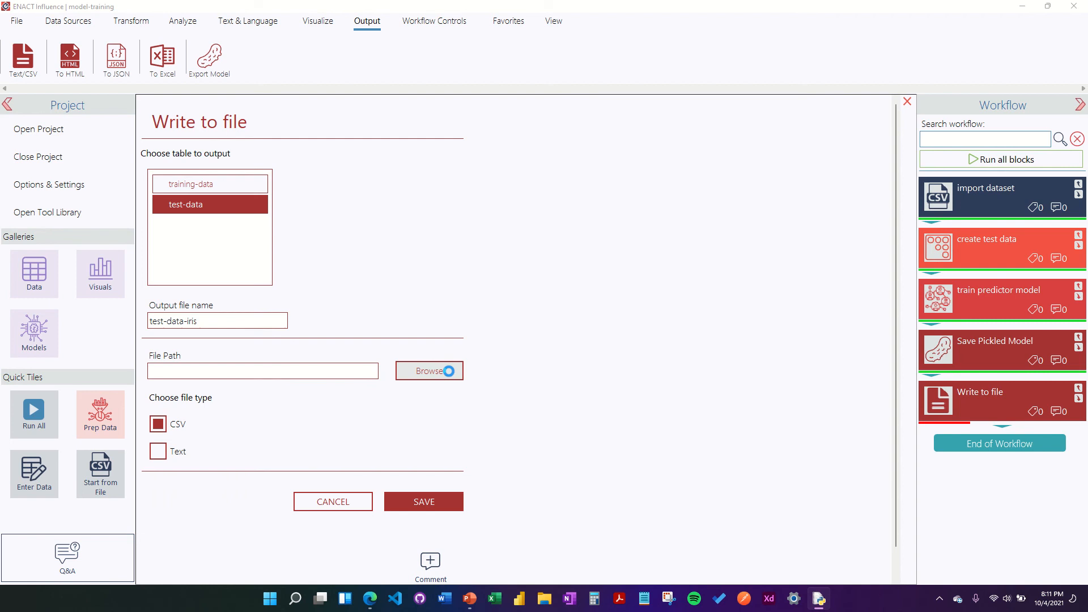
left_click(353, 208)
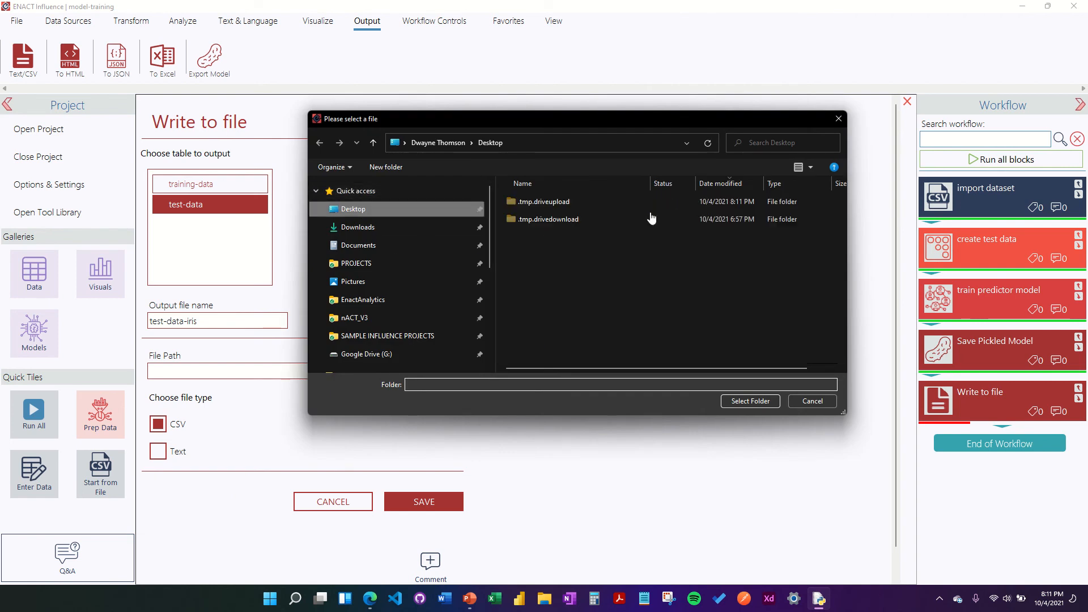
left_click(744, 401)
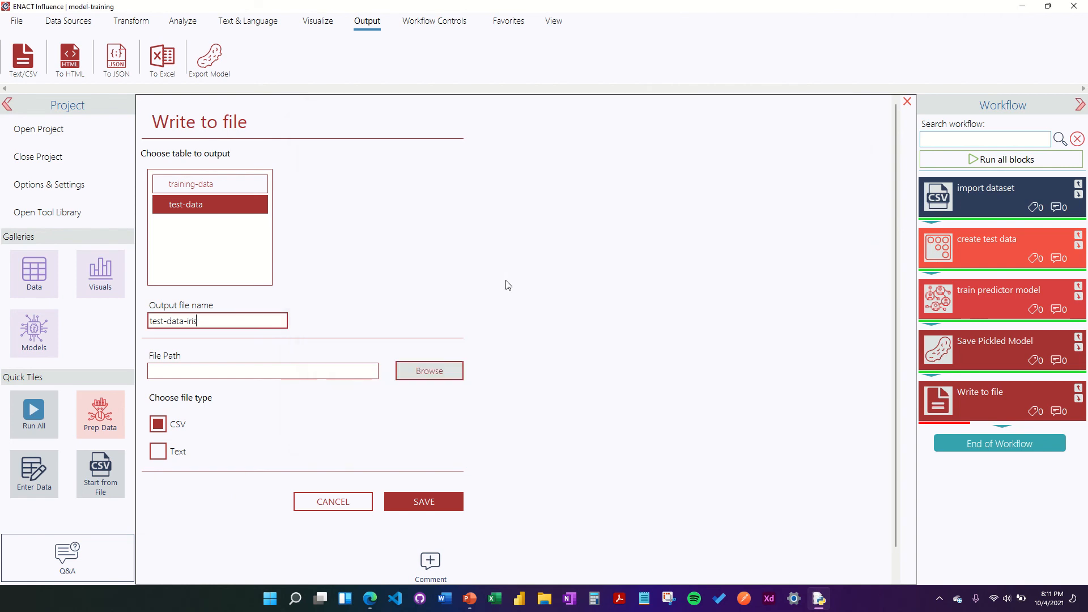
scroll(513, 286, "down", 1)
left_click(426, 474)
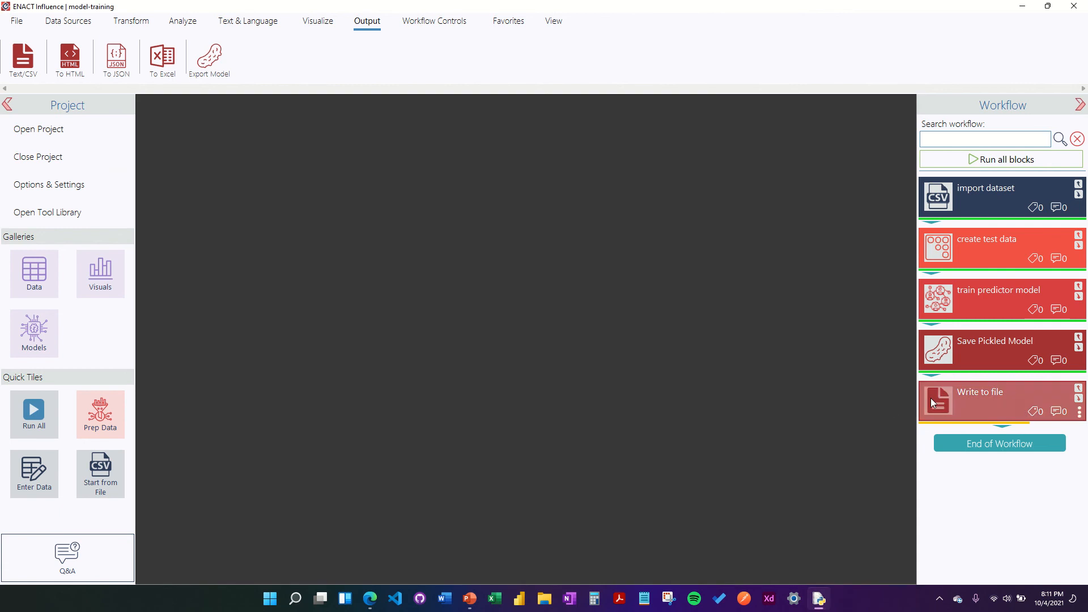
right_click(930, 397)
left_click(844, 407)
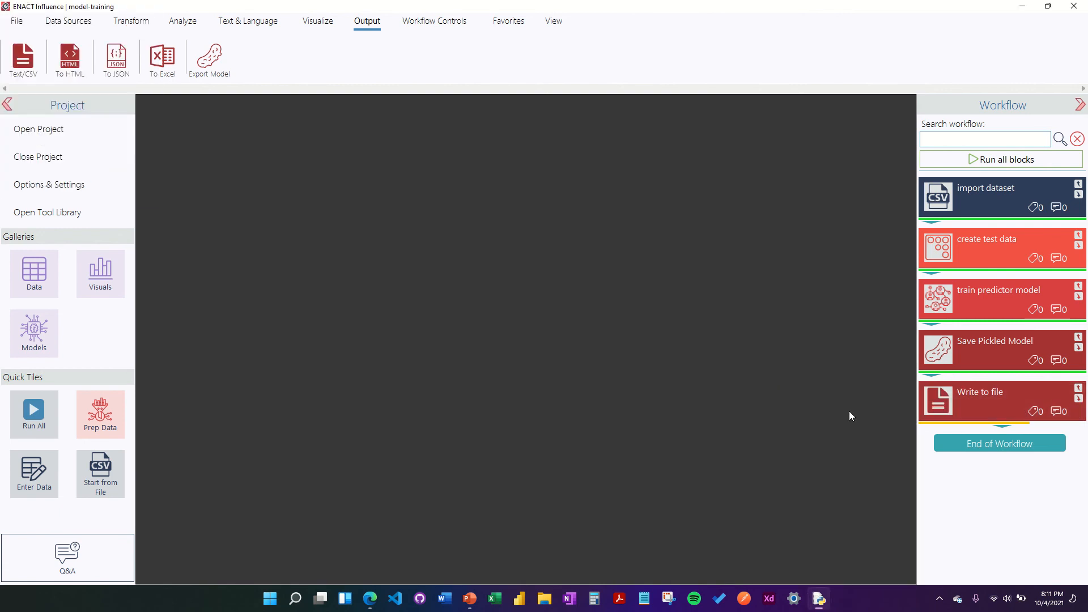
left_click(16, 20)
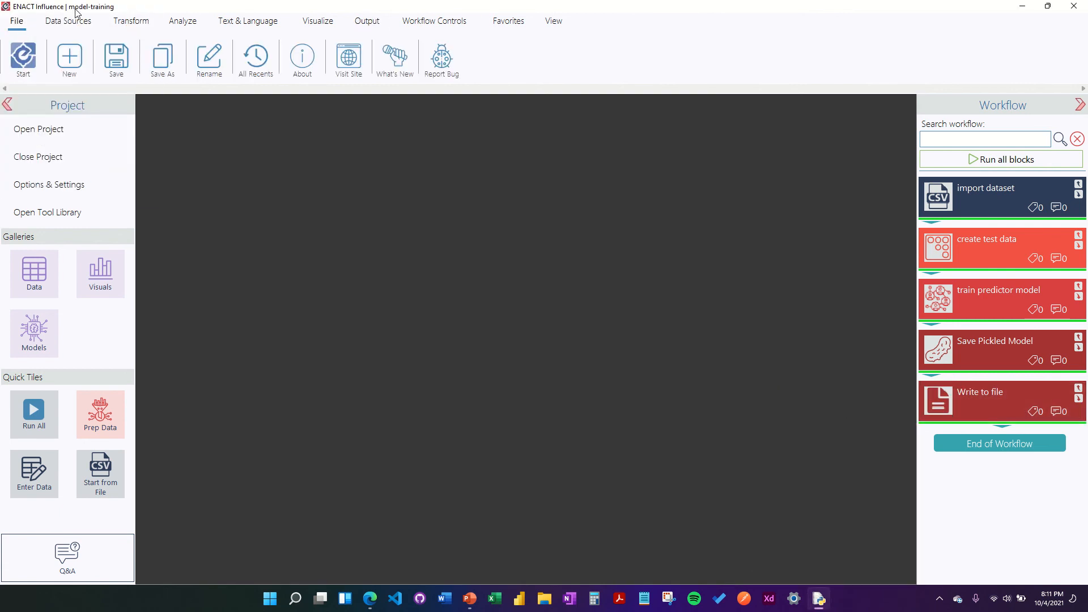
Step: Save the model-training project and create a new project named score-iris-predictor
left_click(117, 57)
left_click(69, 62)
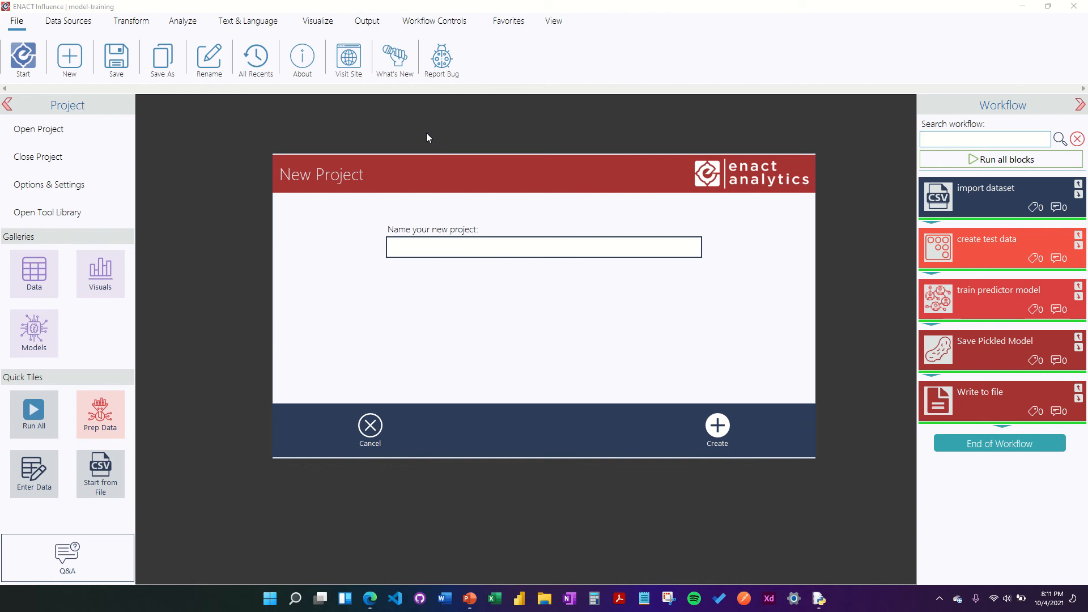
type("score-iris-predictor")
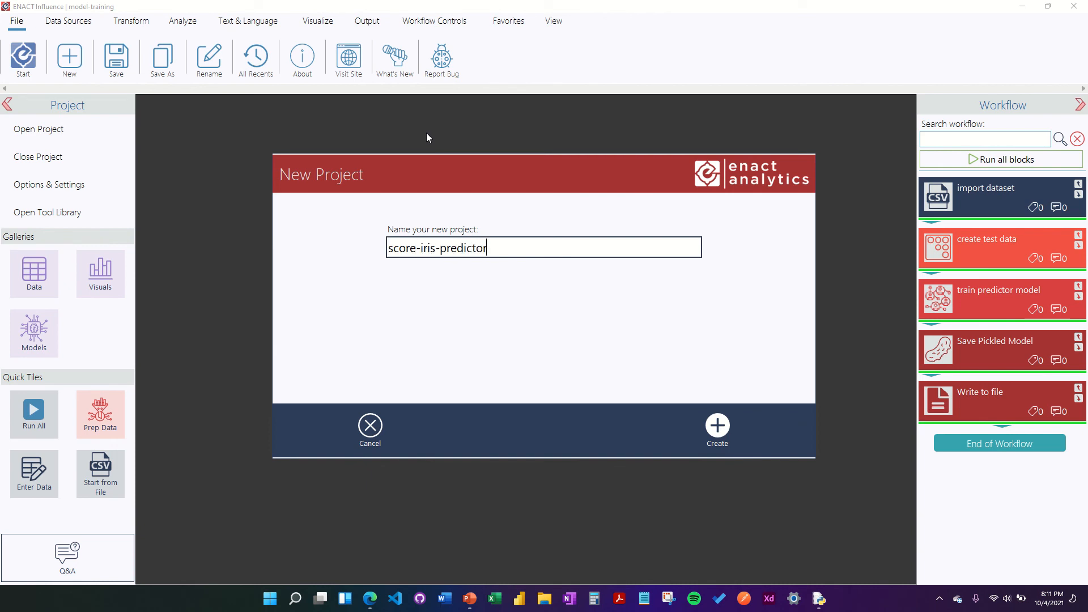
left_click(718, 433)
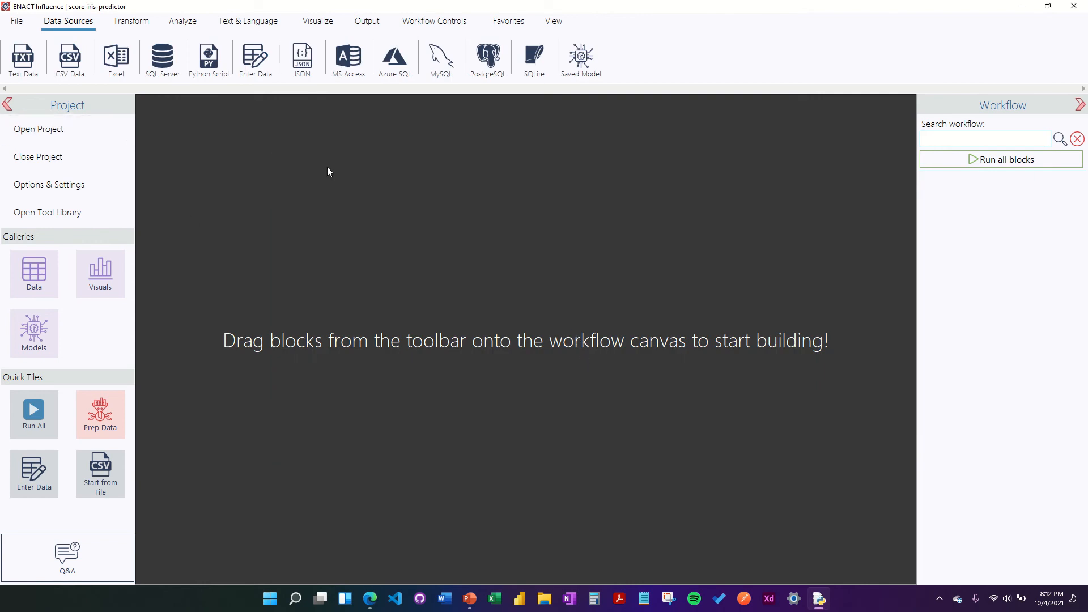
Step: Add a CSV Data block that loads test-data-iris.csv into the new workflow
left_click_drag(70, 56, 935, 203)
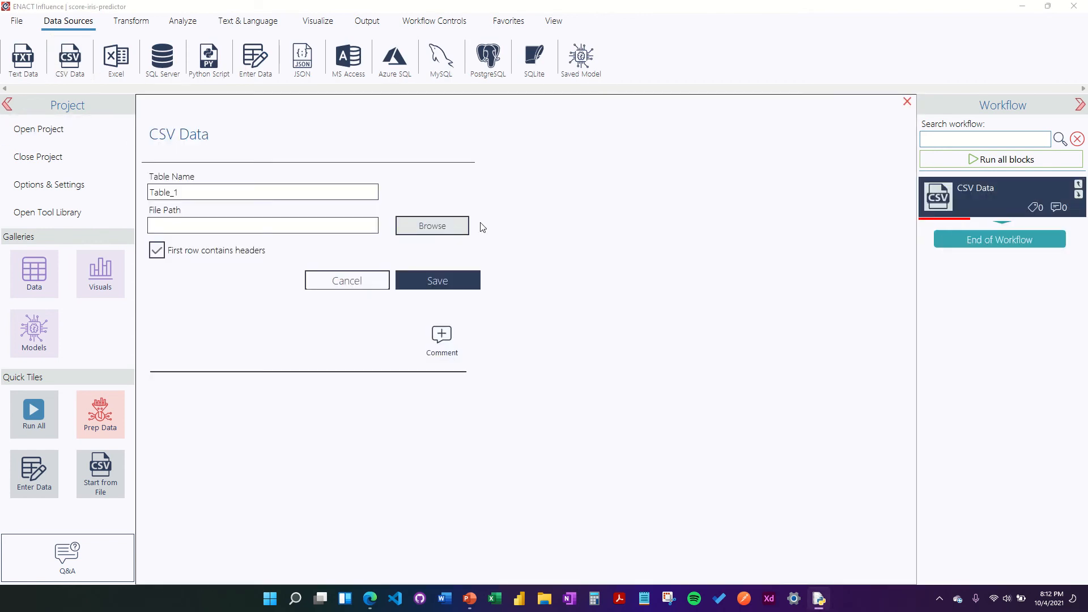
left_click(473, 226)
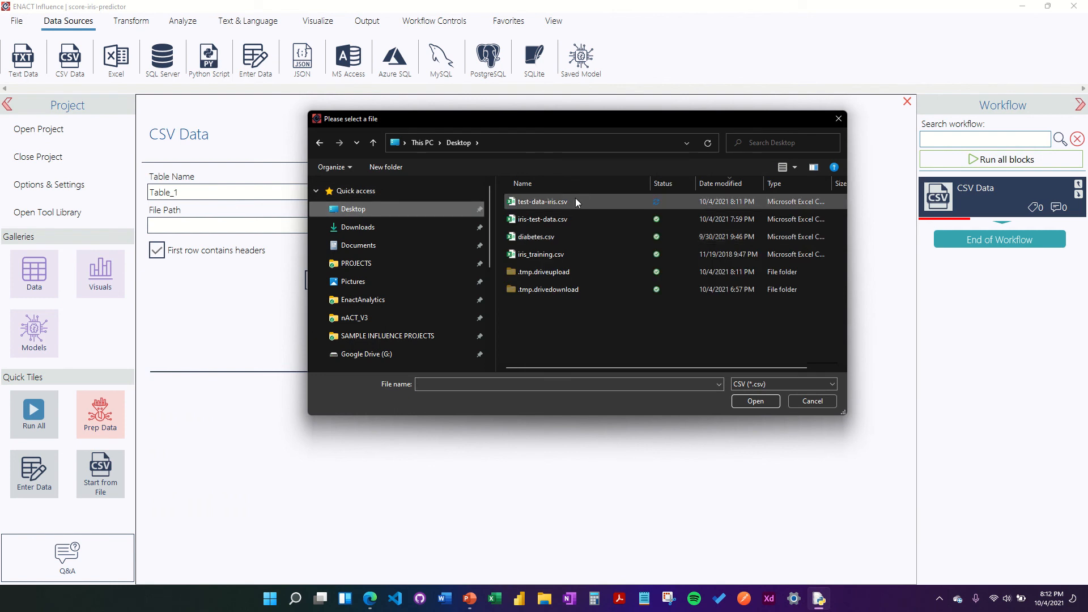
left_click(575, 201)
left_click(753, 400)
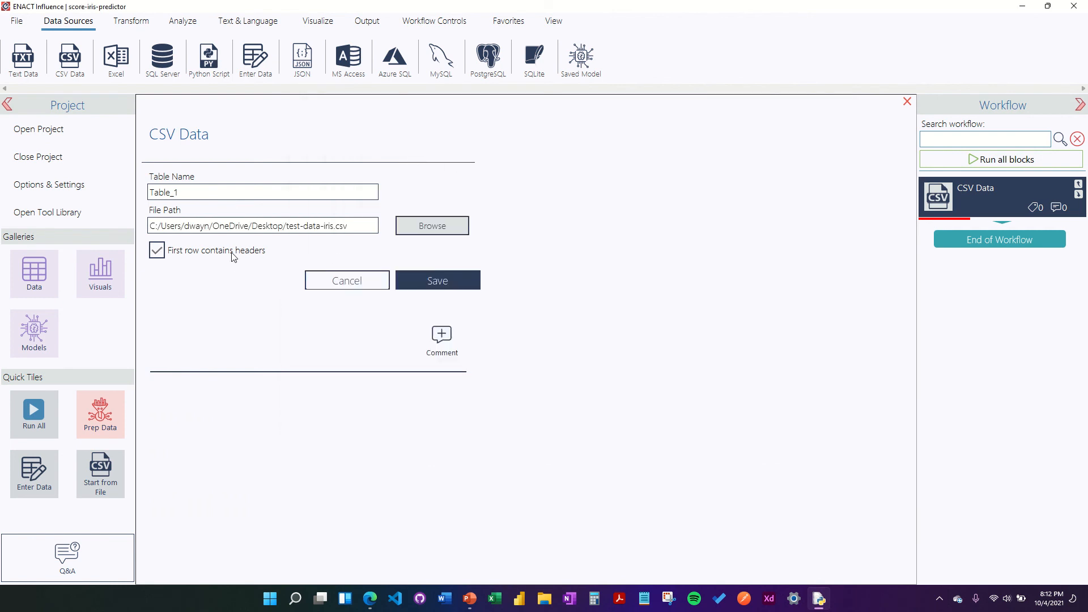
left_click(437, 280)
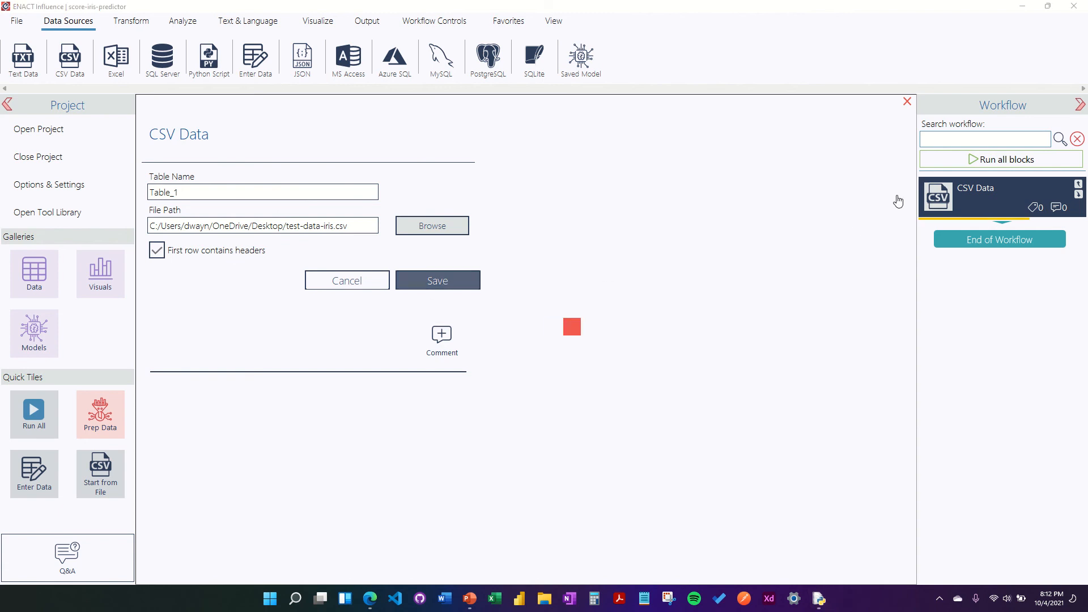
Step: Execute the CSV Data block and inspect the loaded Table_1 rows in the Data gallery
right_click(971, 203)
left_click(864, 215)
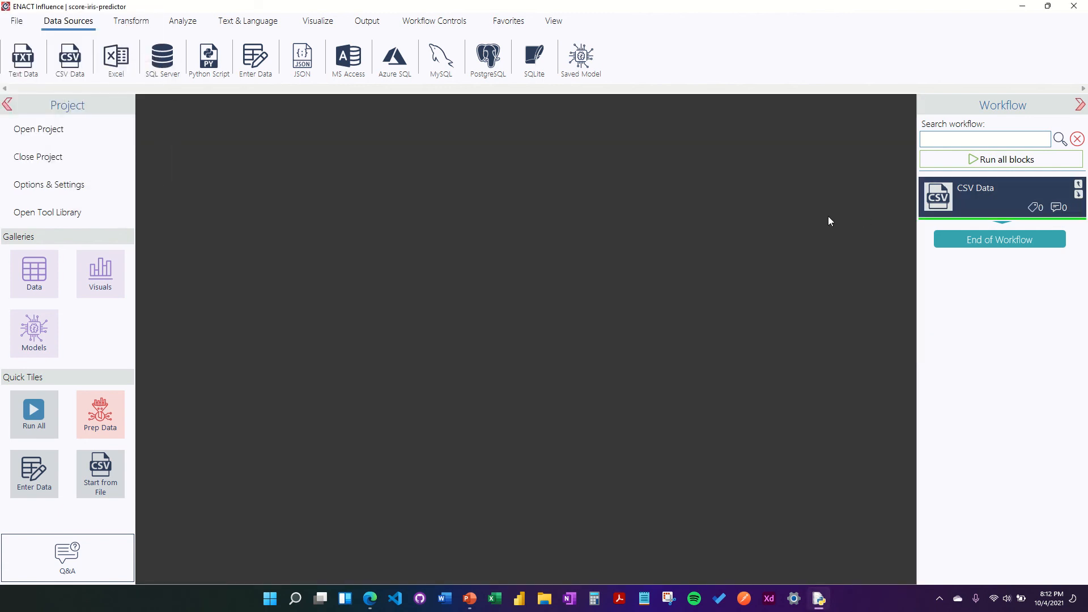
left_click(50, 285)
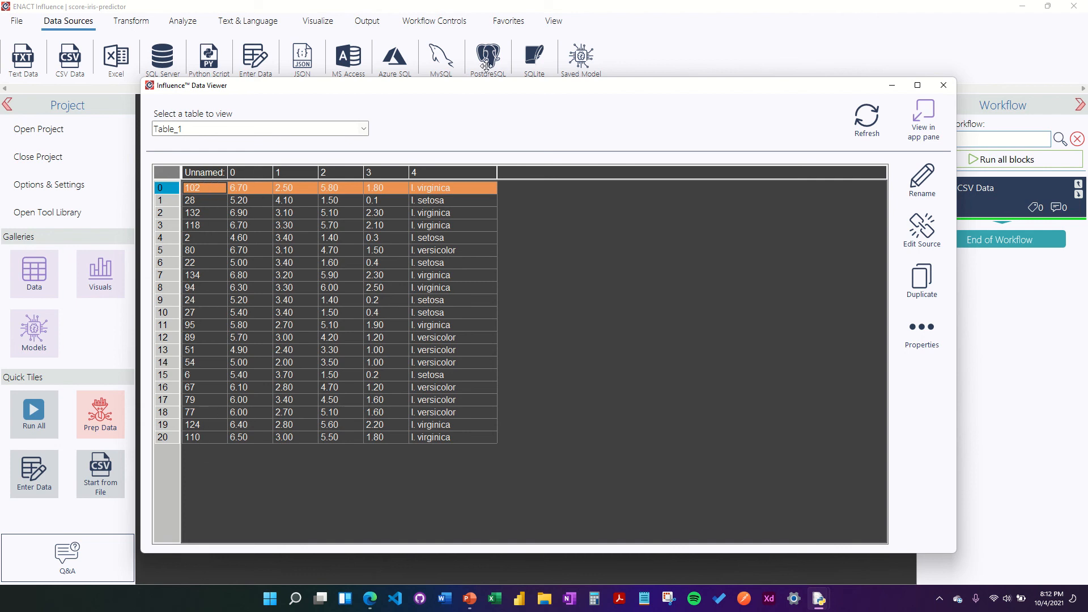
left_click(943, 85)
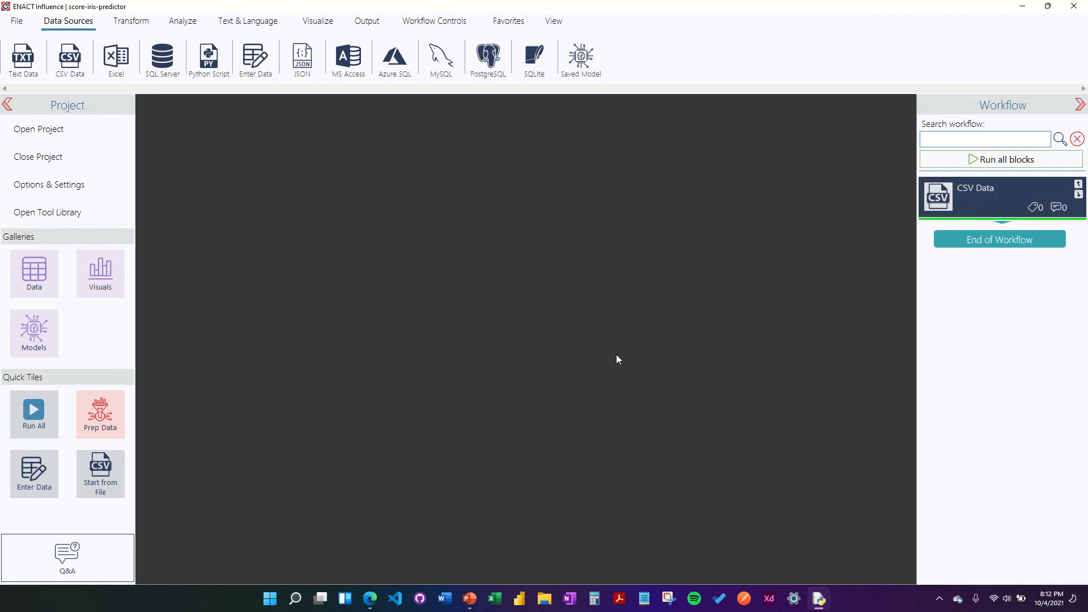
Step: Add a Drop Columns step after CSV Data that removes the Unnamed: 0 column
left_click(131, 21)
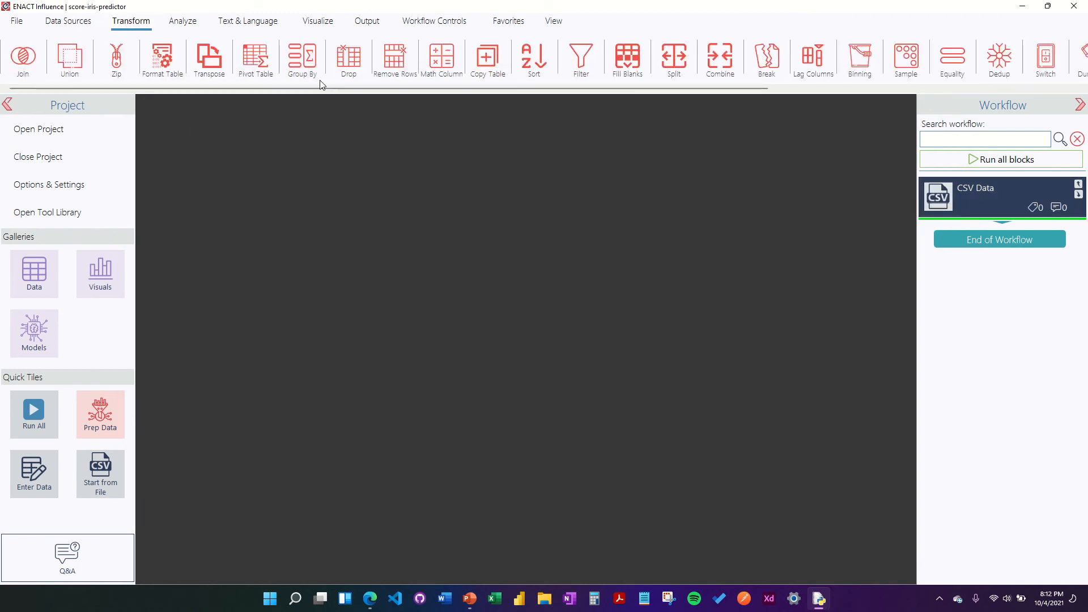
left_click_drag(348, 56, 947, 249)
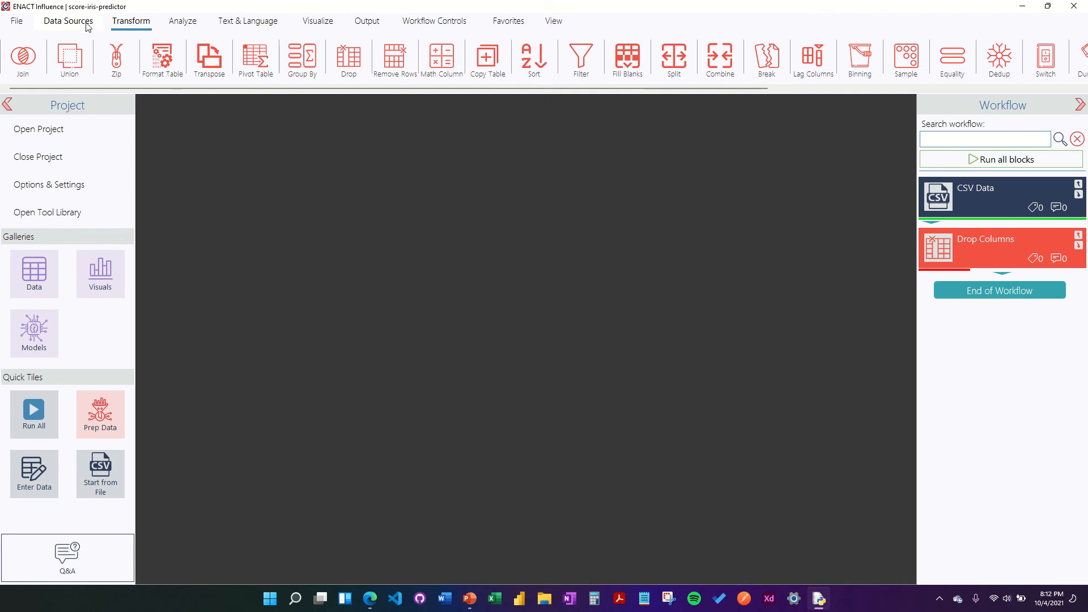
left_click(68, 21)
left_click(939, 249)
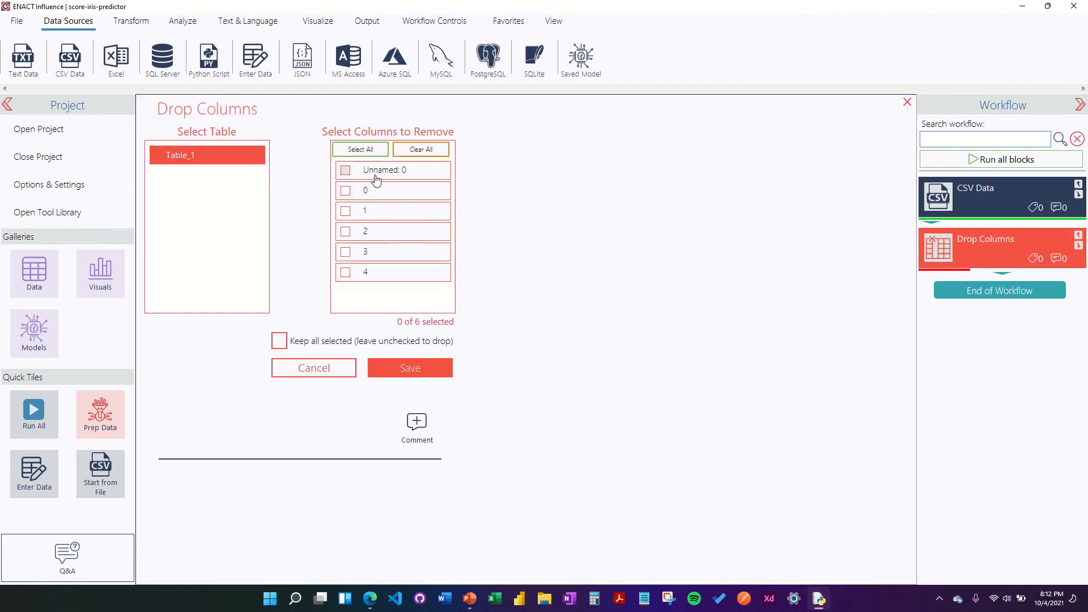
left_click(405, 170)
left_click(439, 371)
Step: Execute Drop Columns, check Table_1 in the Data gallery, and add a Saved Model block
right_click(950, 259)
left_click(839, 260)
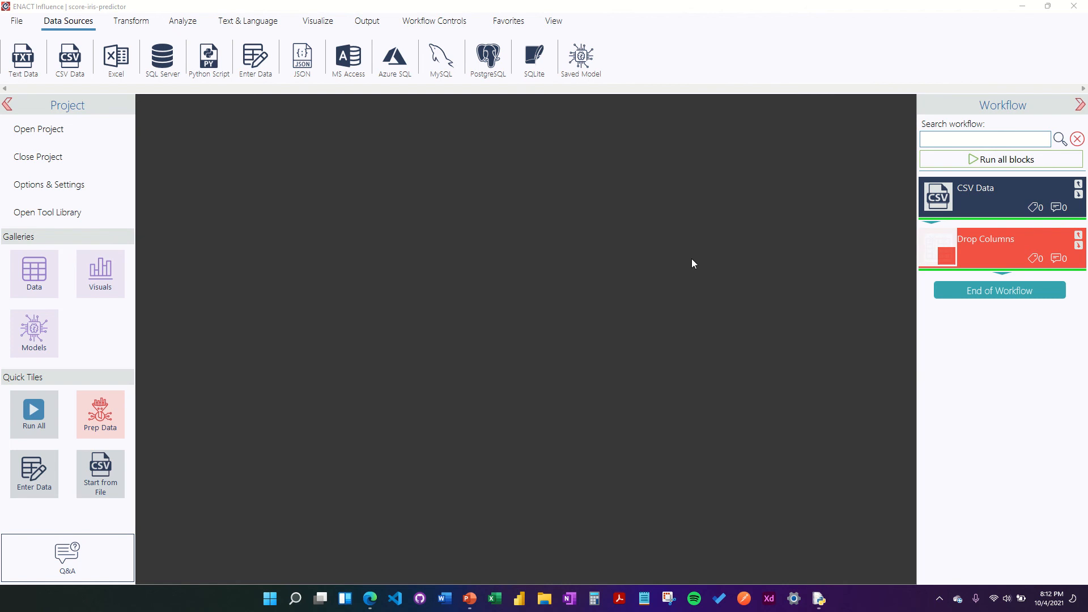
left_click(23, 275)
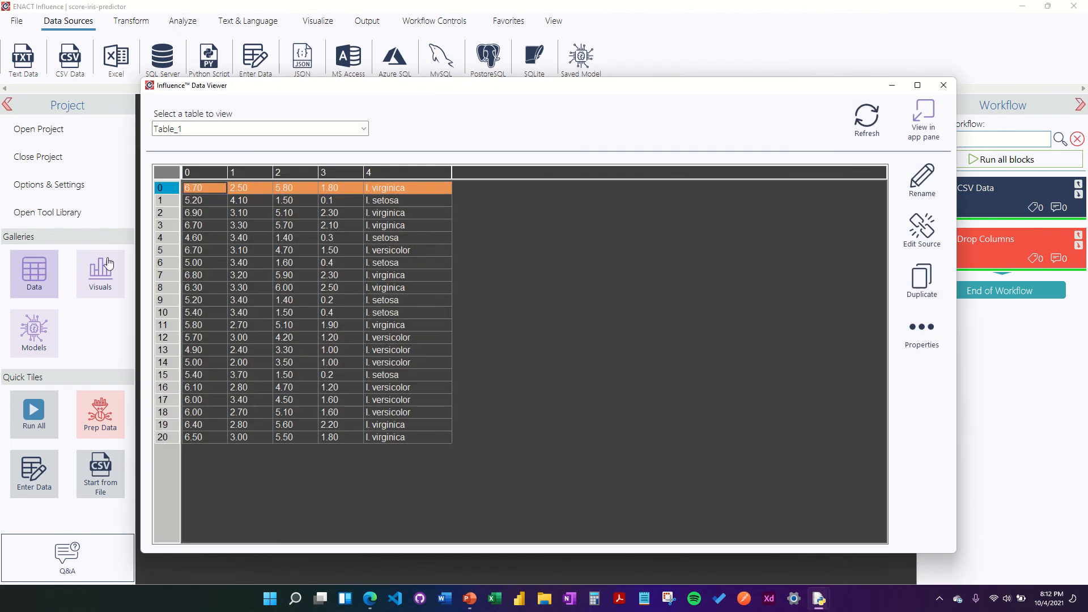
left_click(942, 86)
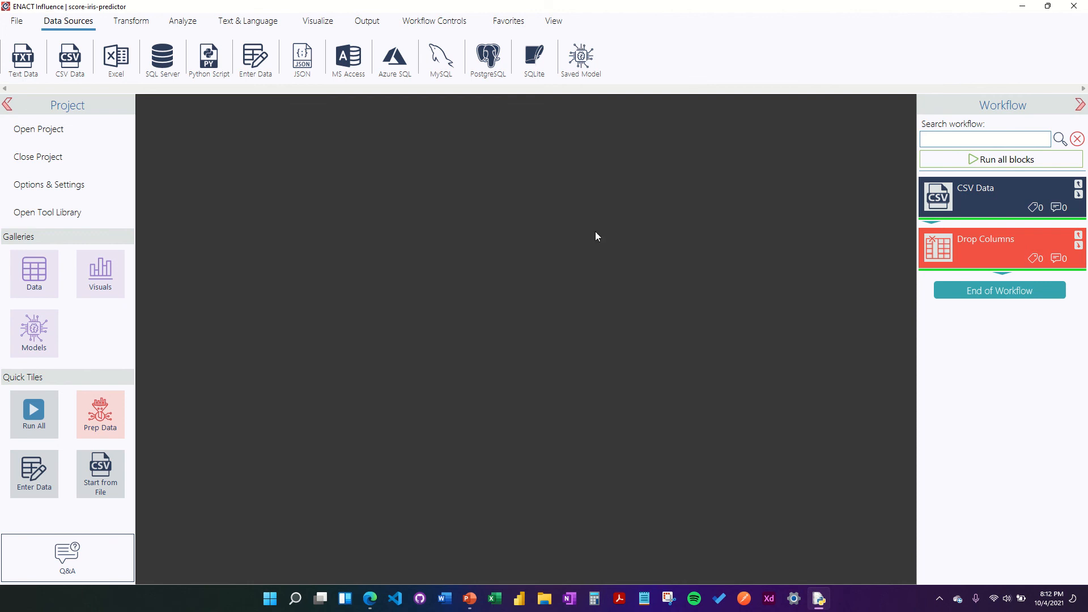
left_click_drag(580, 56, 959, 320)
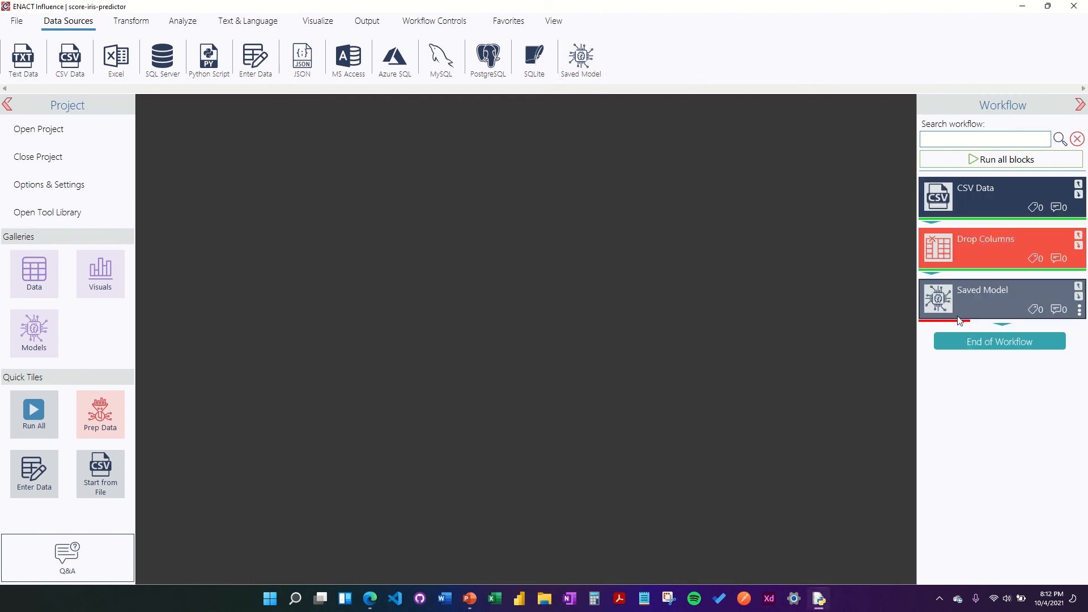
Step: Point the Saved Model step at species-predictor.p on the Desktop and save it
left_click(937, 299)
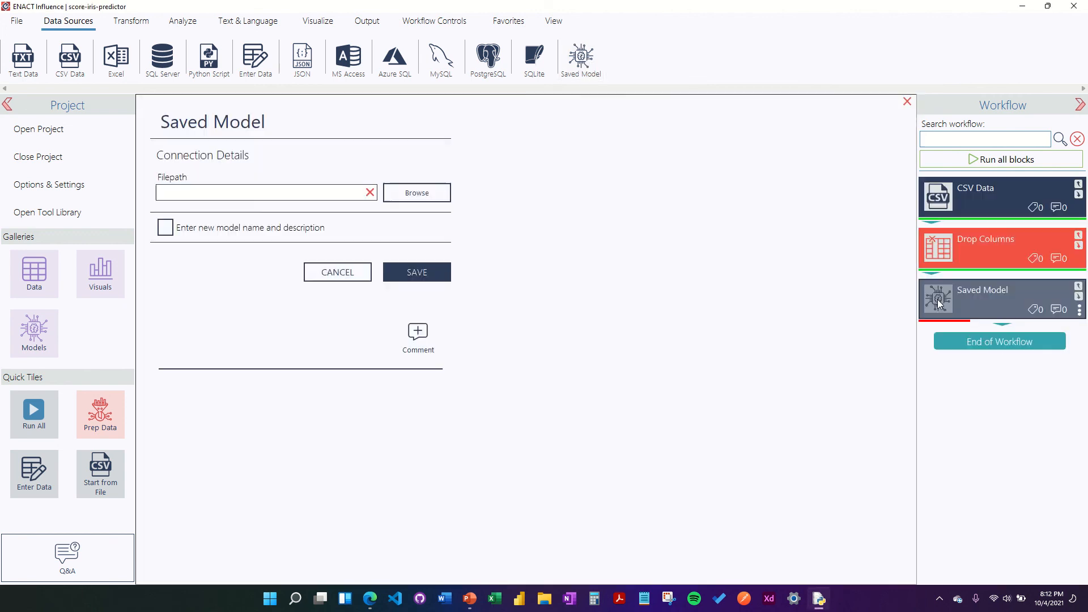
left_click(446, 200)
left_click(425, 211)
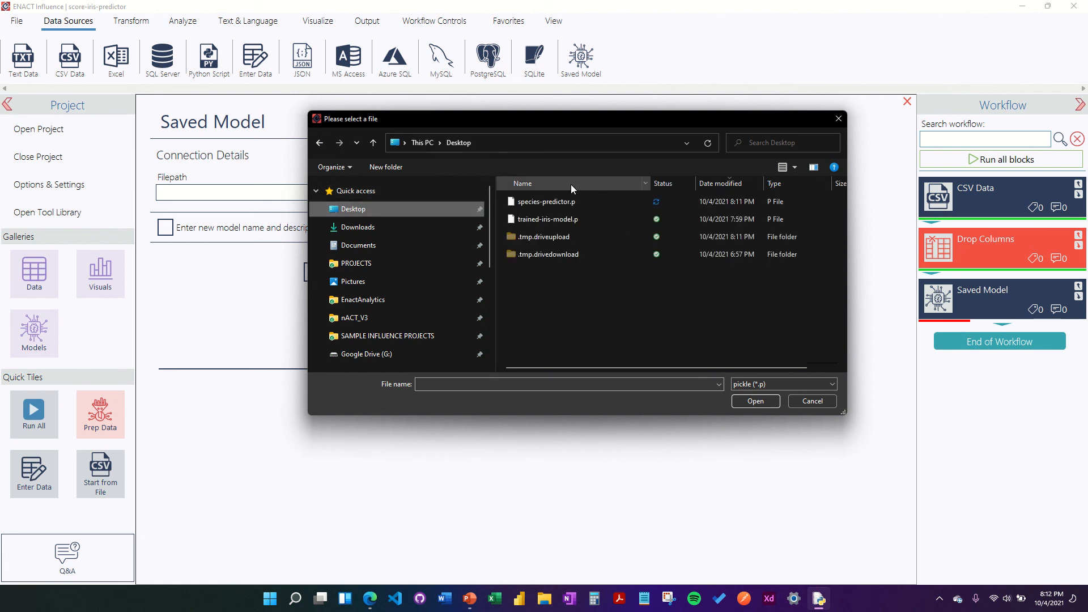
left_click(564, 201)
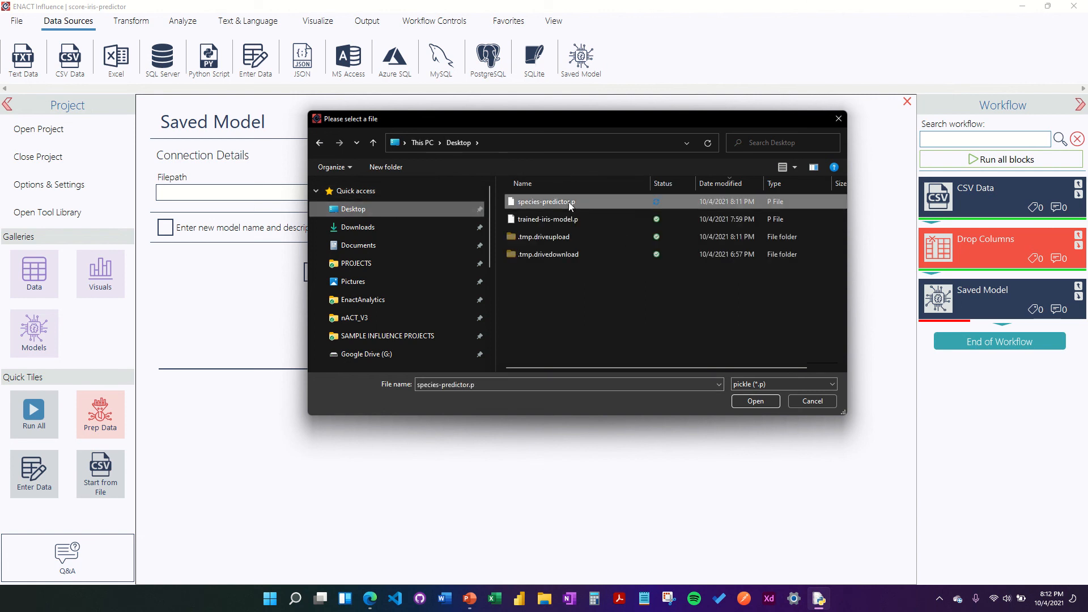
left_click(759, 402)
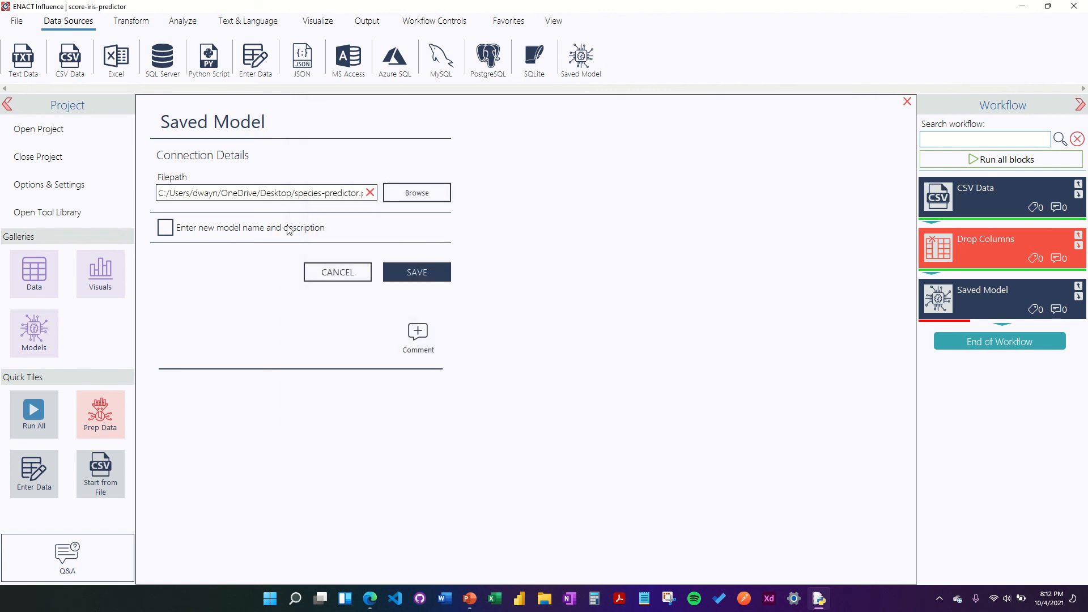
left_click(417, 271)
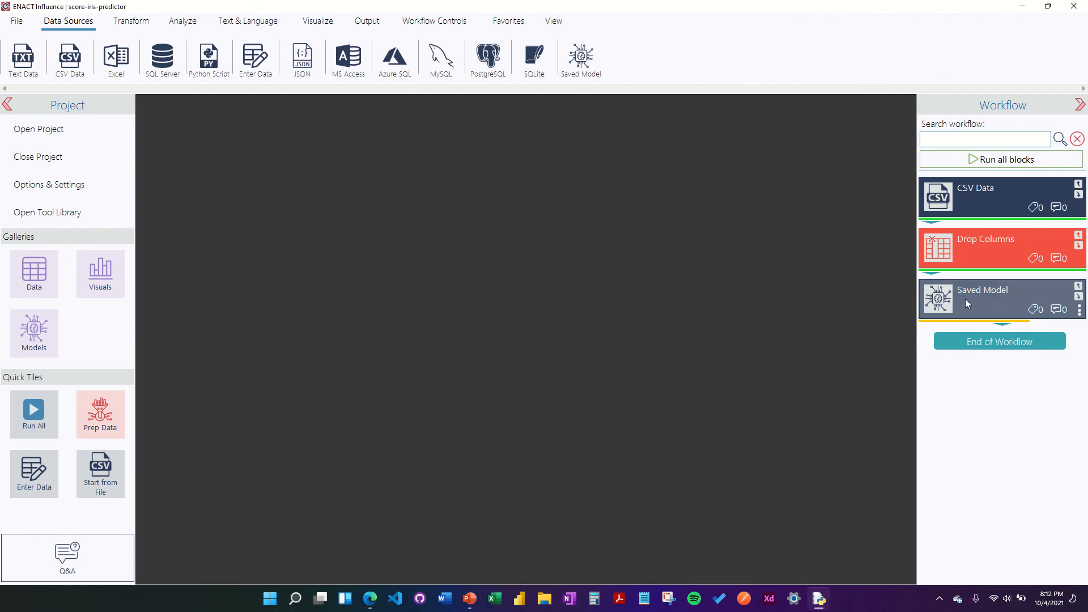
Step: Execute the Saved Model step and open the project models gallery
right_click(964, 298)
left_click(868, 309)
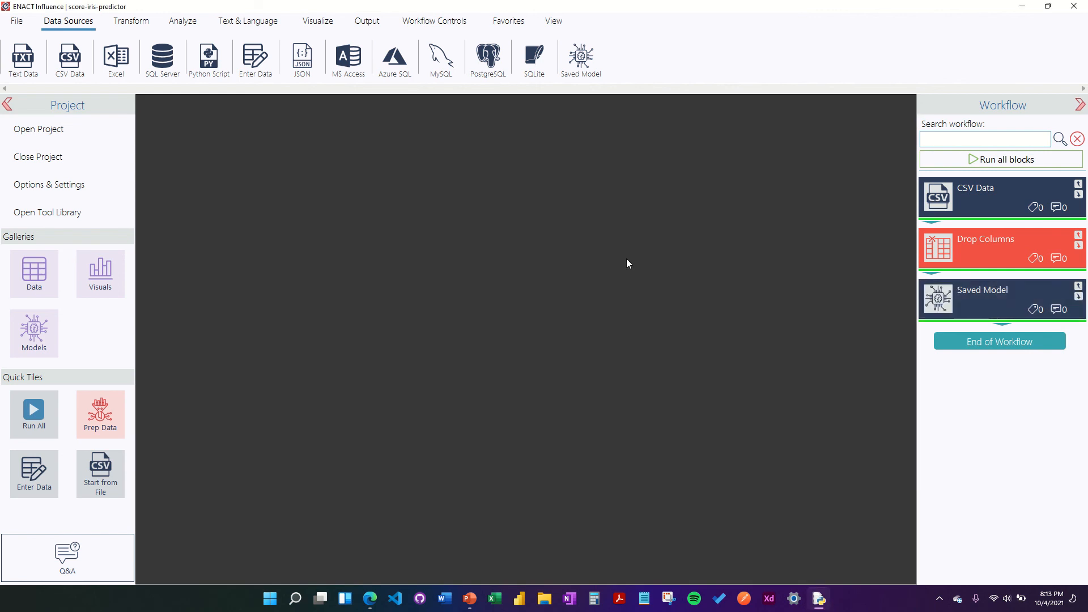
left_click(39, 347)
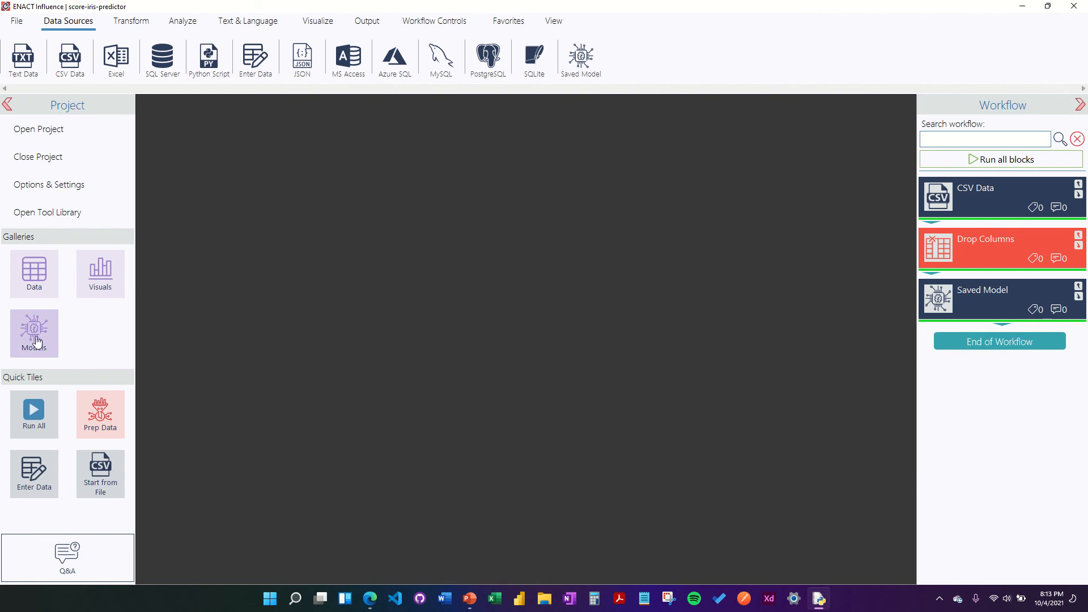
left_click(209, 237)
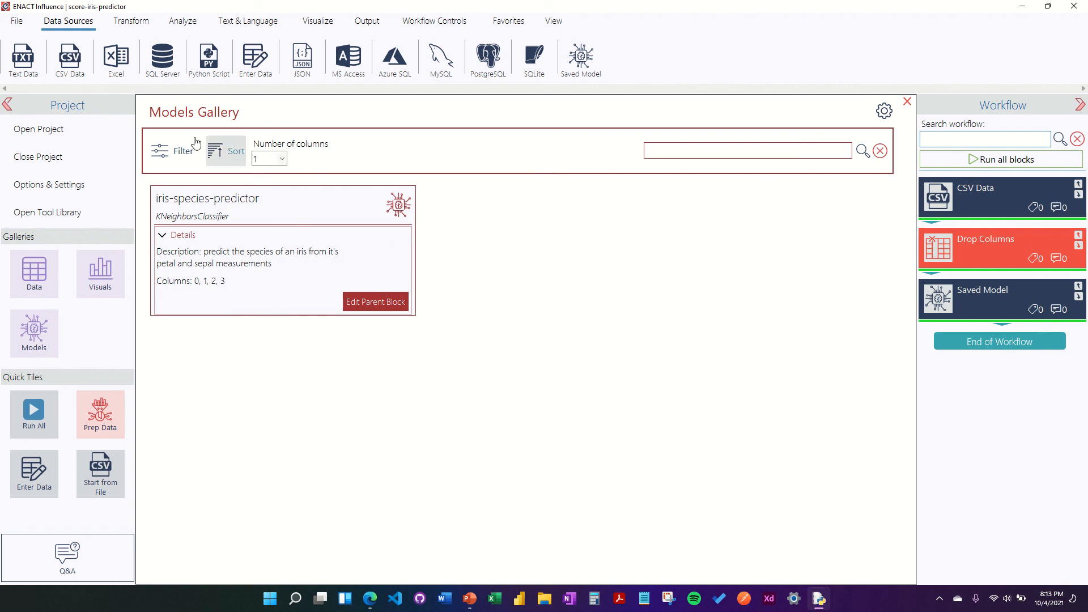
left_click(178, 149)
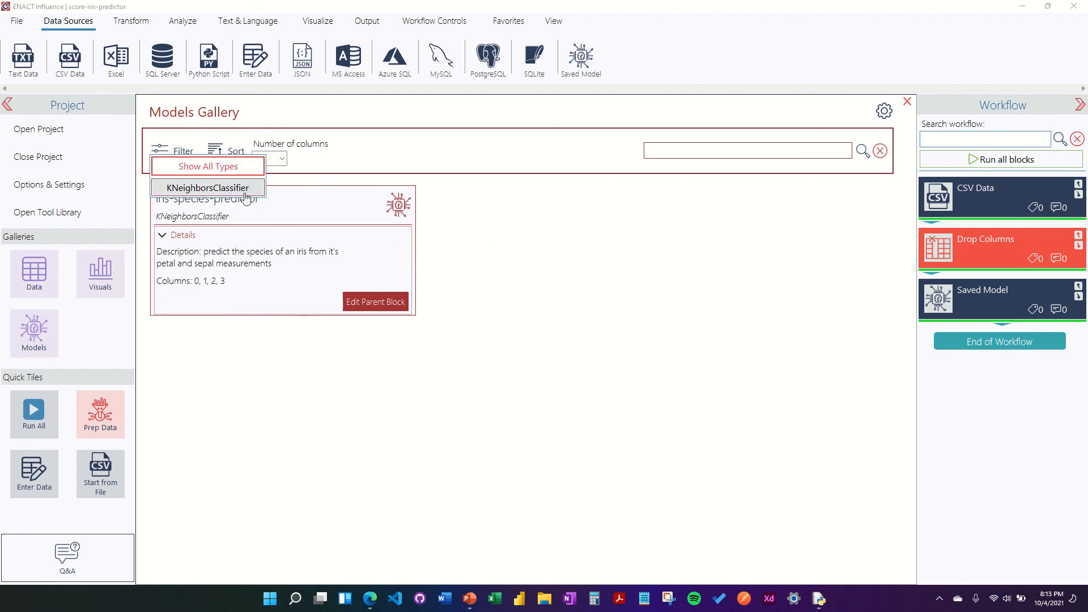
left_click(227, 150)
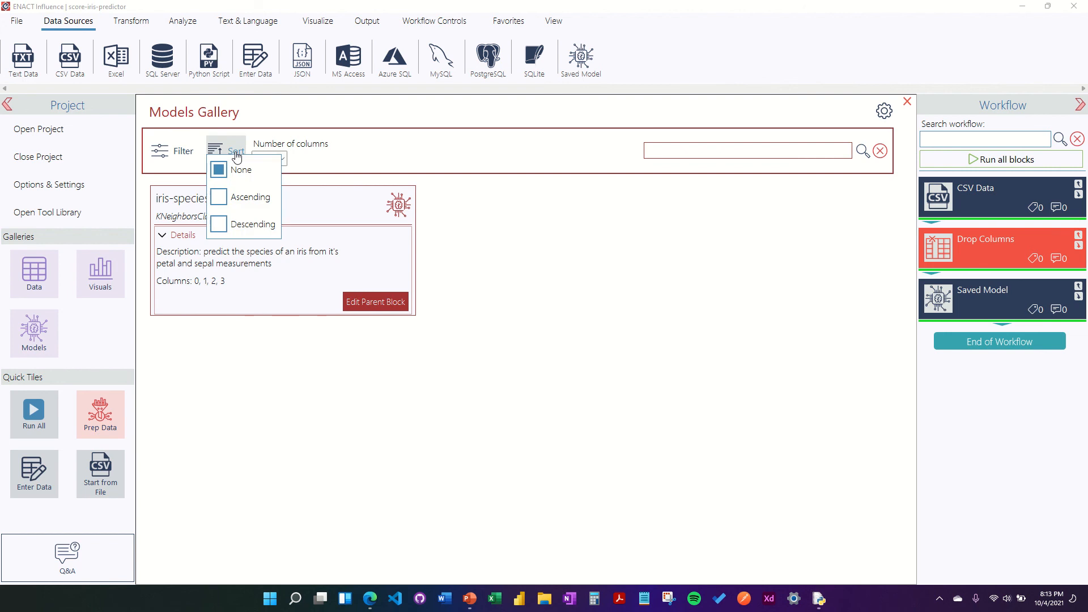
left_click(579, 235)
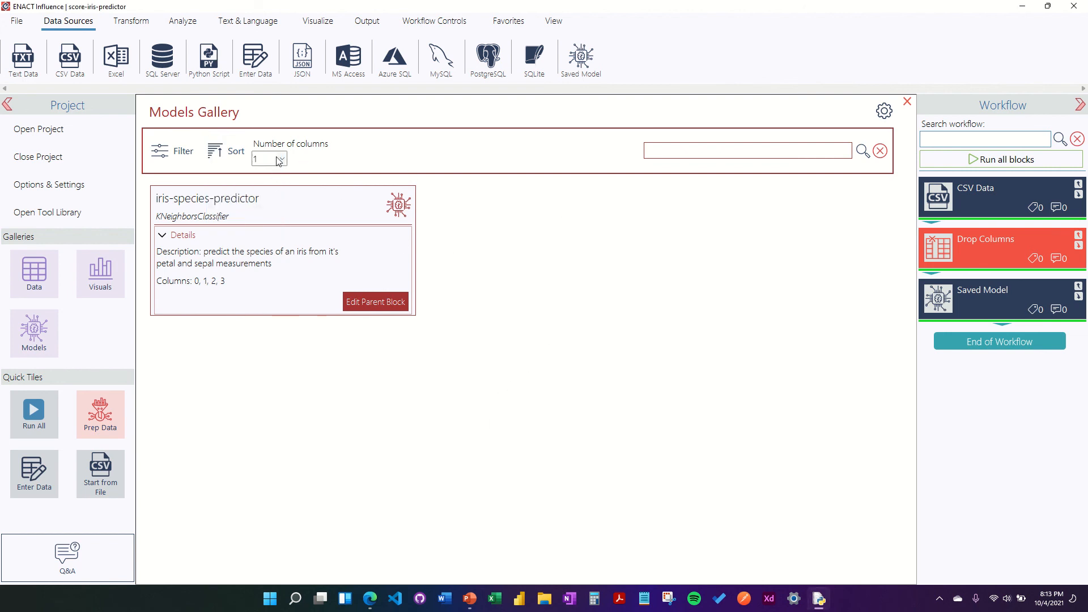
left_click(907, 102)
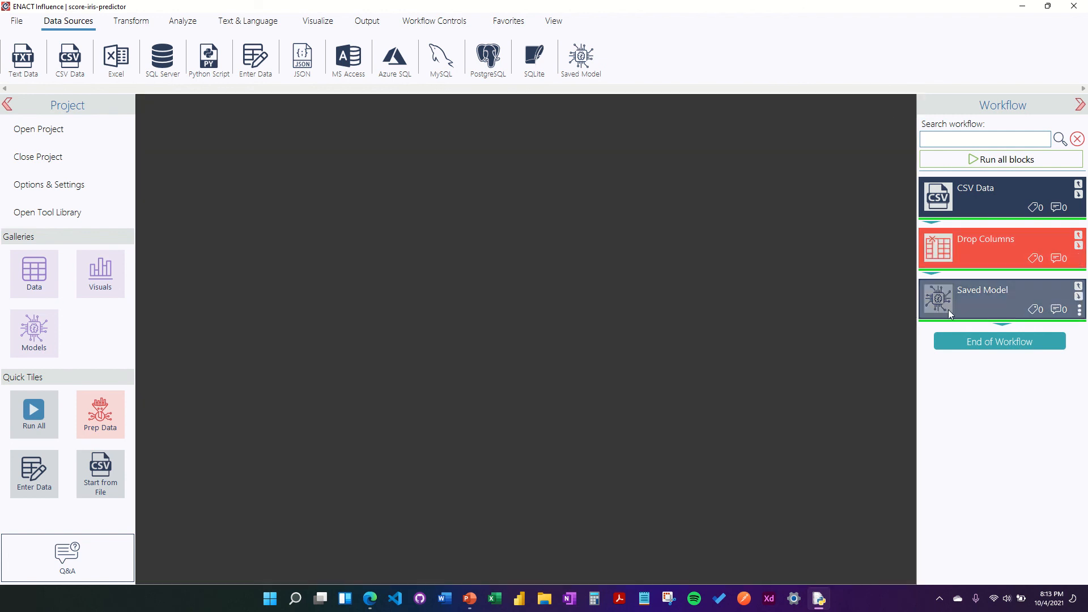
Step: Add a K-Nearest Classifier block after Saved Model, set to use the existing trained model
left_click(189, 16)
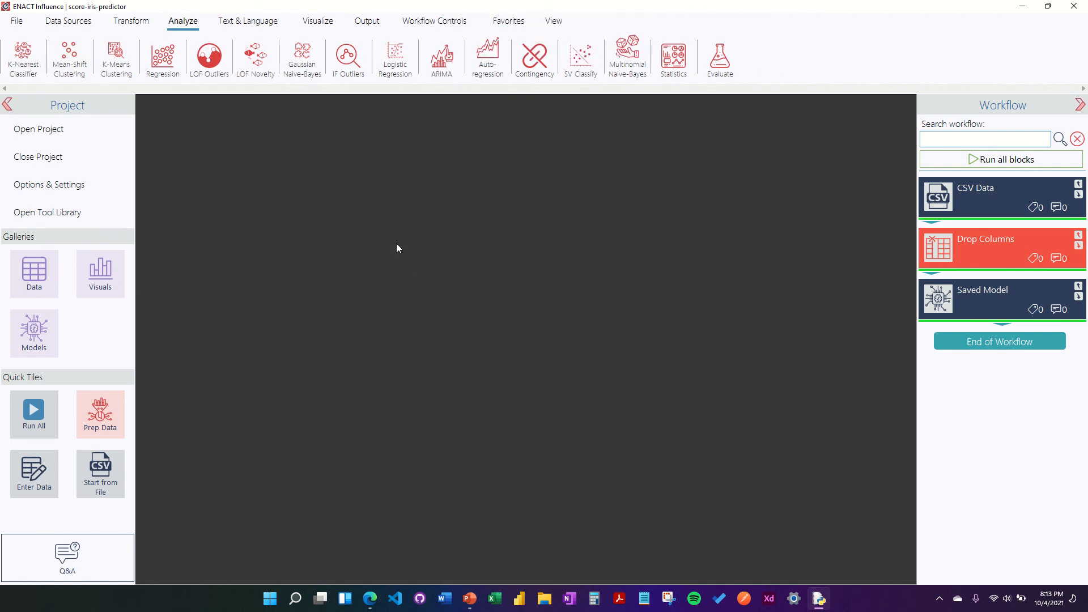
left_click_drag(31, 71, 933, 355)
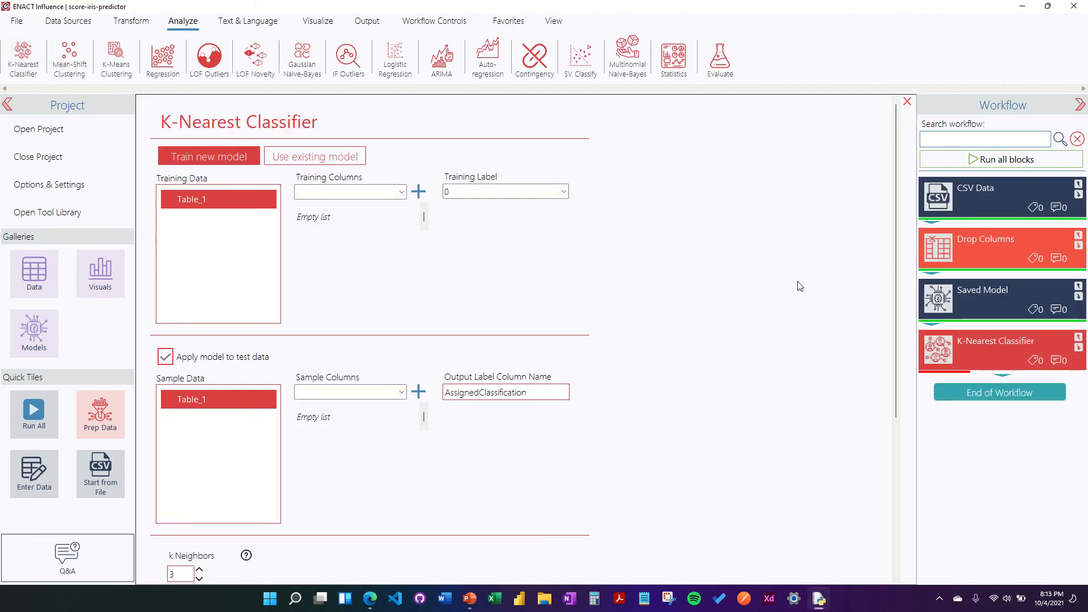
left_click(326, 161)
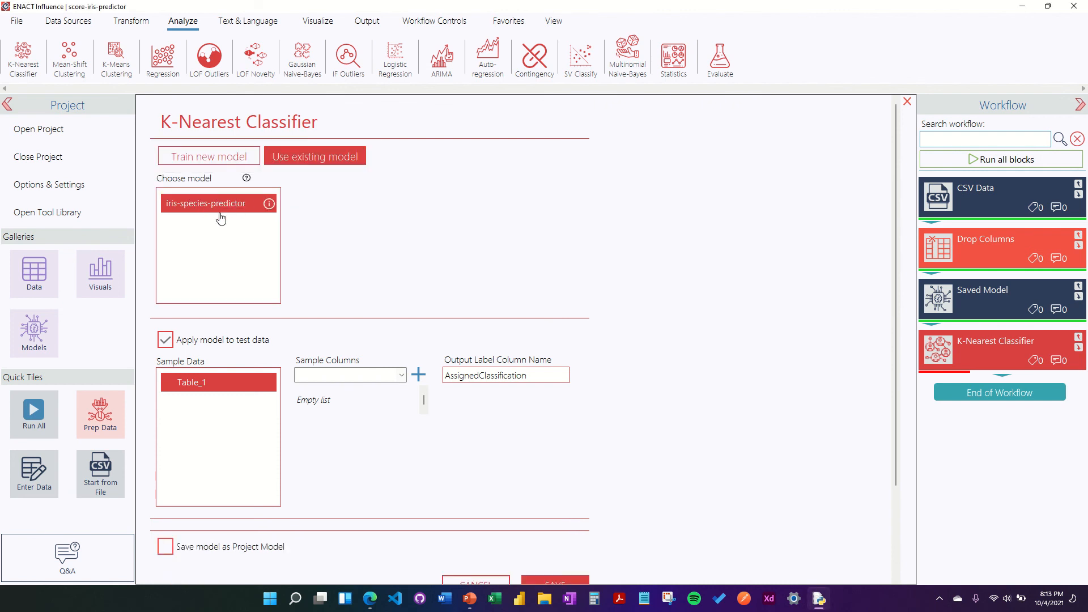
scroll(754, 334, "down", 4)
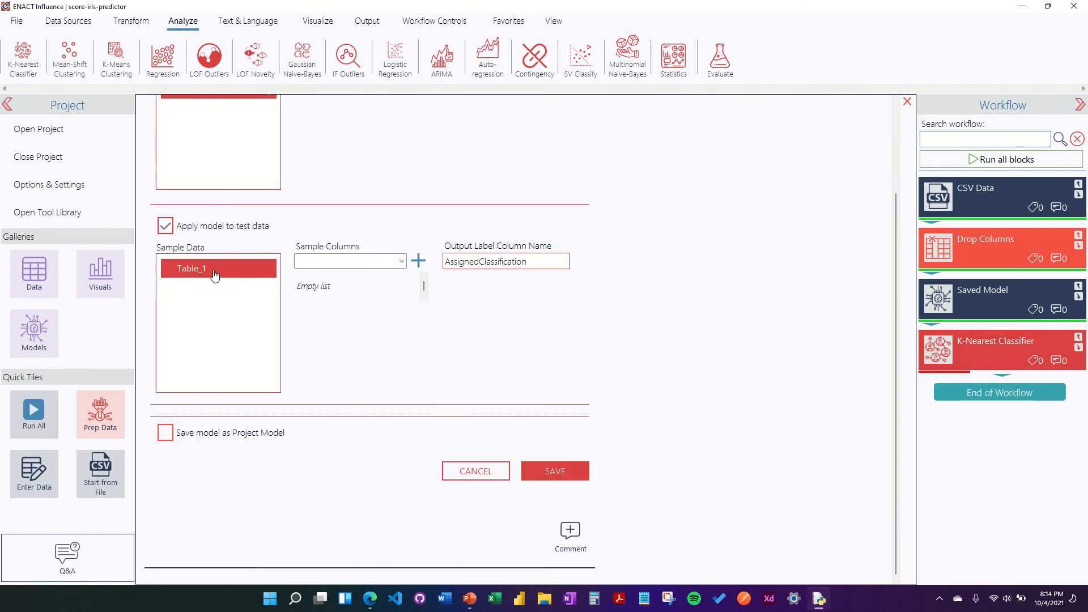
Step: Select Table_1 columns 0, 1, 2 and 3 as the classifier's sample columns
left_click(402, 261)
left_click(379, 274)
left_click(418, 261)
left_click(402, 261)
left_click(389, 283)
left_click(418, 260)
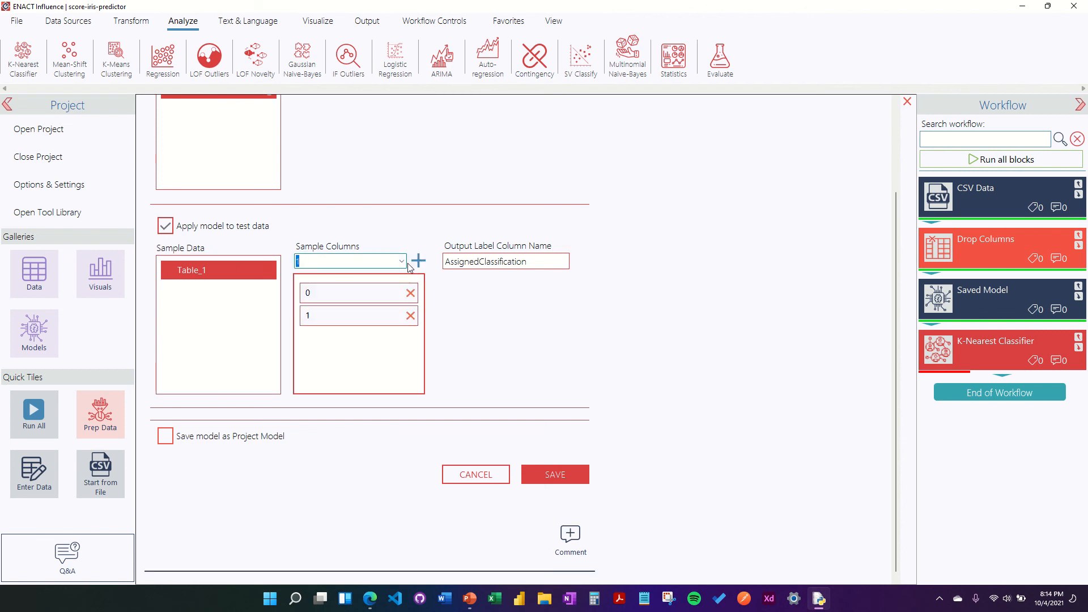
left_click(401, 261)
left_click(374, 292)
left_click(418, 260)
left_click(401, 261)
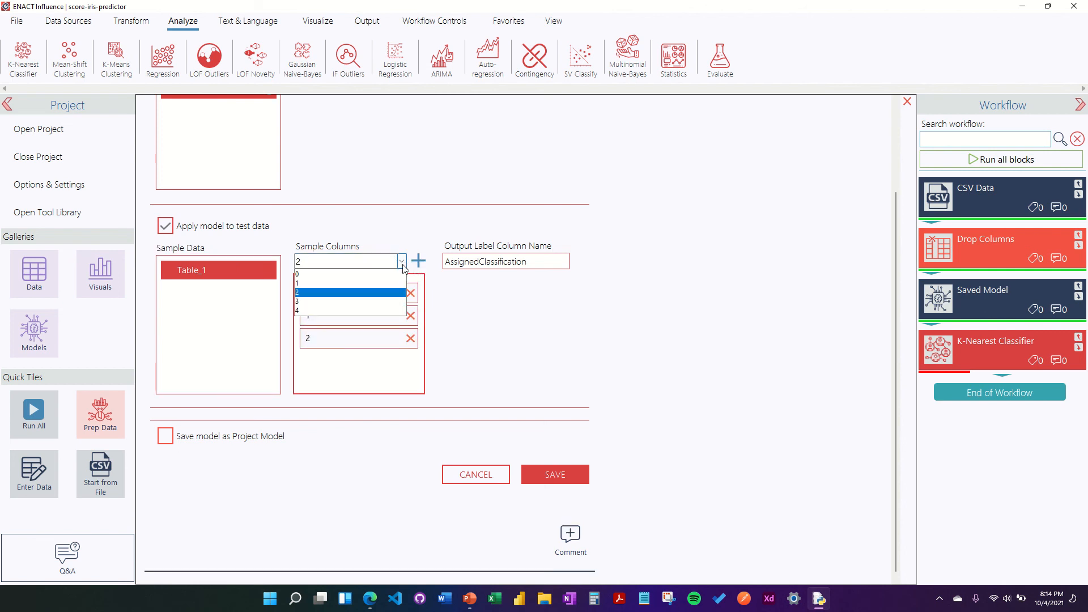
left_click(373, 301)
left_click(418, 261)
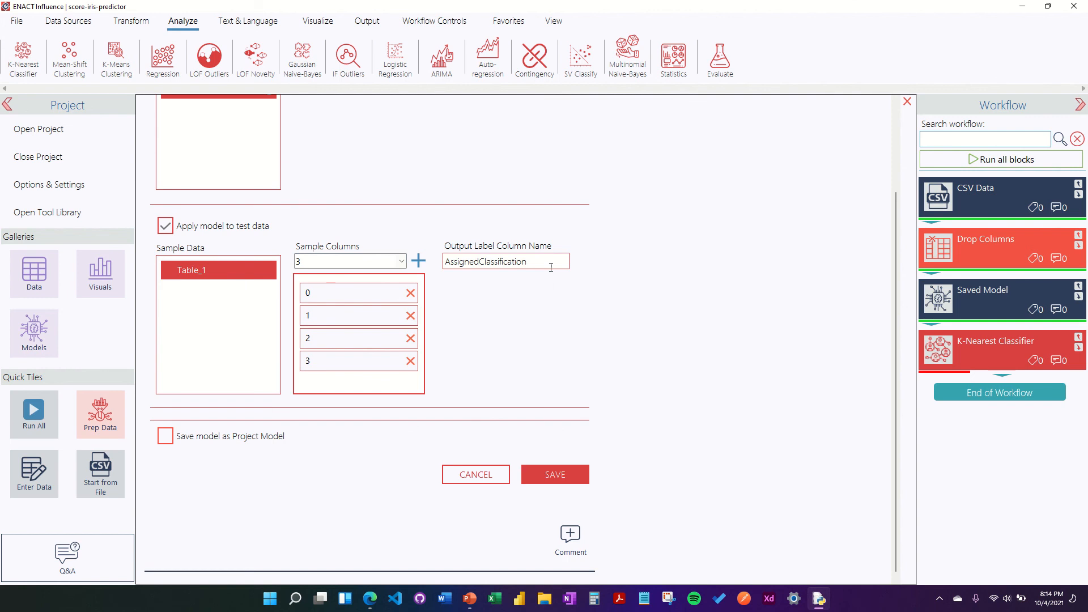
Step: Name the output label column 'predicted species' and save the classifier settings
key("Tab")
type("pred")
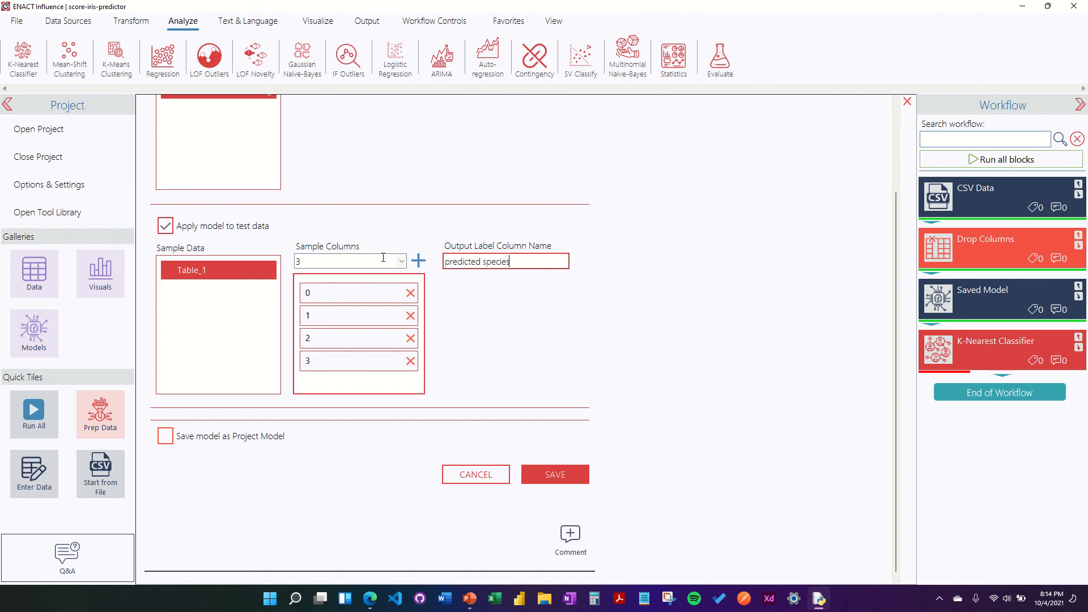
left_click(580, 479)
scroll(799, 344, "down", 1)
left_click(564, 471)
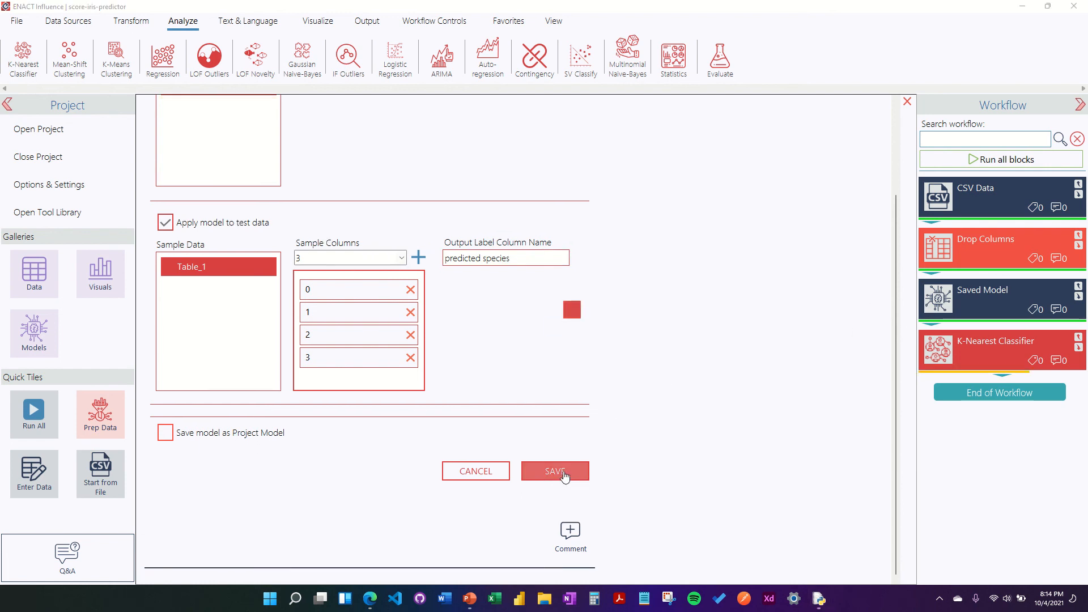
Step: Execute the K-Nearest Classifier and save the project over Desktop model-scoring-flow.txt
right_click(953, 336)
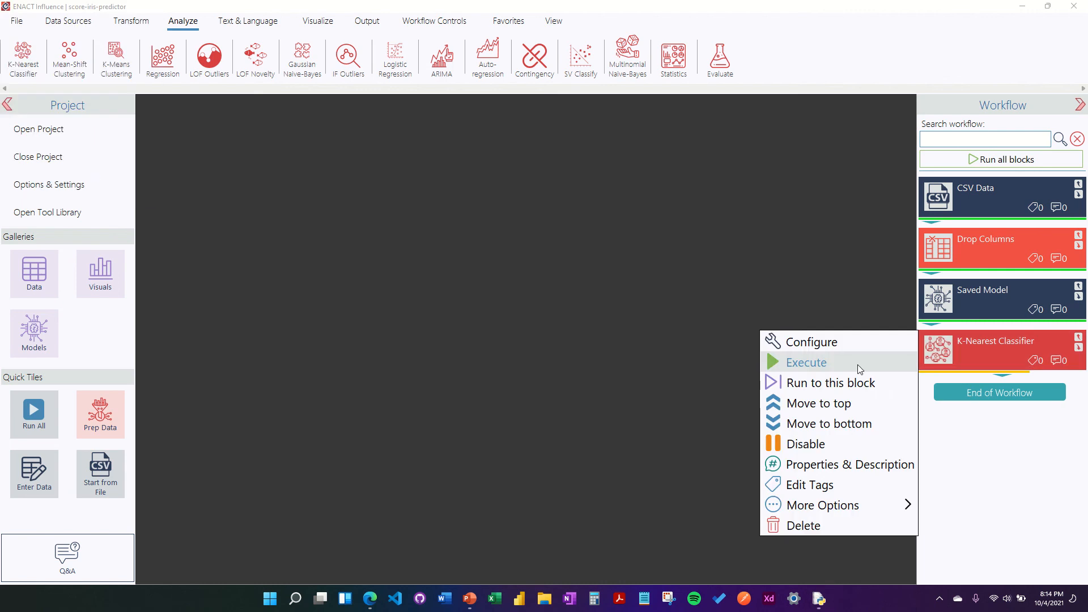
left_click(858, 365)
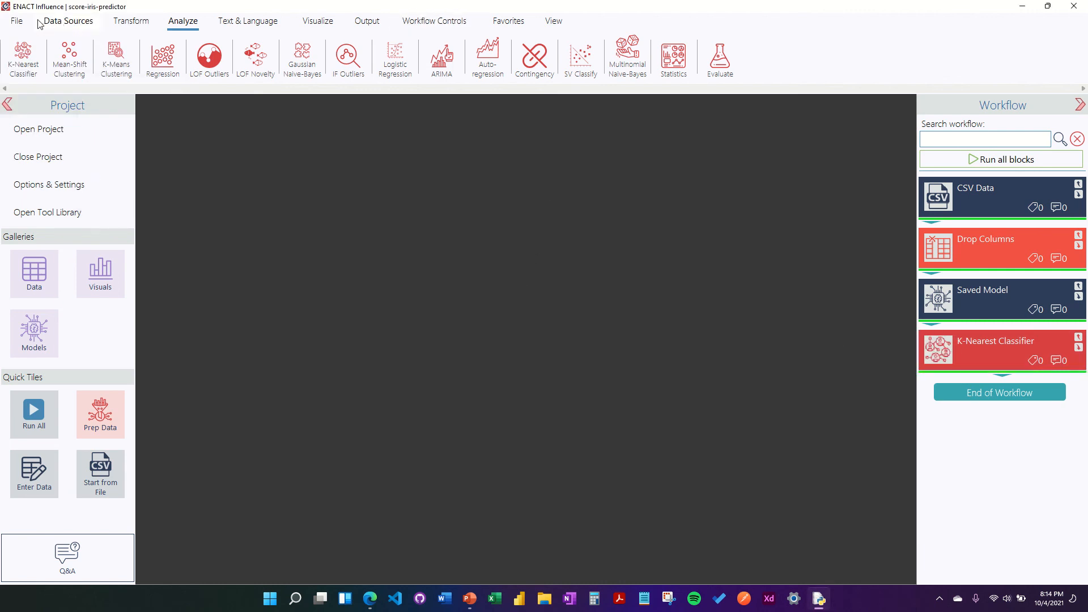
left_click(17, 21)
left_click(116, 56)
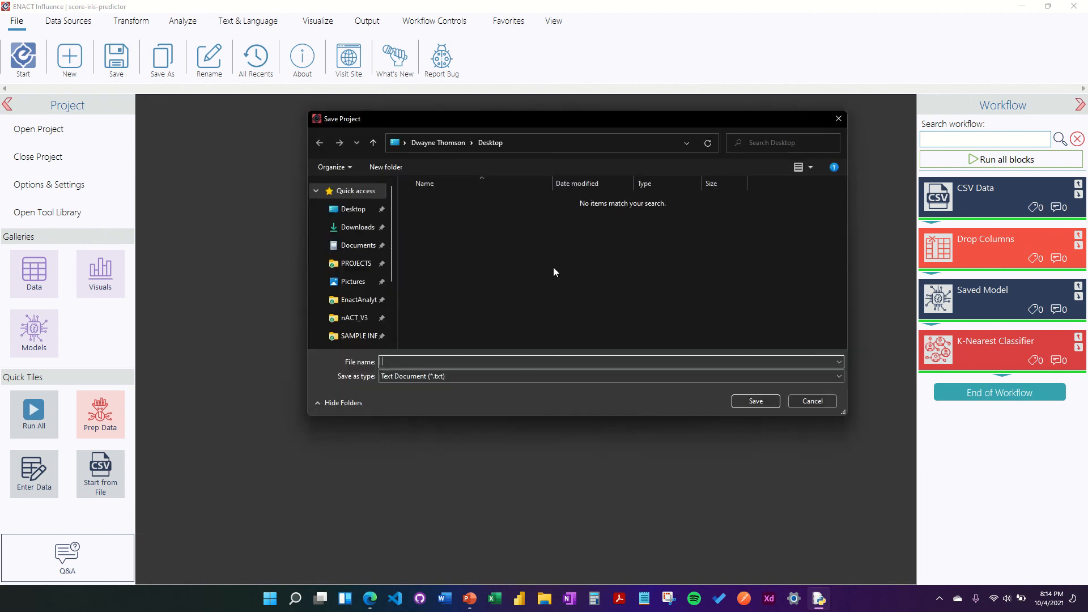
left_click(369, 215)
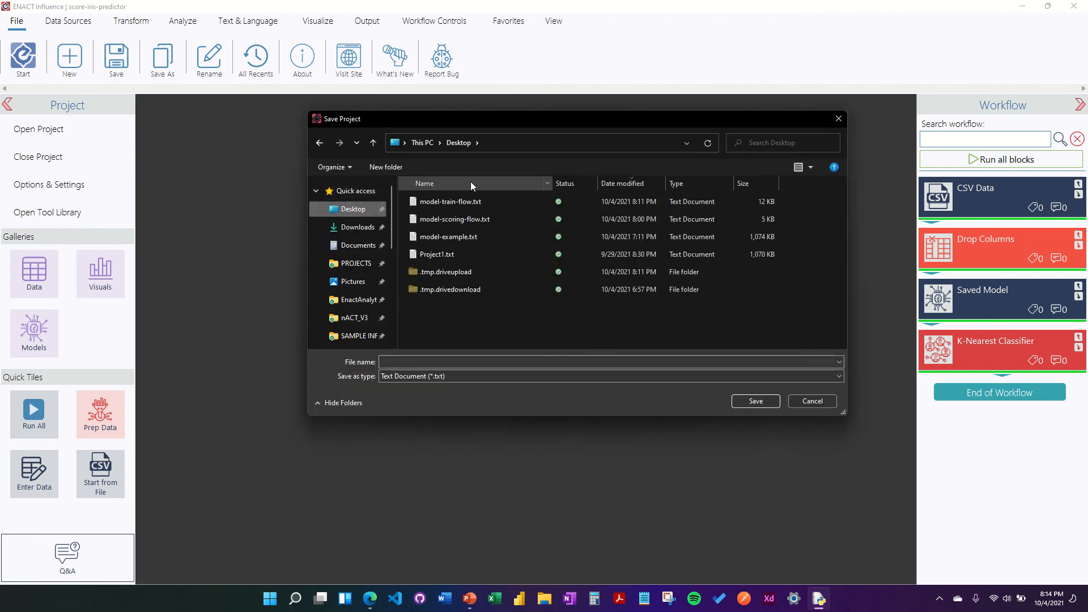
left_click(481, 223)
left_click(755, 401)
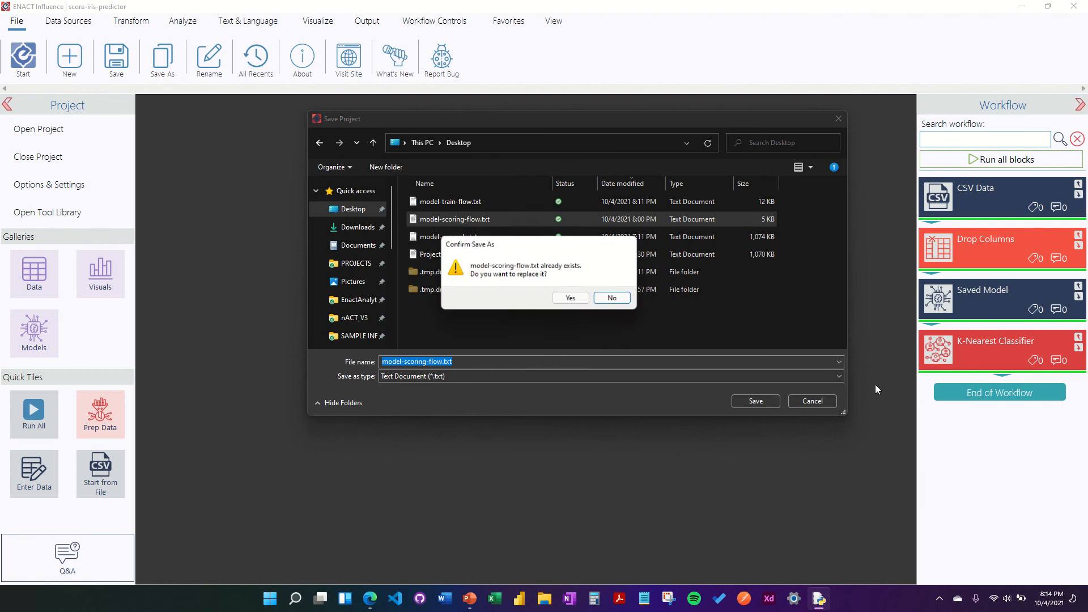
left_click(569, 298)
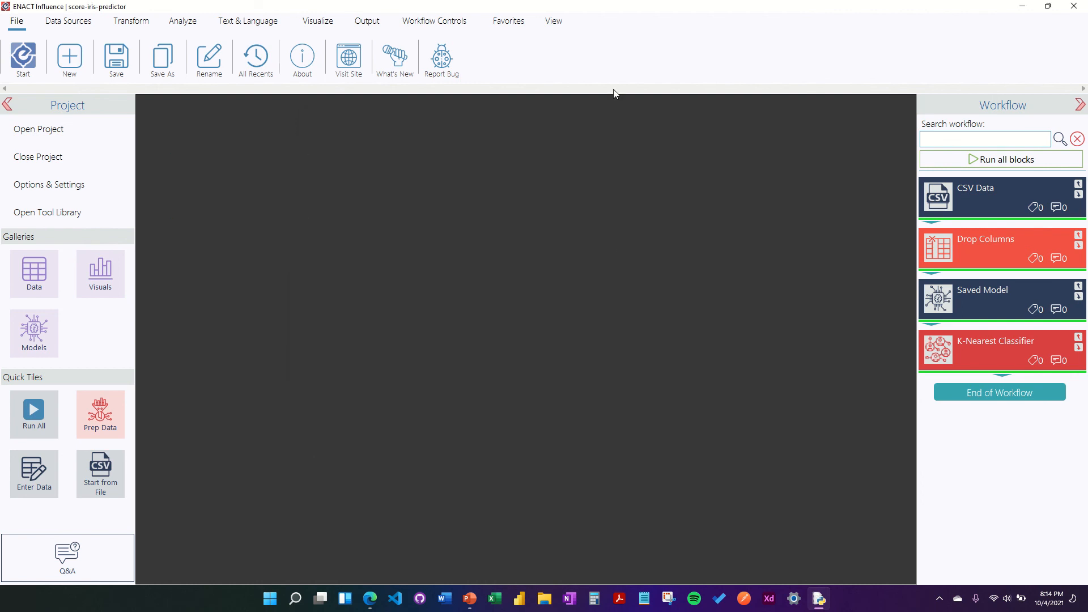
left_click(553, 23)
left_click(21, 61)
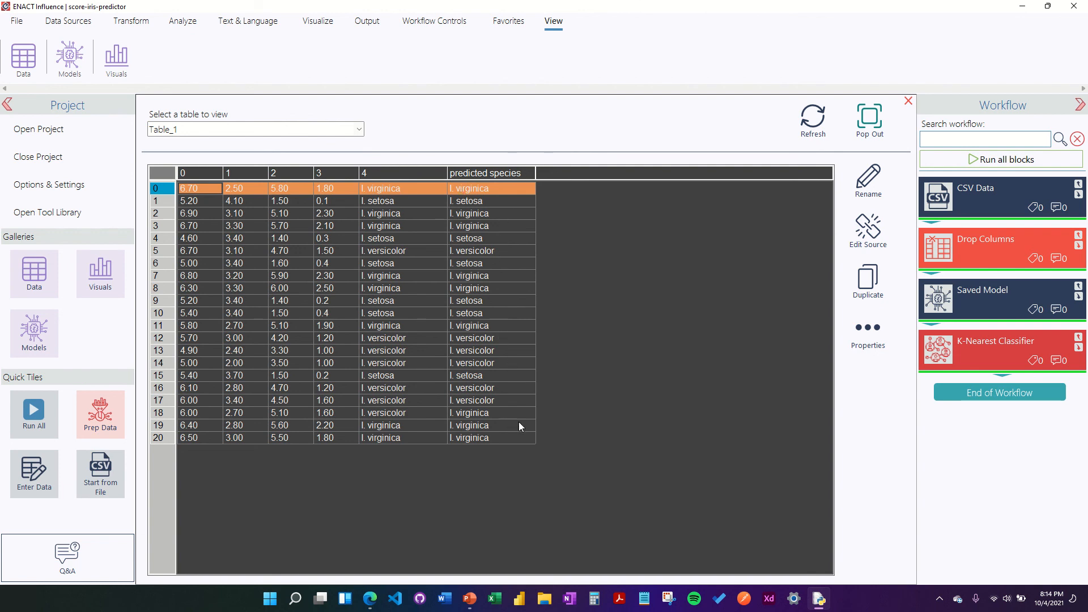
left_click(908, 99)
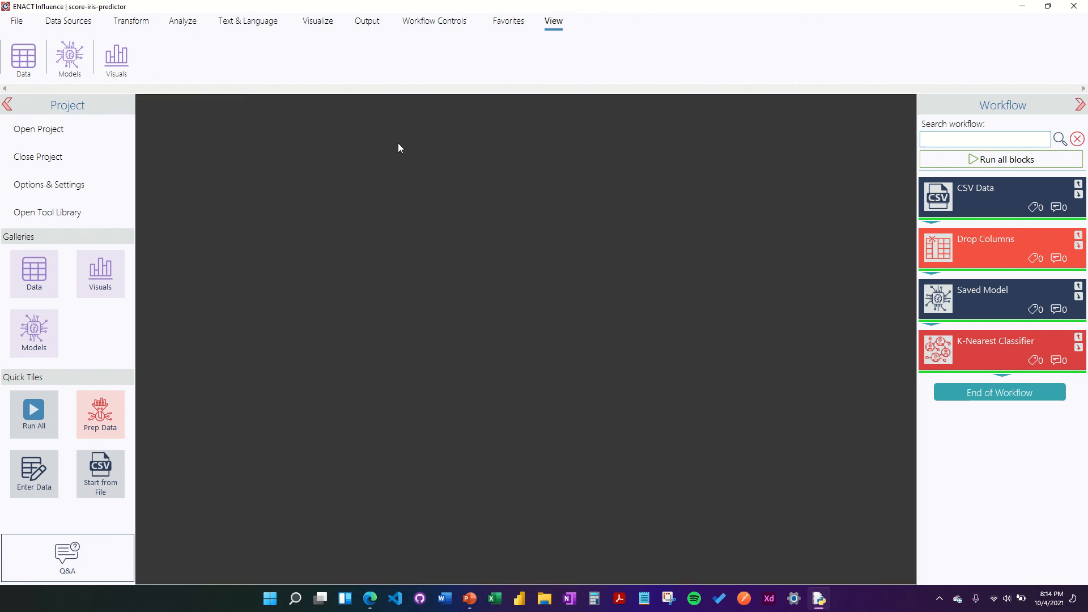
left_click(182, 21)
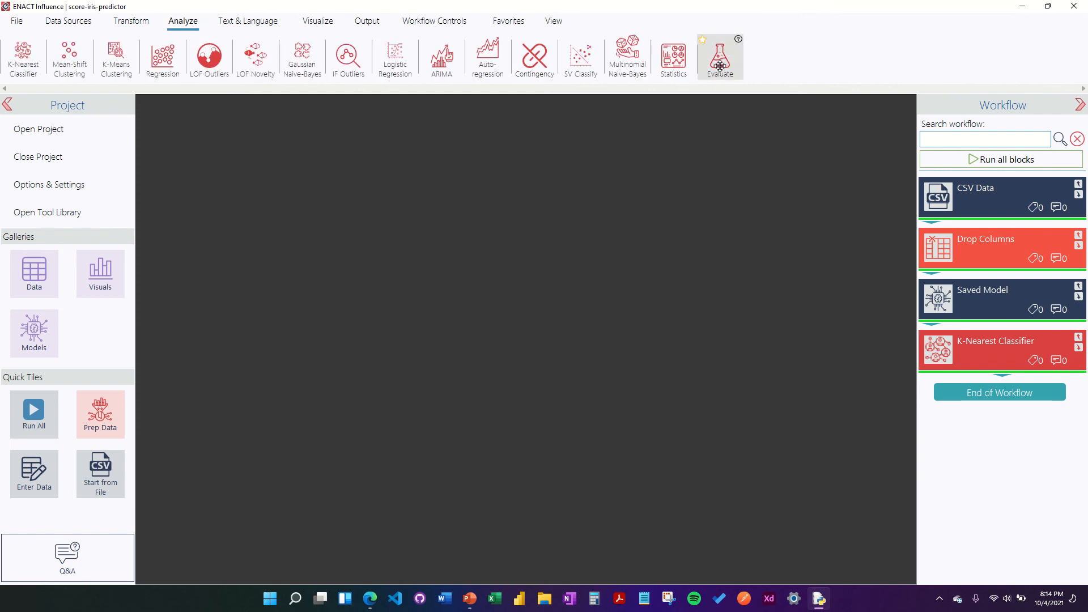
Step: Add an Evaluate Model block on Table_1 with actual column 4 and predicted column 'predicted species'
left_click_drag(720, 66, 940, 406)
left_click(940, 403)
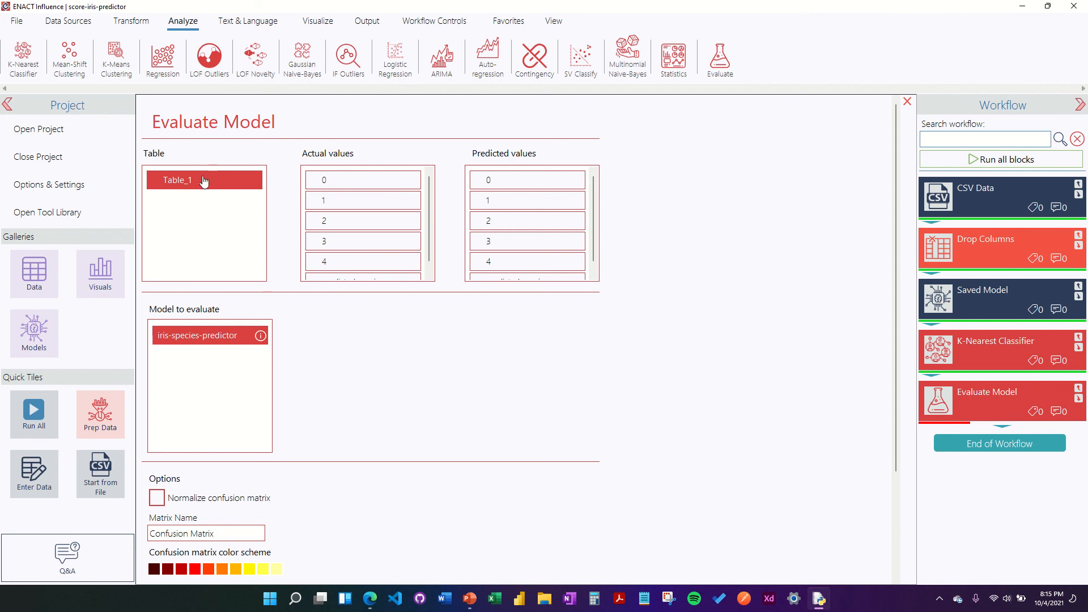
scroll(316, 216, "down", 1)
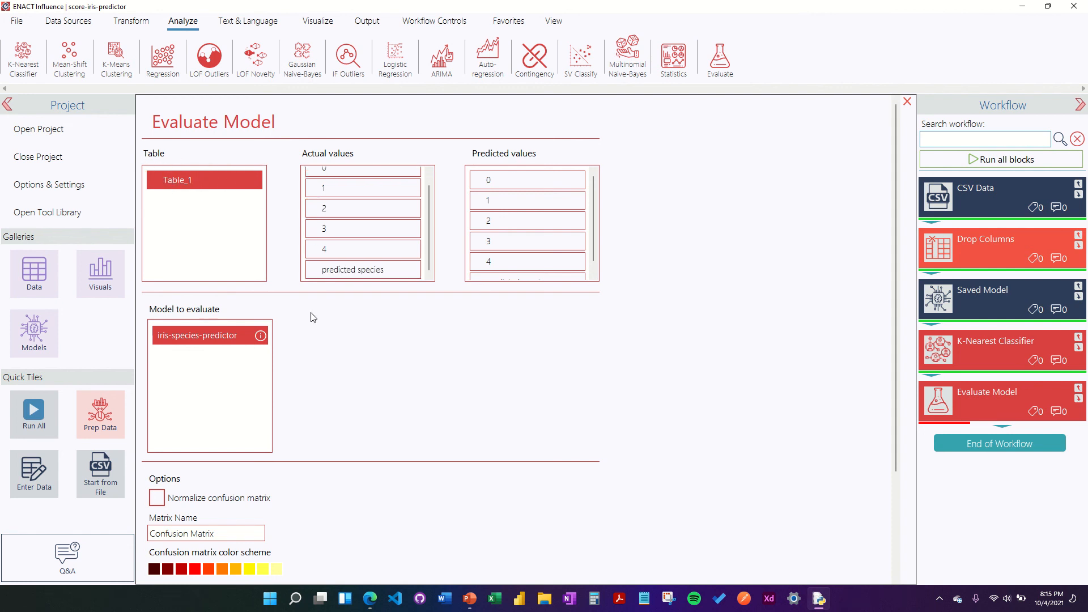
left_click(320, 250)
scroll(529, 190, "down", 1)
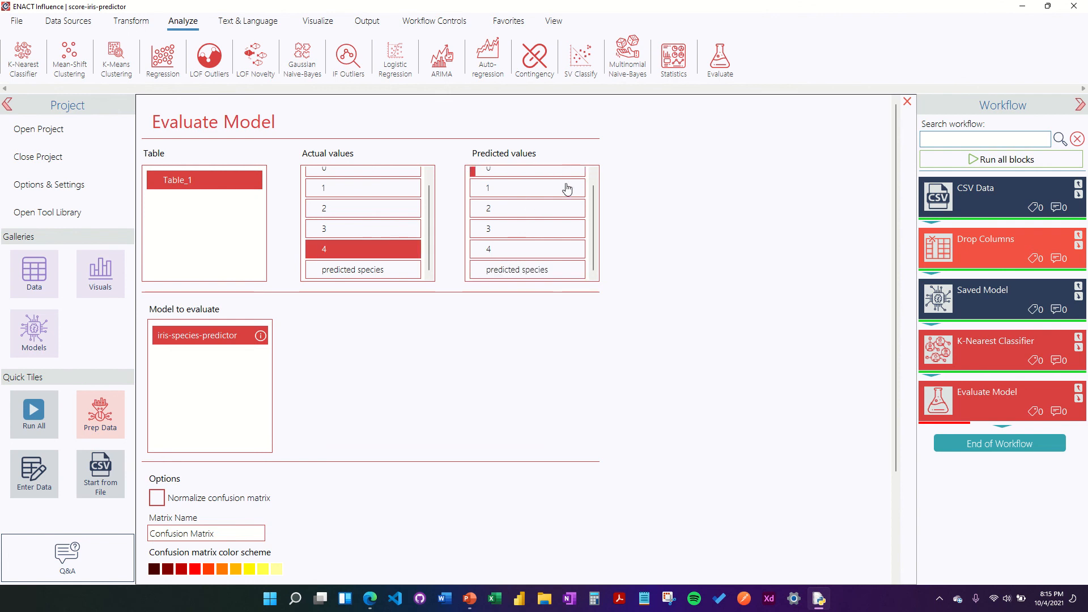
left_click(536, 274)
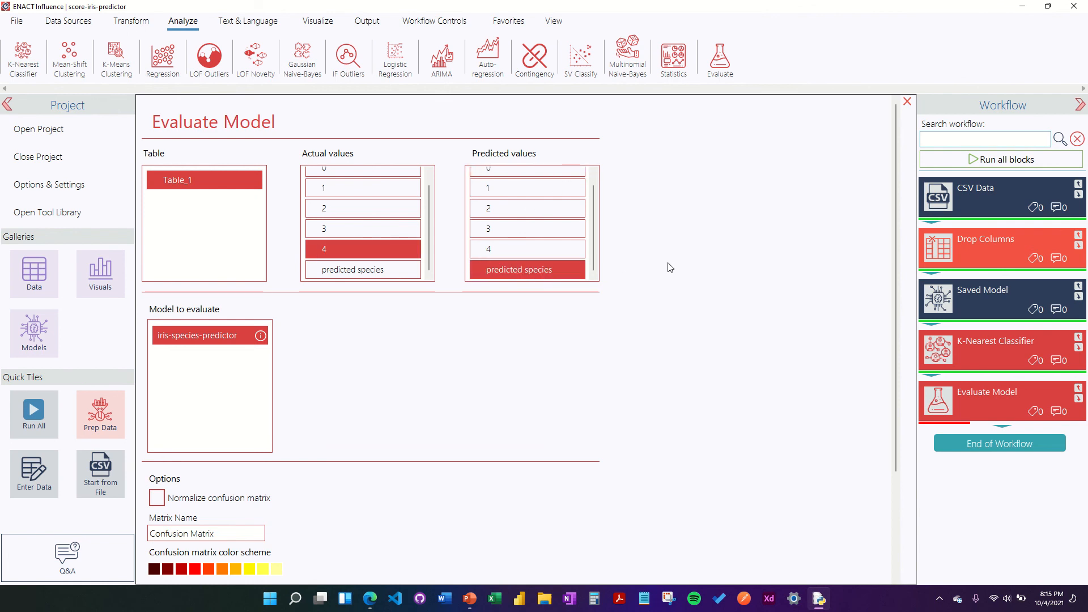
Step: Choose the peach-to-dark-purple confusion matrix scheme, save, and execute the Evaluate Model block
scroll(793, 346, "down", 2)
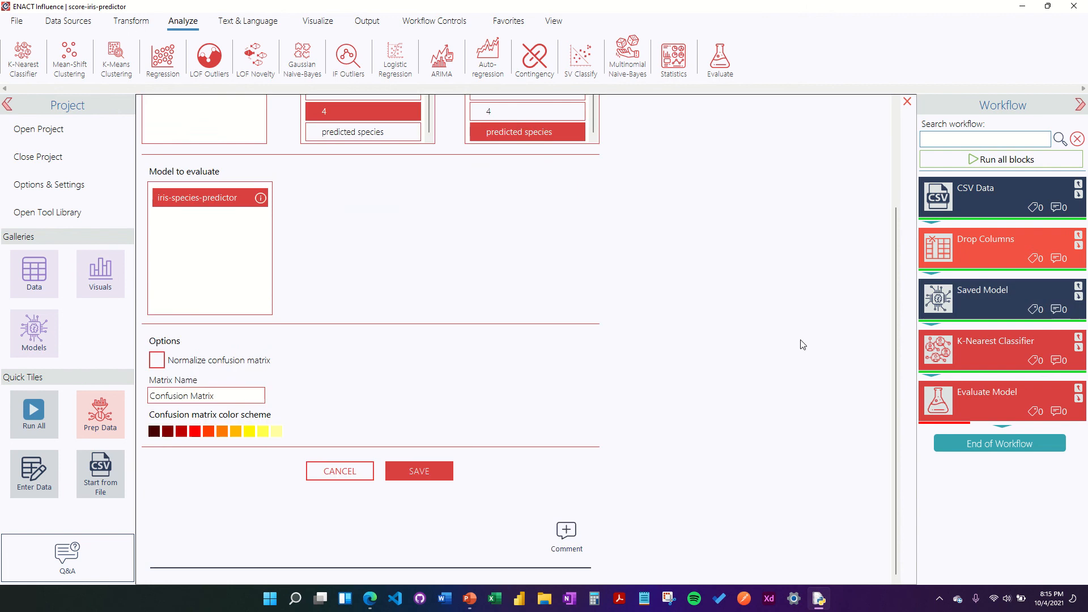
left_click(216, 433)
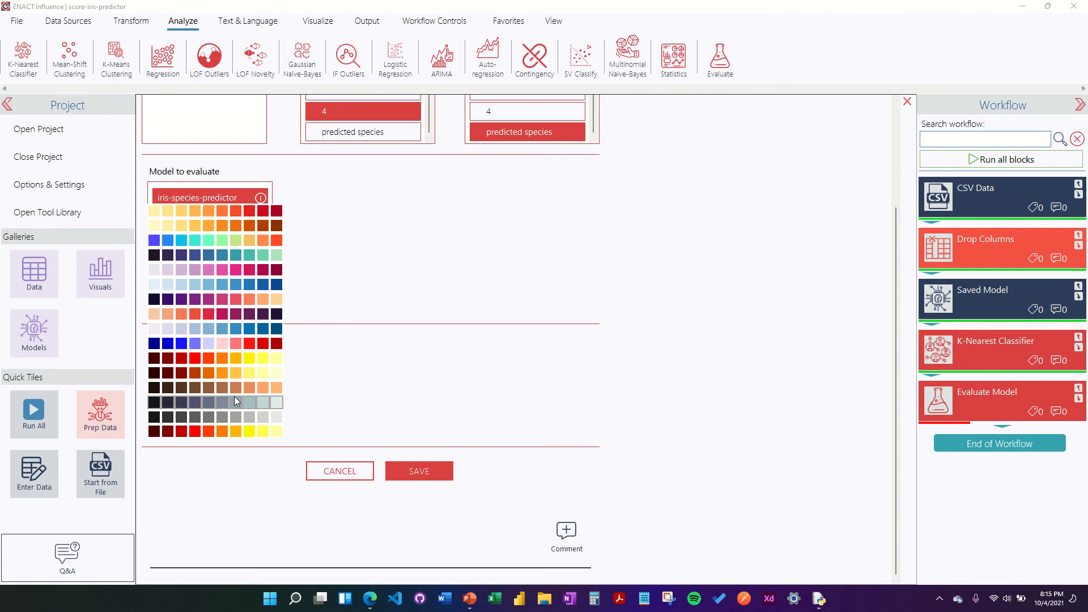
left_click(238, 314)
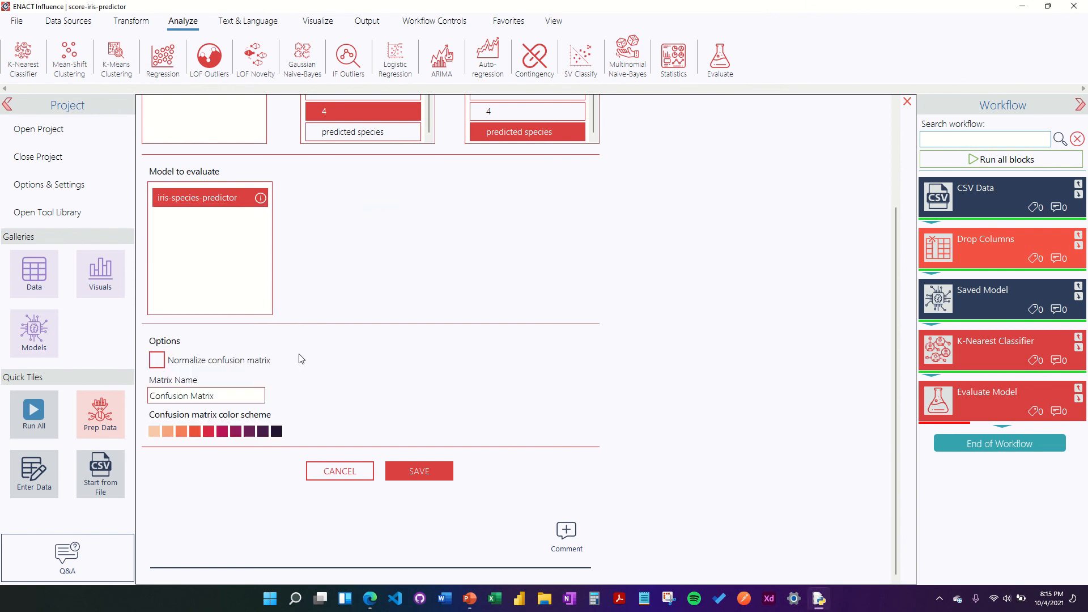
left_click(436, 474)
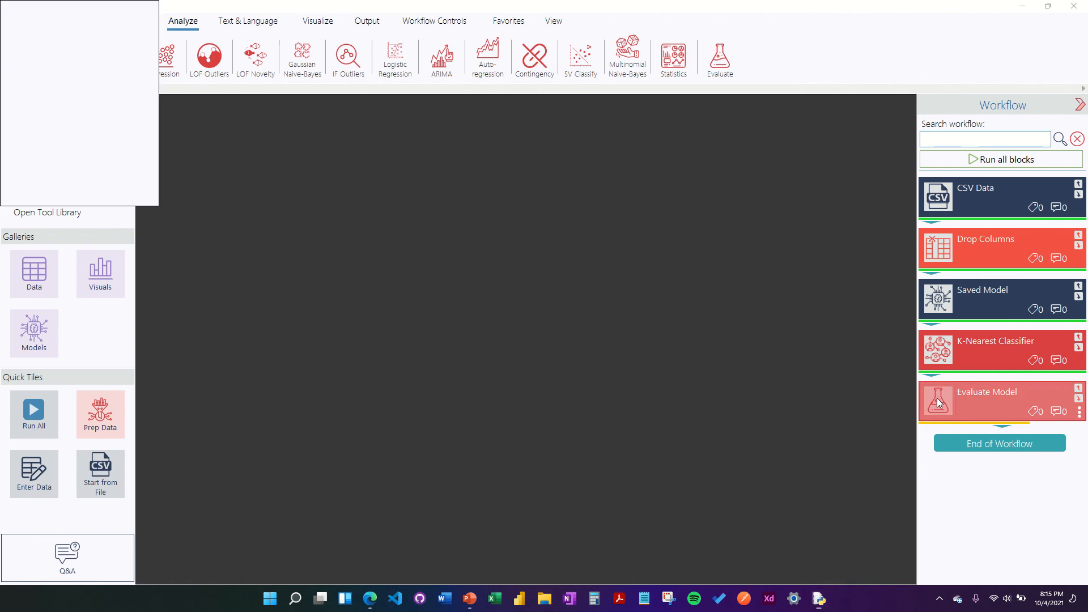
right_click(936, 397)
left_click(862, 415)
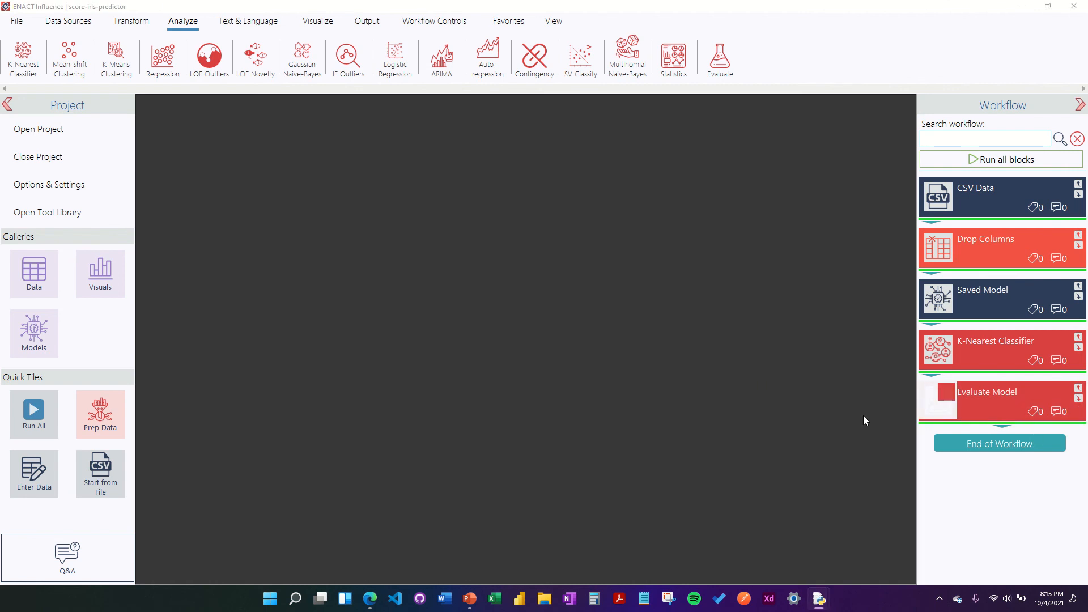
Step: Open the Visuals gallery and the Evaluate Model block's Properties & Description
left_click(107, 275)
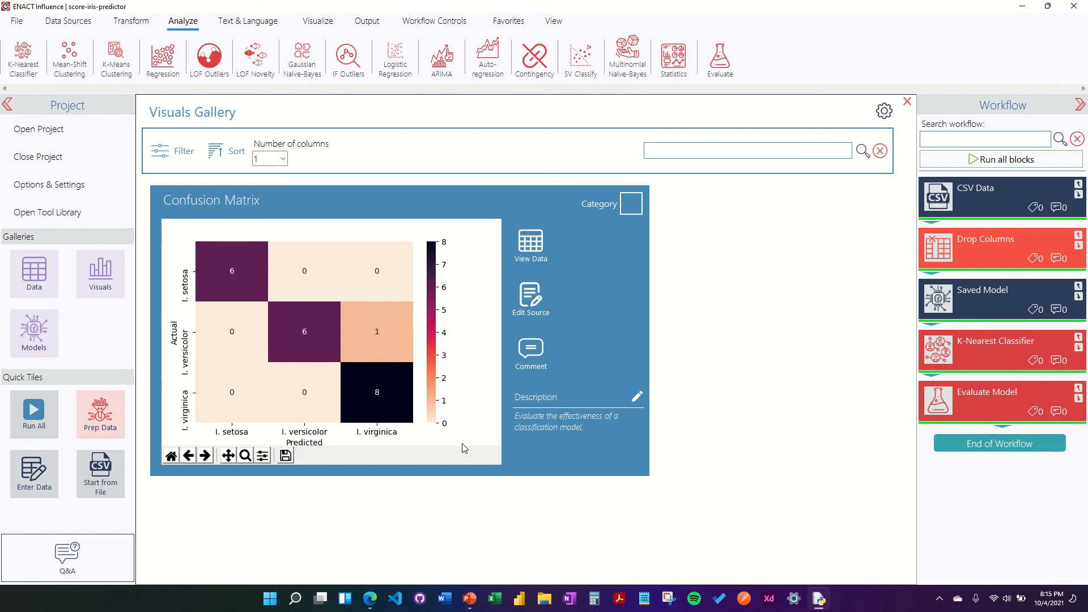
right_click(936, 409)
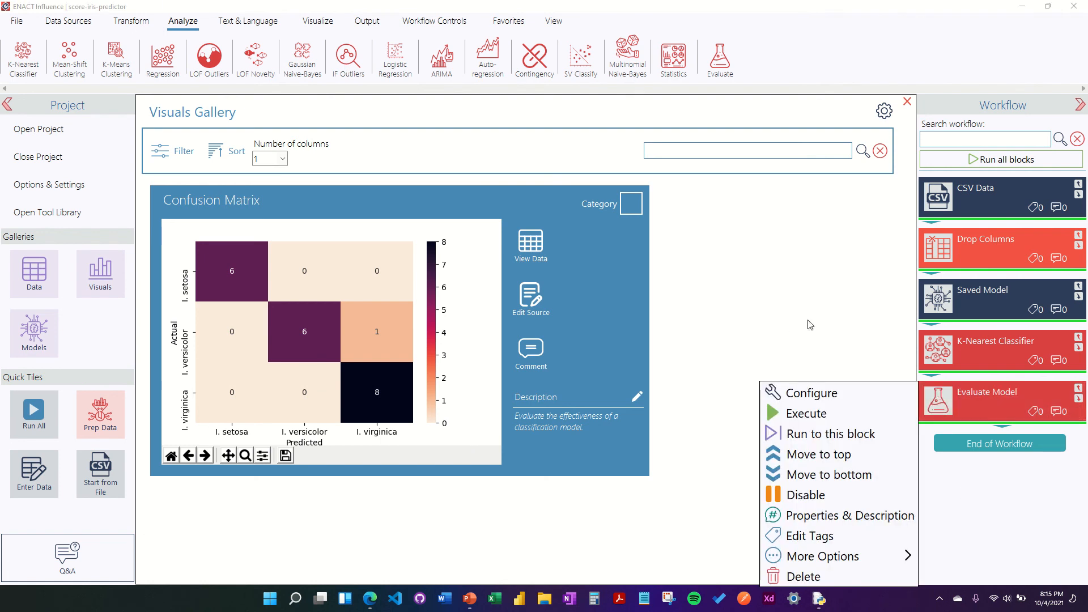
mouse_move(835, 552)
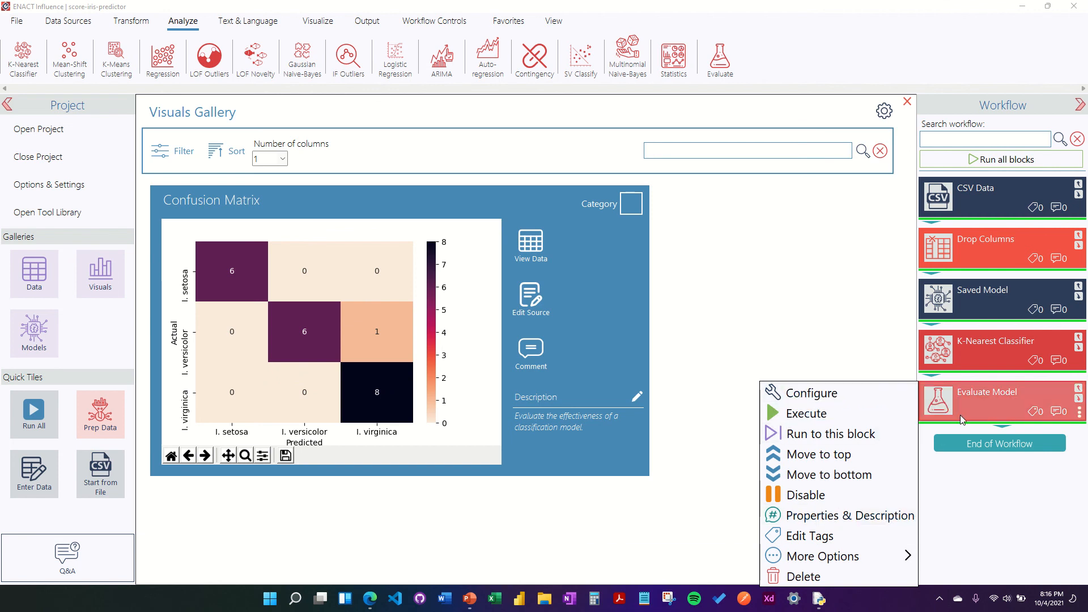
left_click(839, 521)
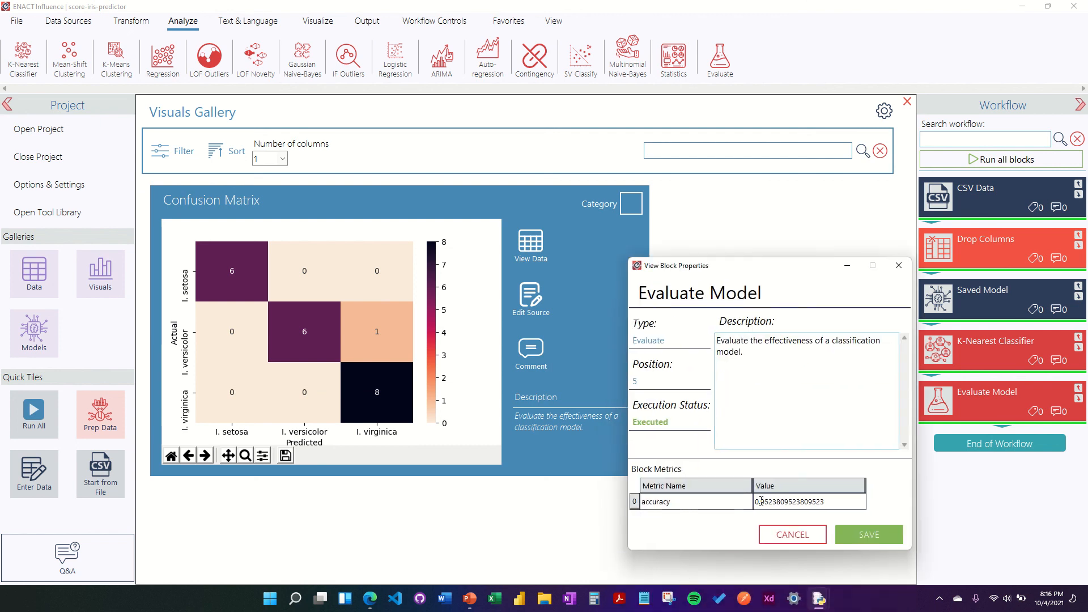
Step: Check the accuracy value of about 0.95, then close the properties without changes
left_click(758, 502)
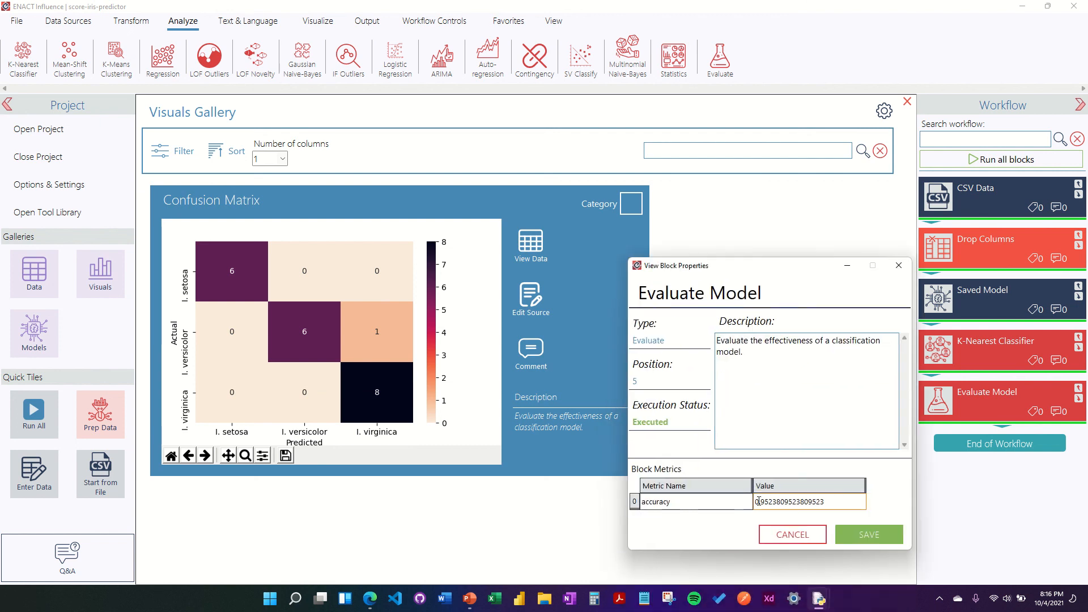
left_click_drag(831, 502, 767, 502)
left_click(818, 502)
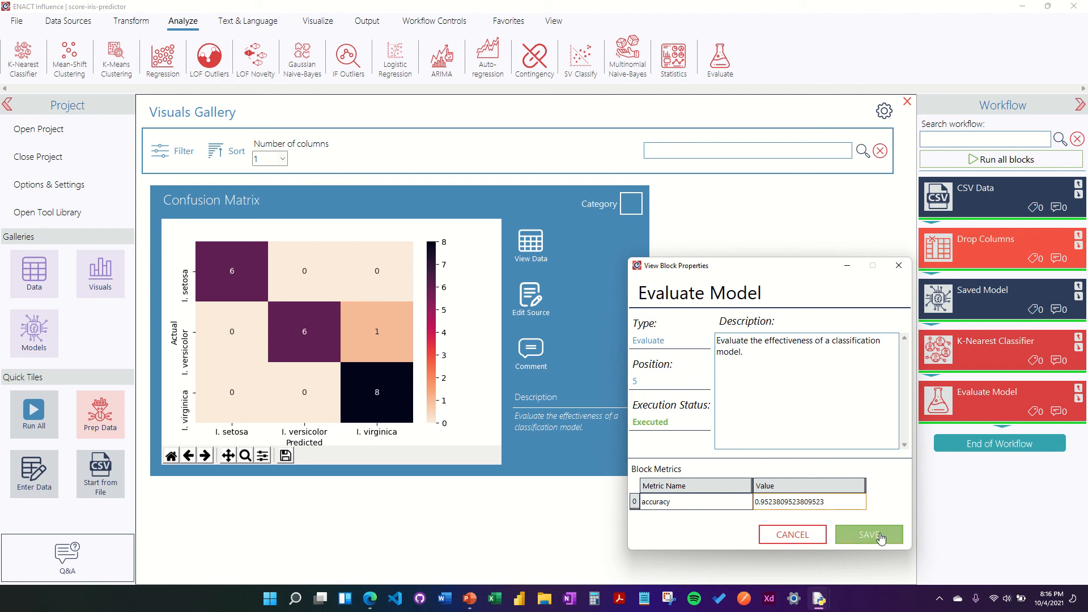
left_click(793, 536)
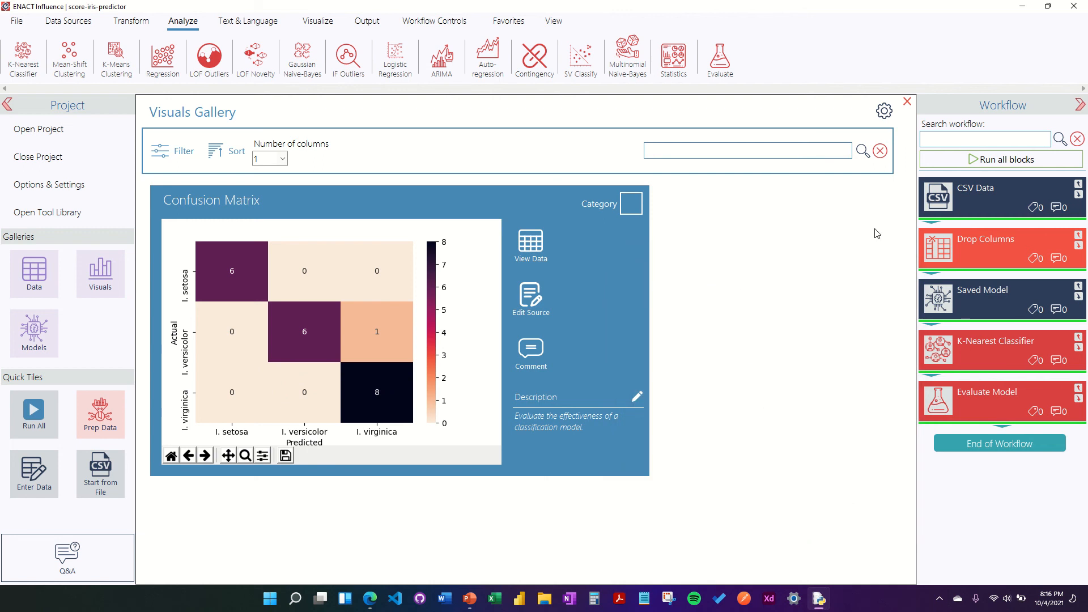
Step: Close the Visuals Gallery to return to the five-block scoring workflow
left_click(908, 103)
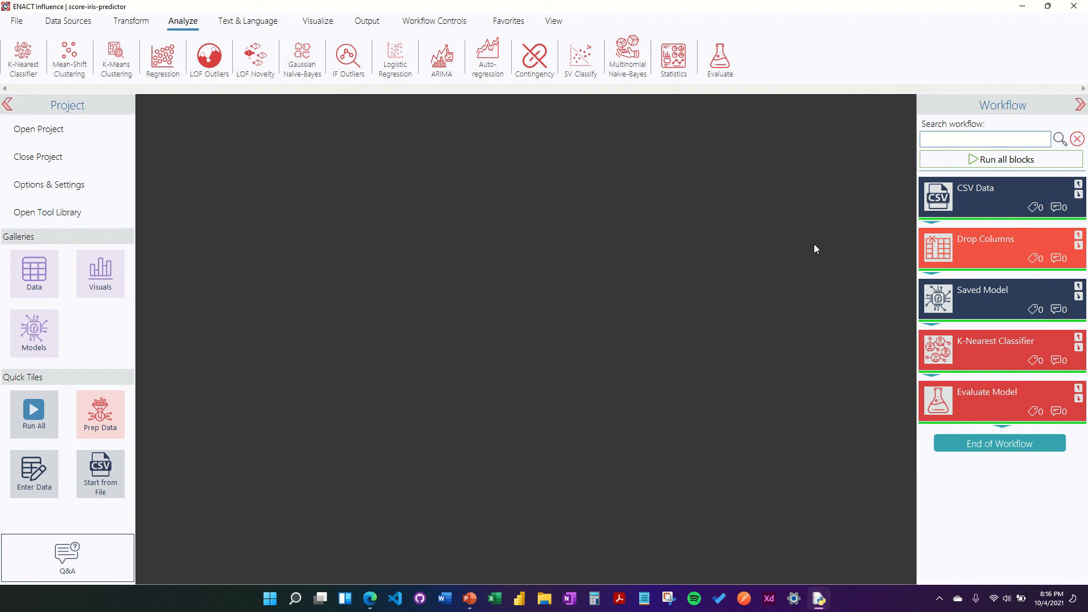
mouse_move(597, 3)
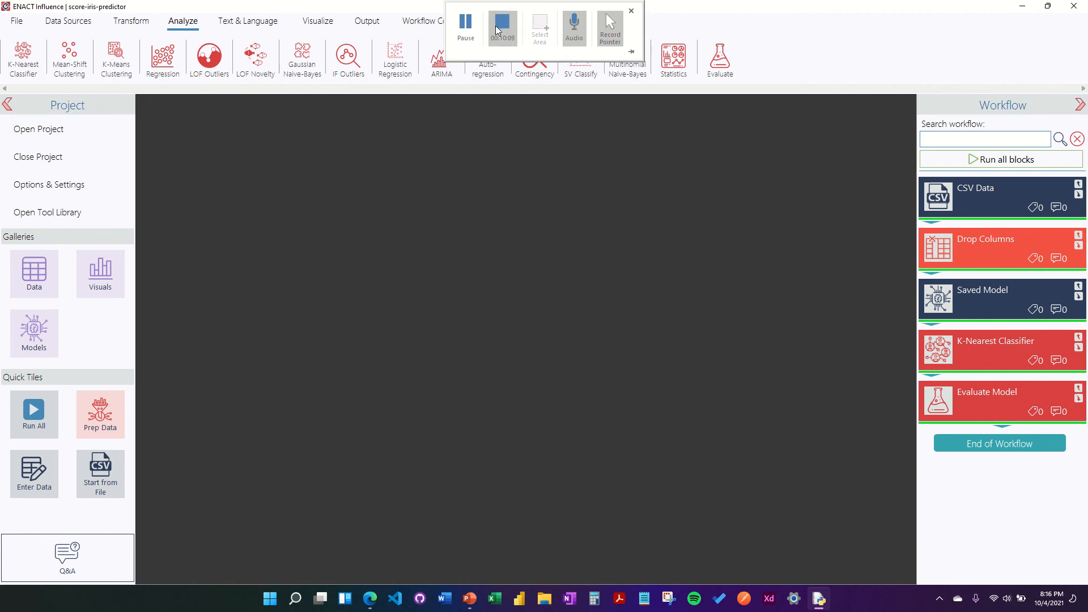